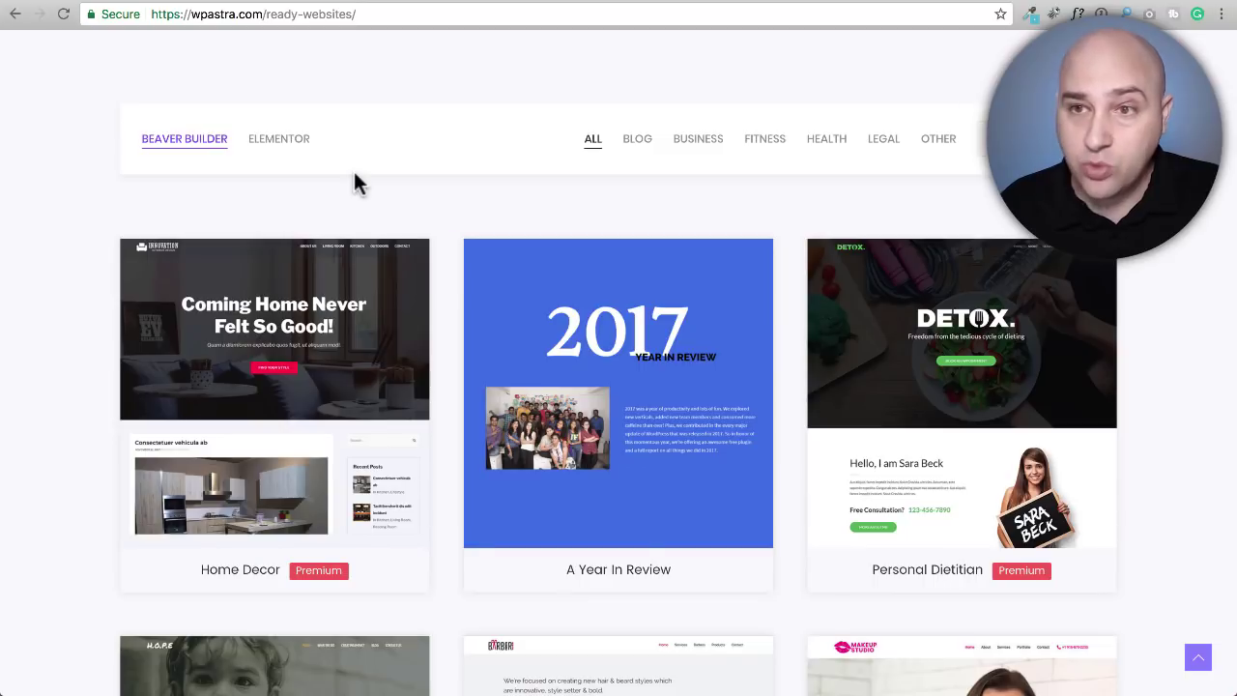
Step: Browse Astra's Beaver Builder website templates, preview the Home Decor site, and close the preview
scroll(355, 176, down, 1)
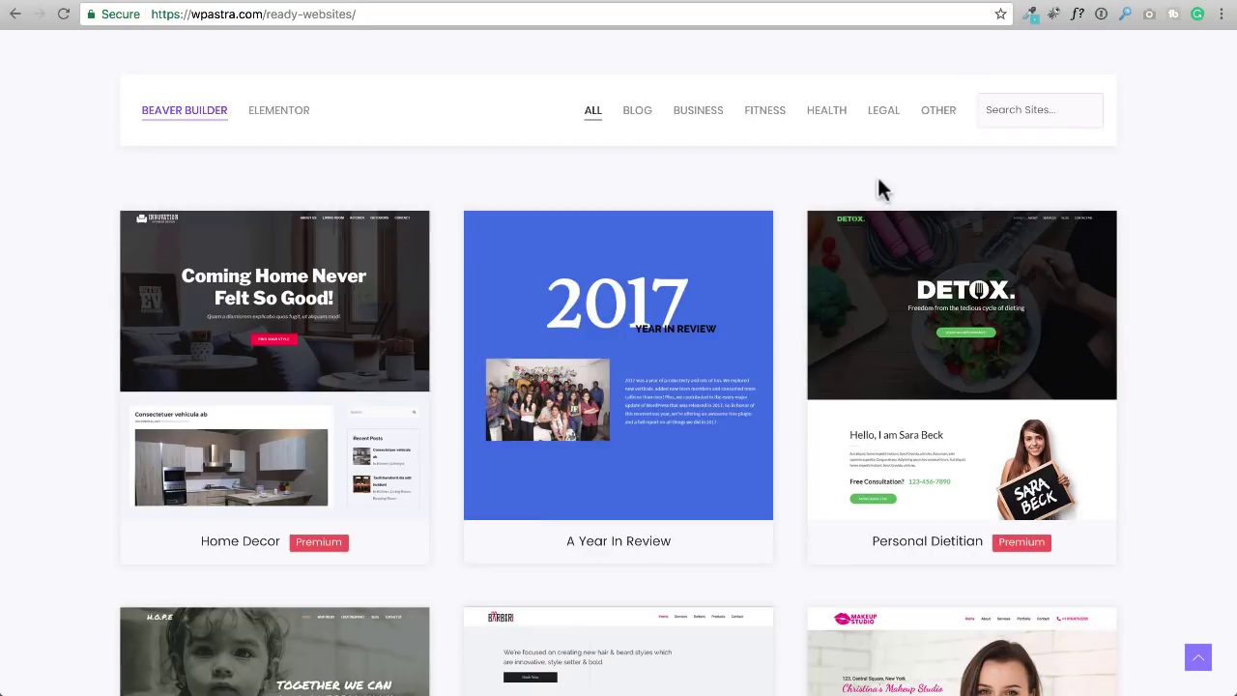
scroll(715, 179, down, 10)
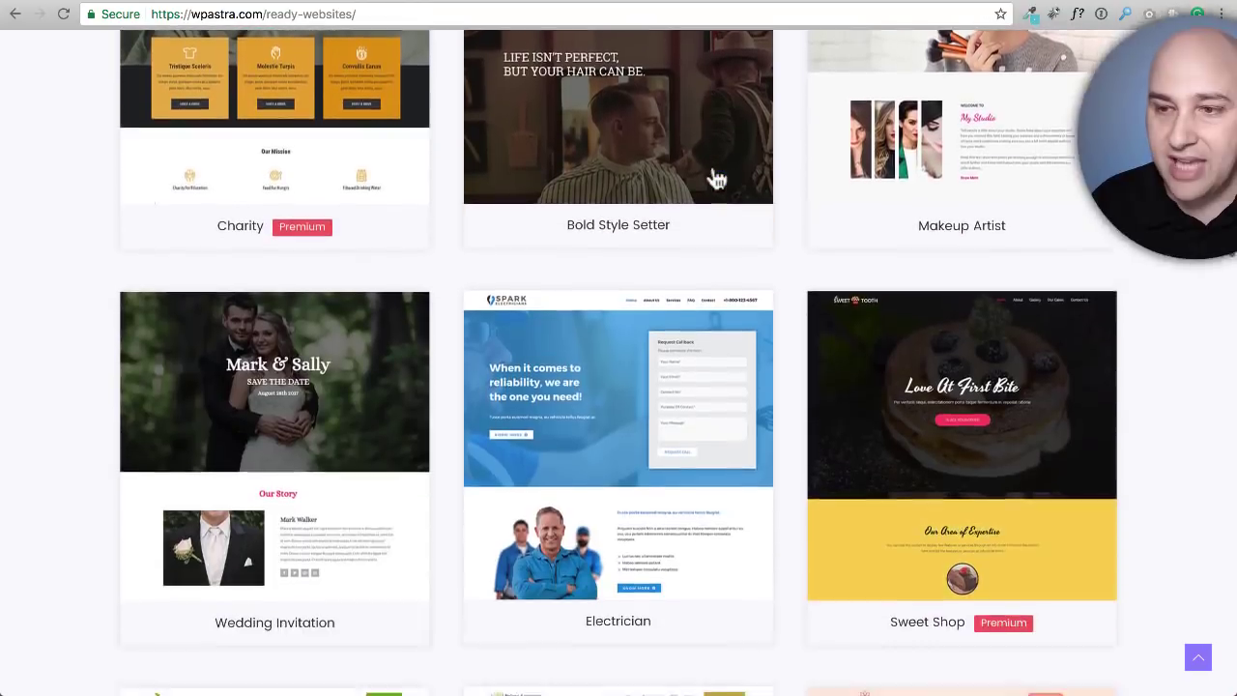
scroll(712, 169, up, 10)
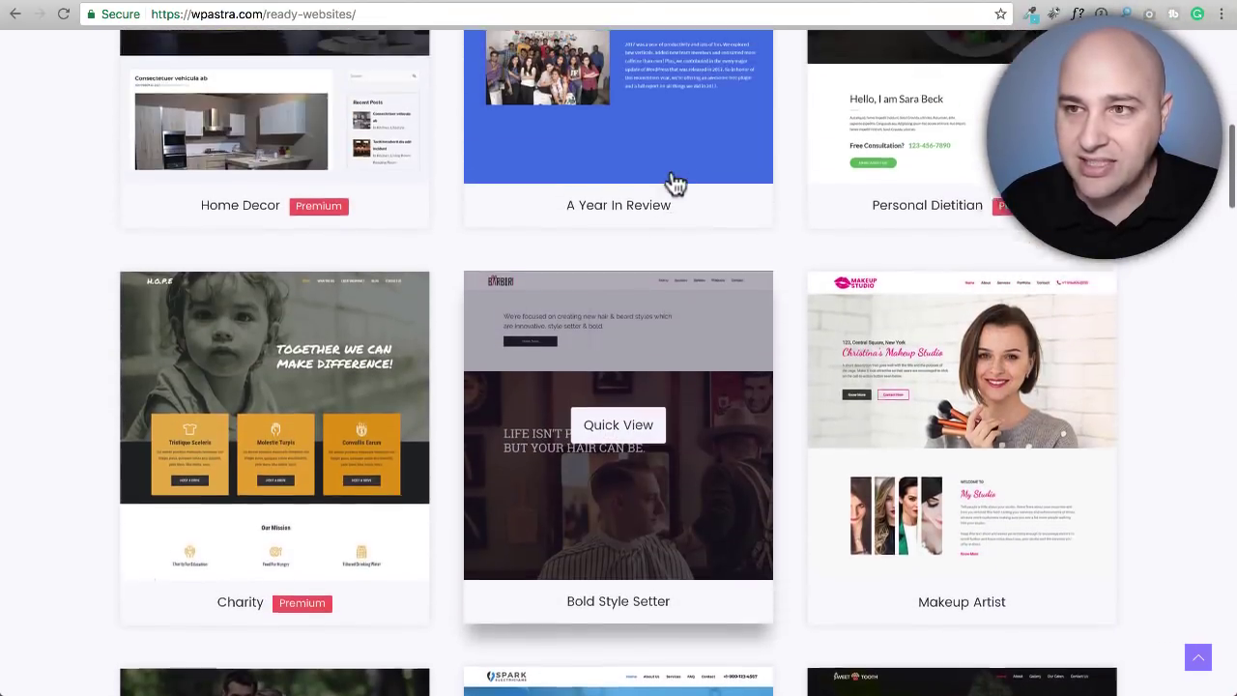
scroll(675, 184, up, 3)
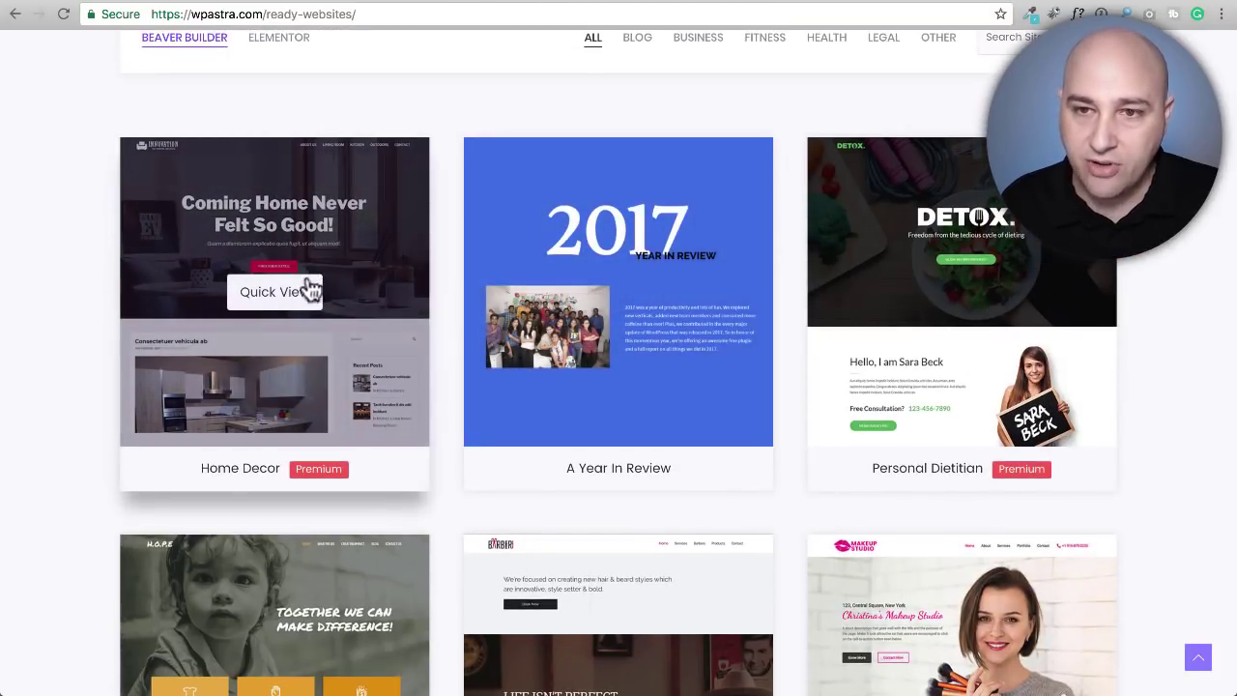
click(277, 293)
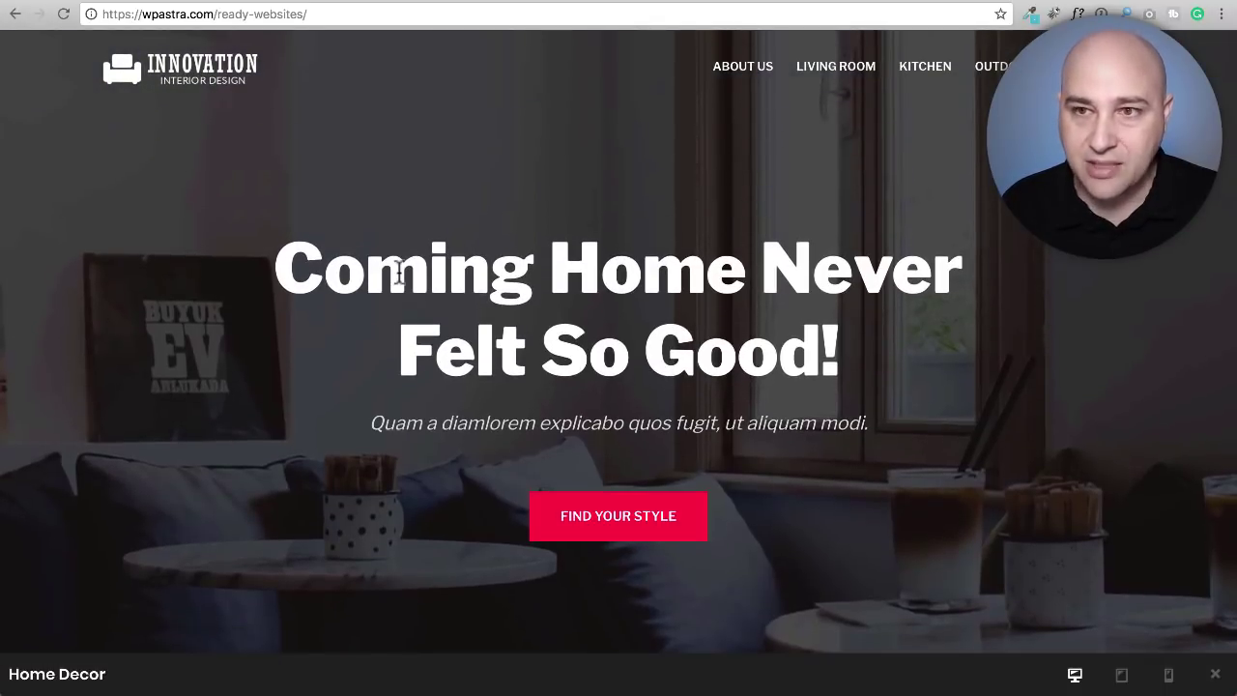
scroll(399, 274, down, 1)
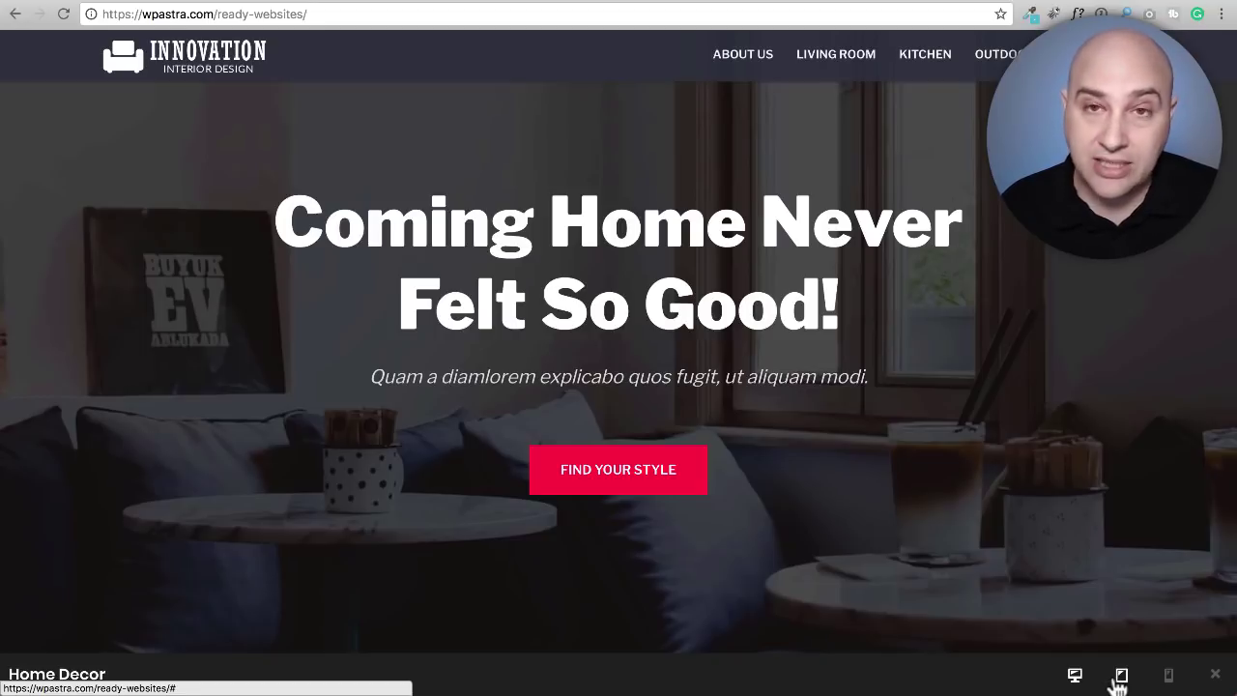
click(1216, 674)
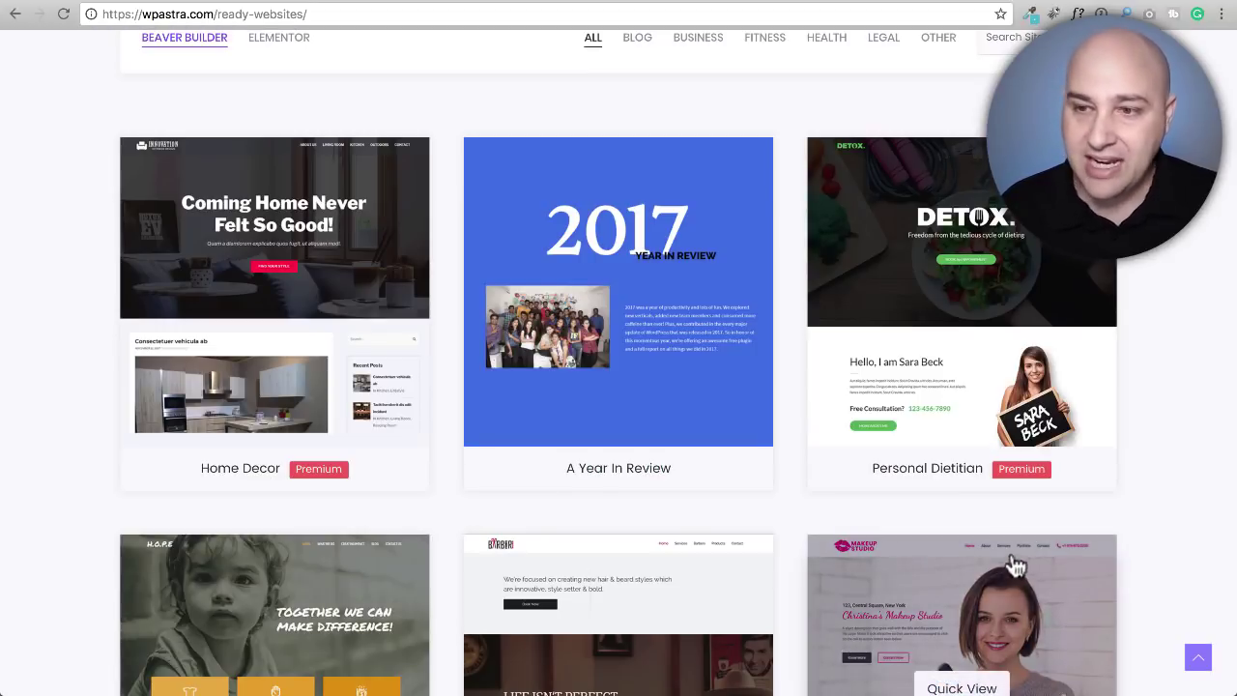
Step: Look through the other ready-made templates in the gallery, down to the Gardening & Landscaping, Lawyer and Spa sites
scroll(791, 341, down, 7)
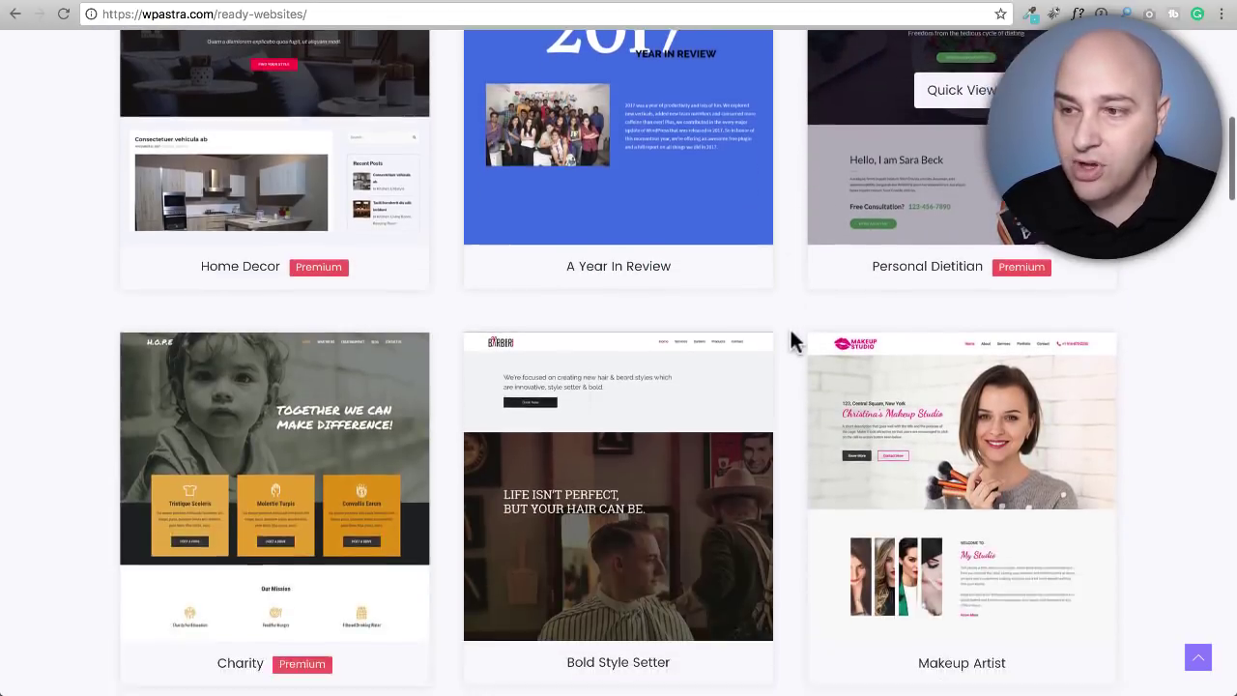
scroll(791, 341, down, 4)
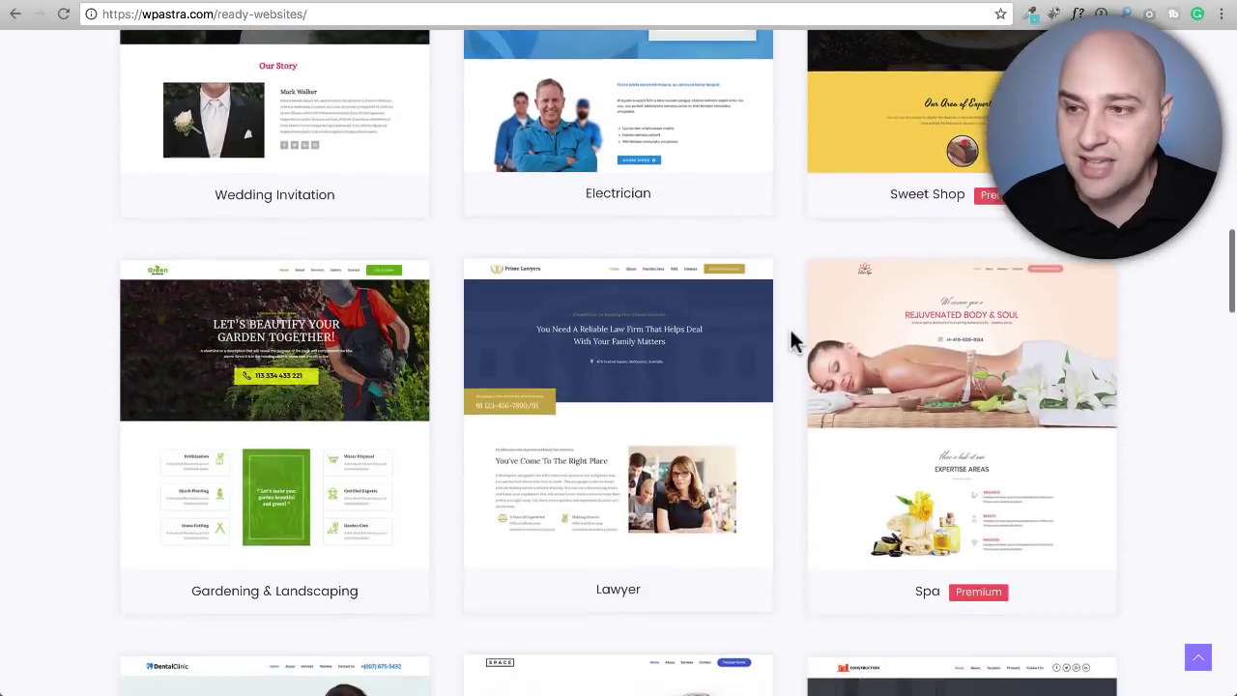
scroll(791, 341, up, 7)
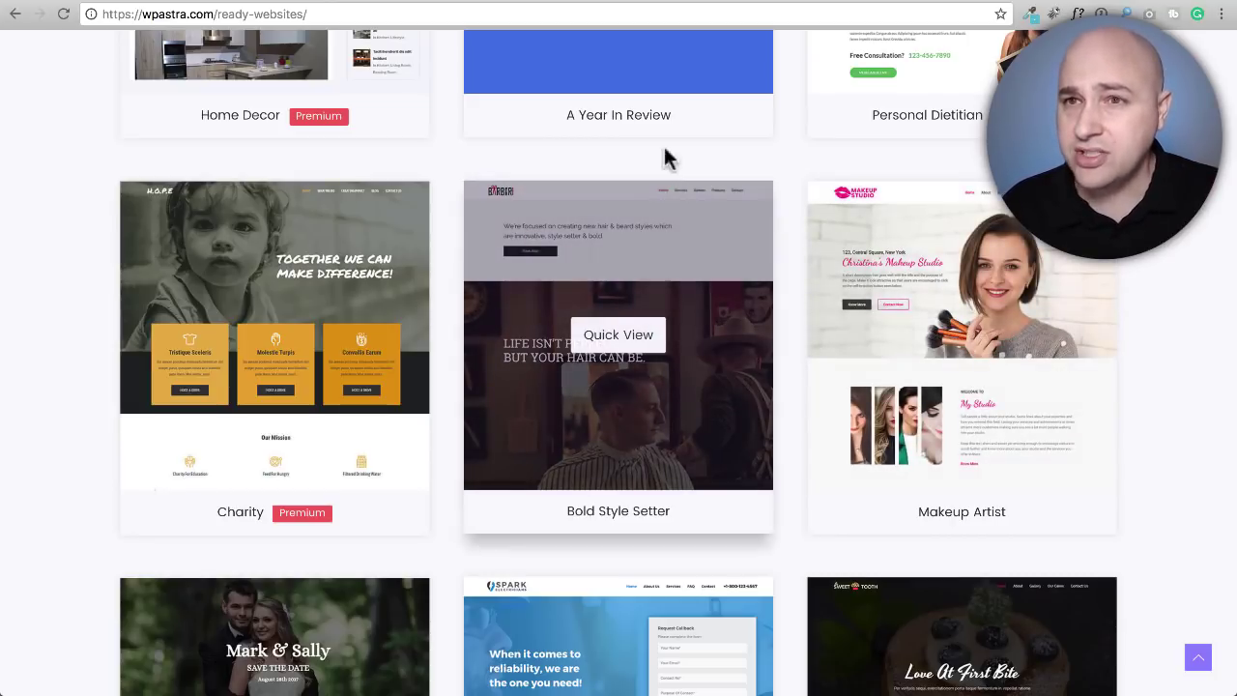
Step: View the WPCrafter home page and its article on custom post types, and return to the Astra template gallery
click(398, 1)
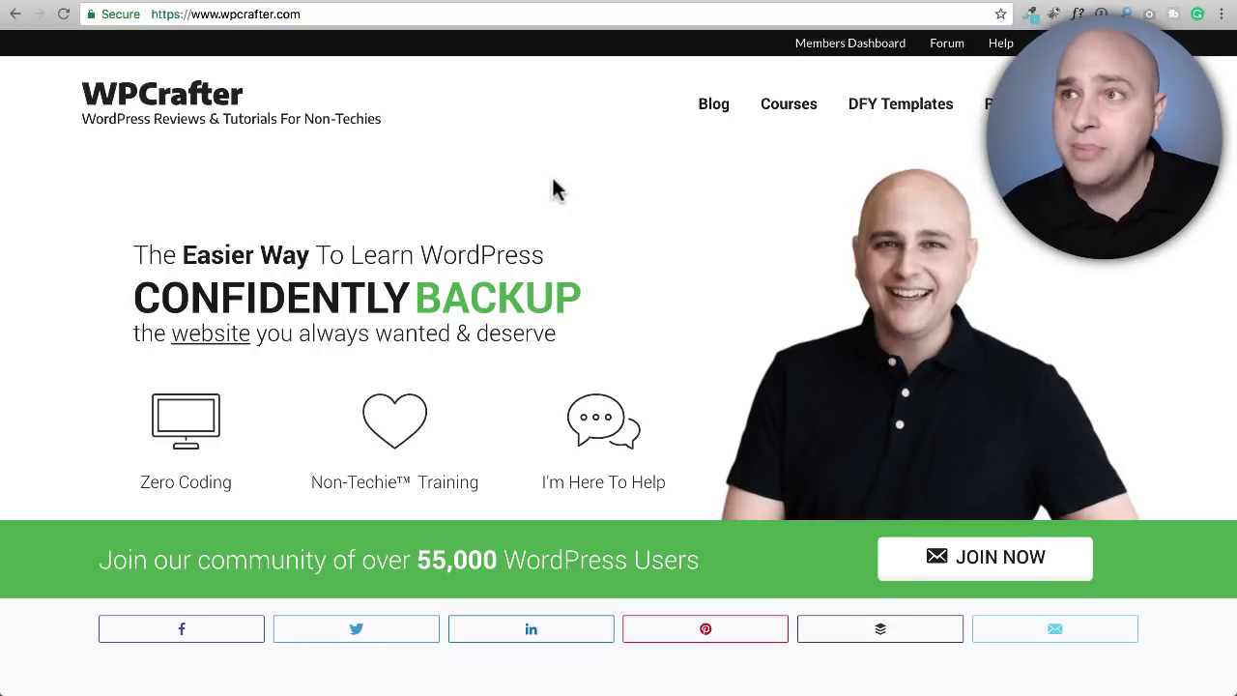
click(539, 1)
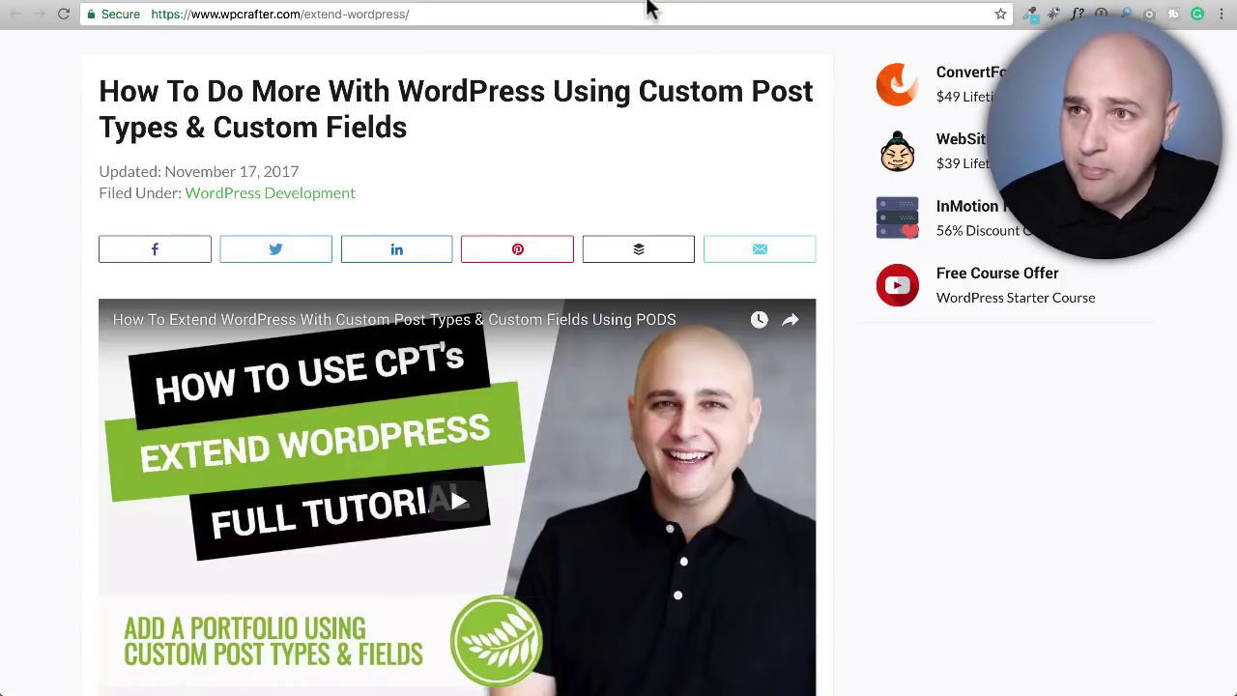
click(652, 1)
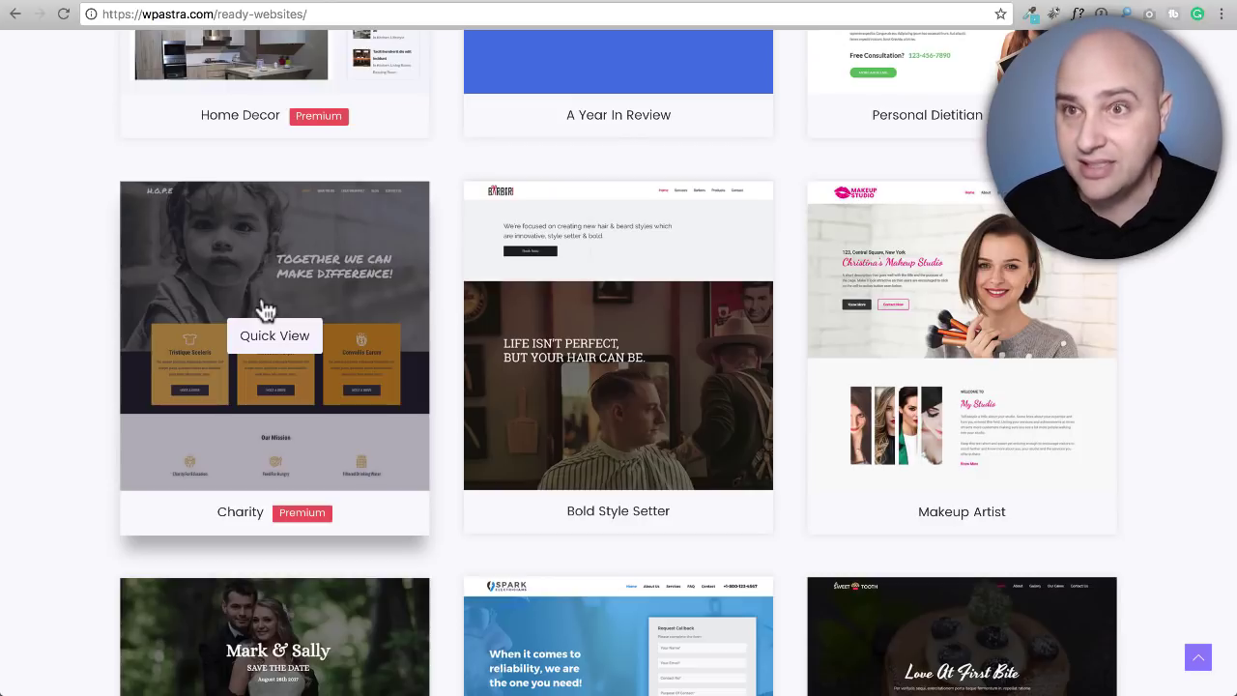
scroll(263, 319, up, 2)
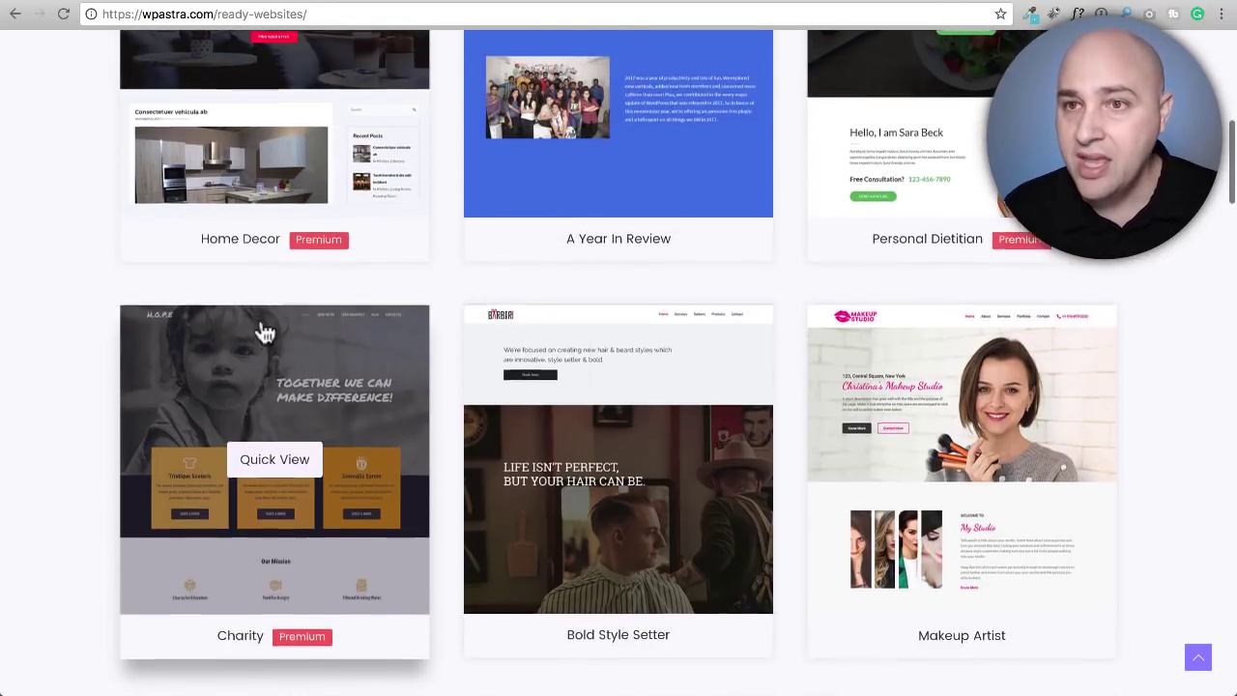
scroll(261, 329, up, 8)
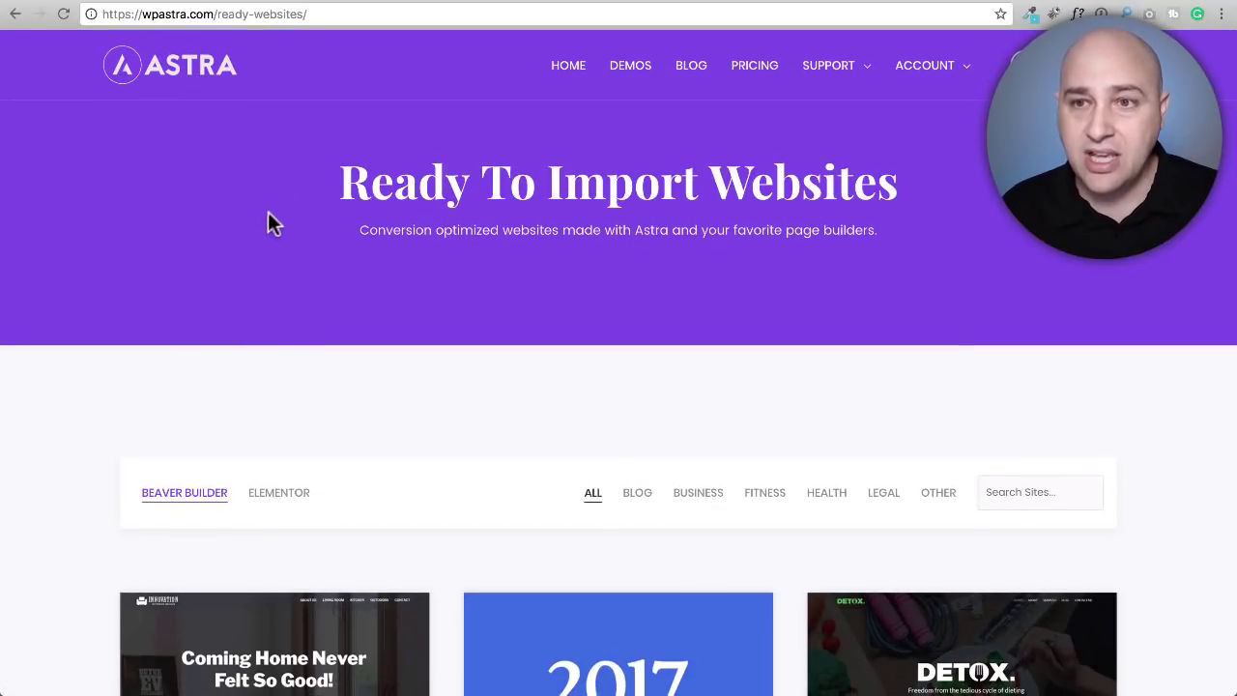
scroll(261, 220, down, 3)
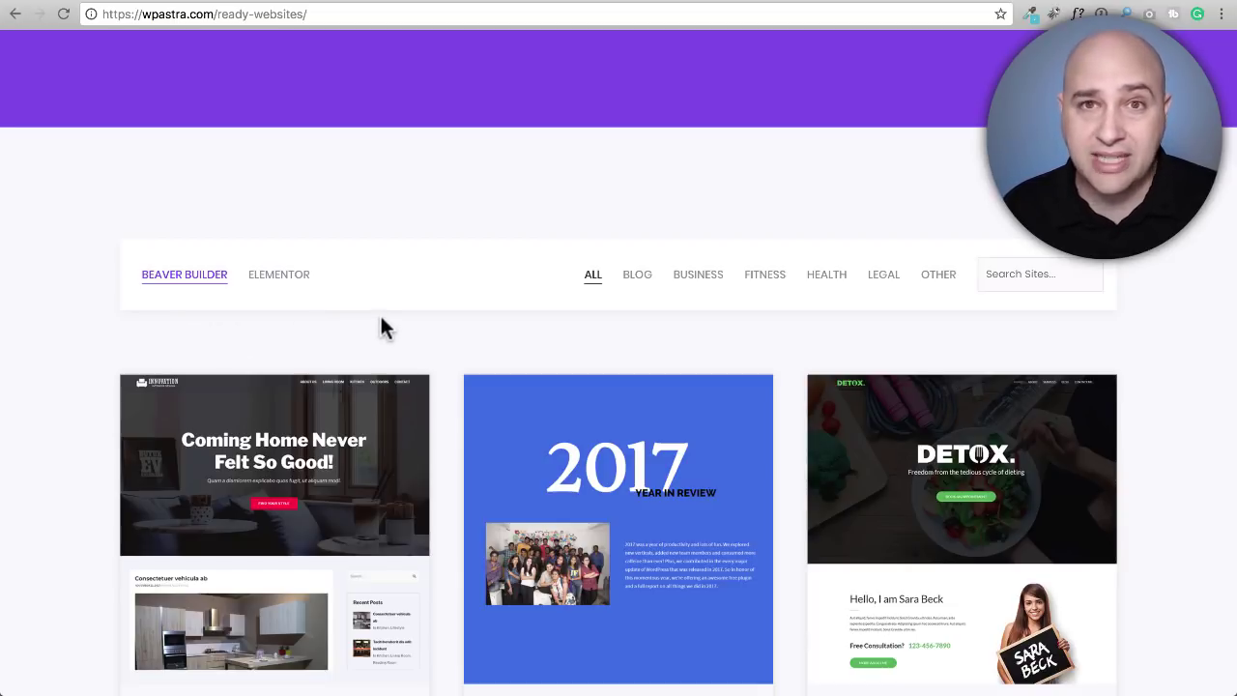
Step: Open Astra's pricing page and compare what the Astra Theme, Astra Pro and Agency Bundle packages include
scroll(442, 318, up, 3)
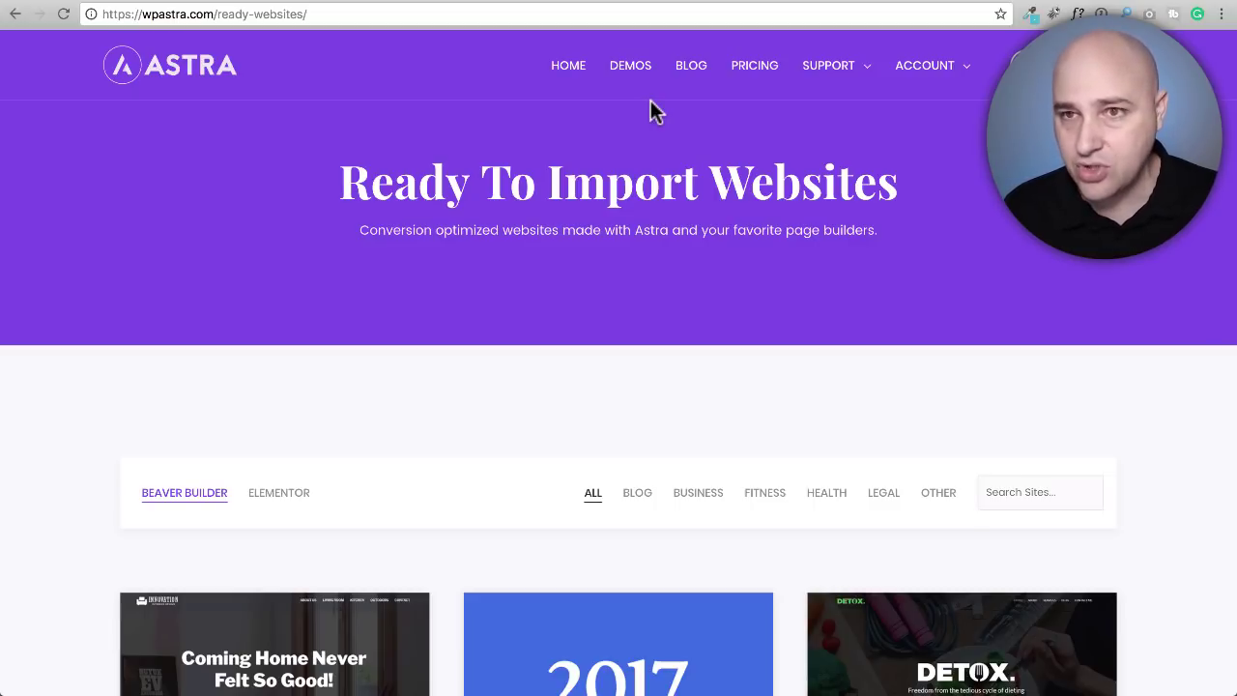
click(747, 75)
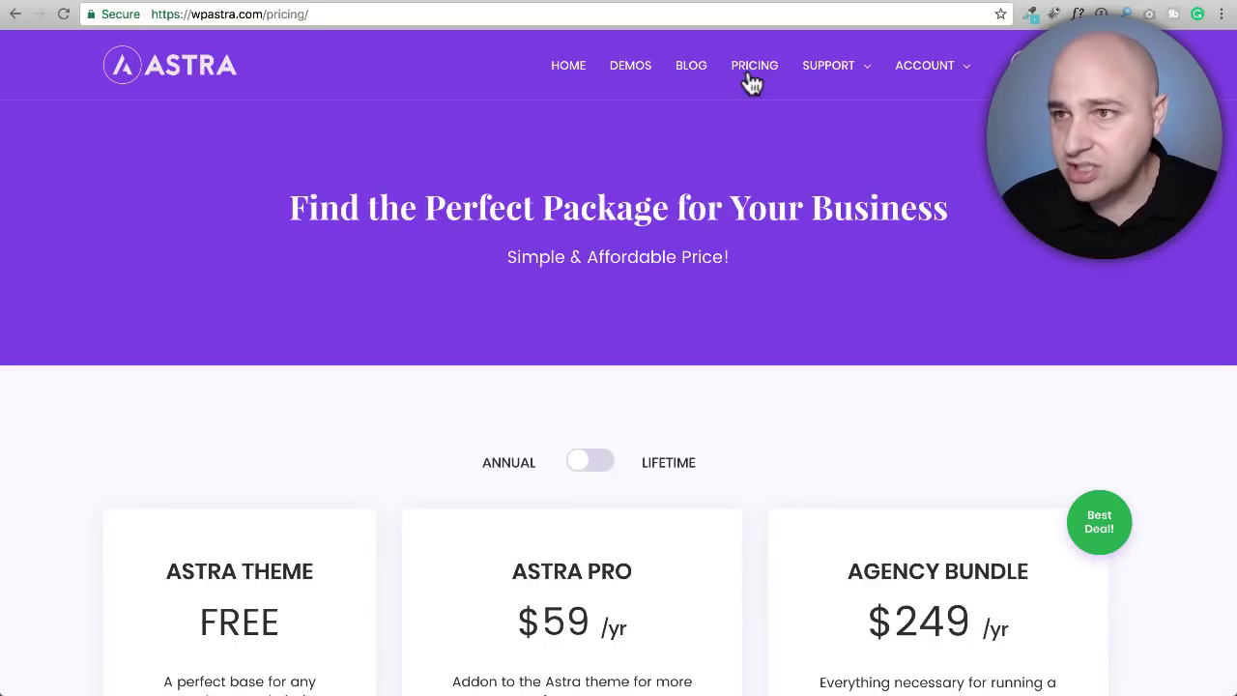
scroll(688, 135, down, 4)
scroll(689, 138, up, 2)
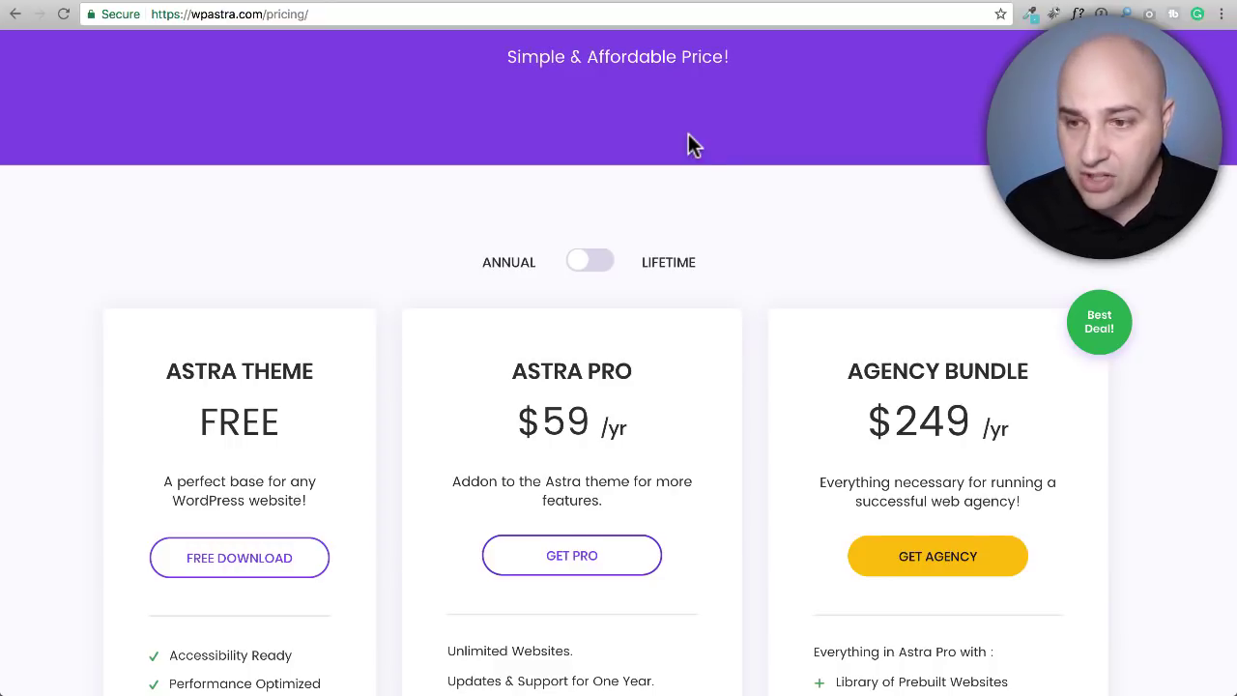
scroll(716, 193, down, 3)
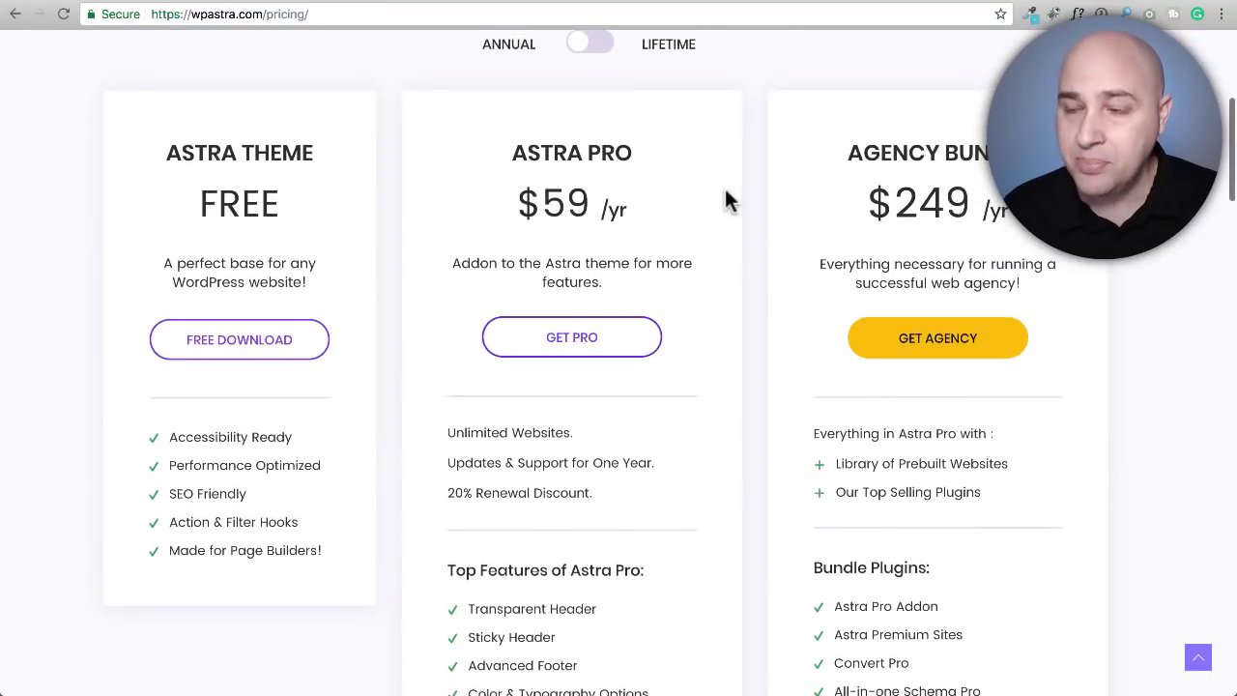
scroll(727, 198, up, 4)
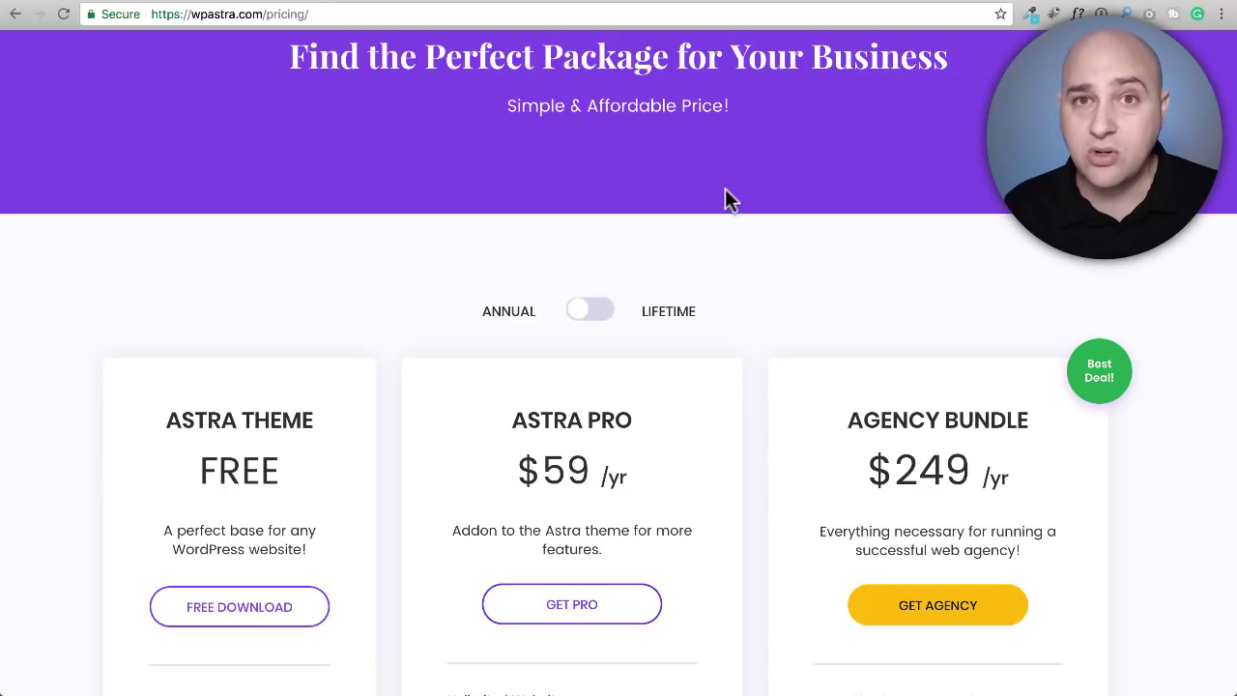
scroll(727, 198, down, 10)
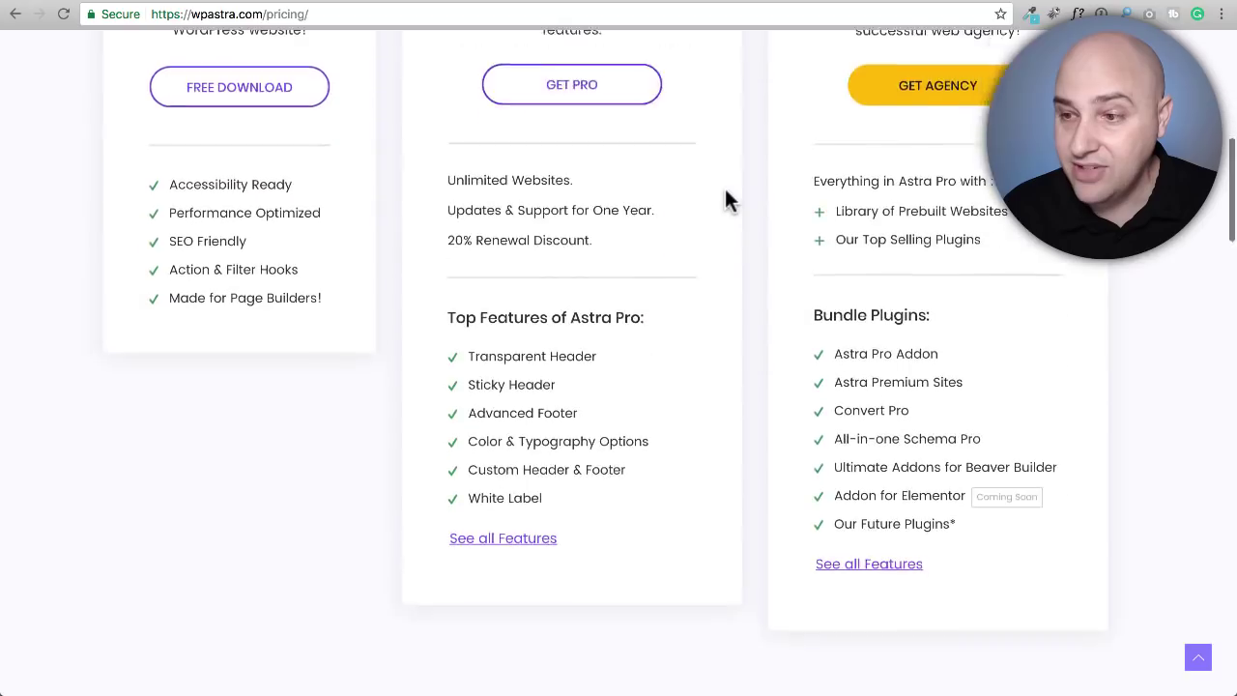
scroll(727, 199, up, 5)
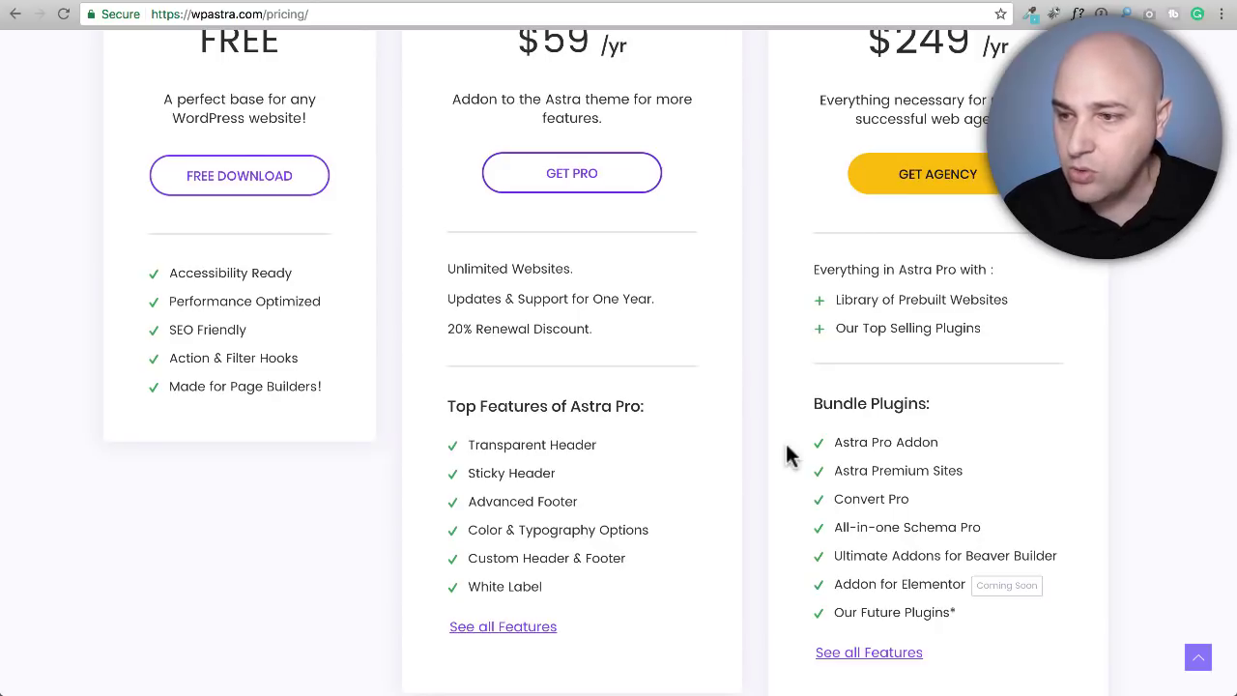
scroll(785, 446, up, 6)
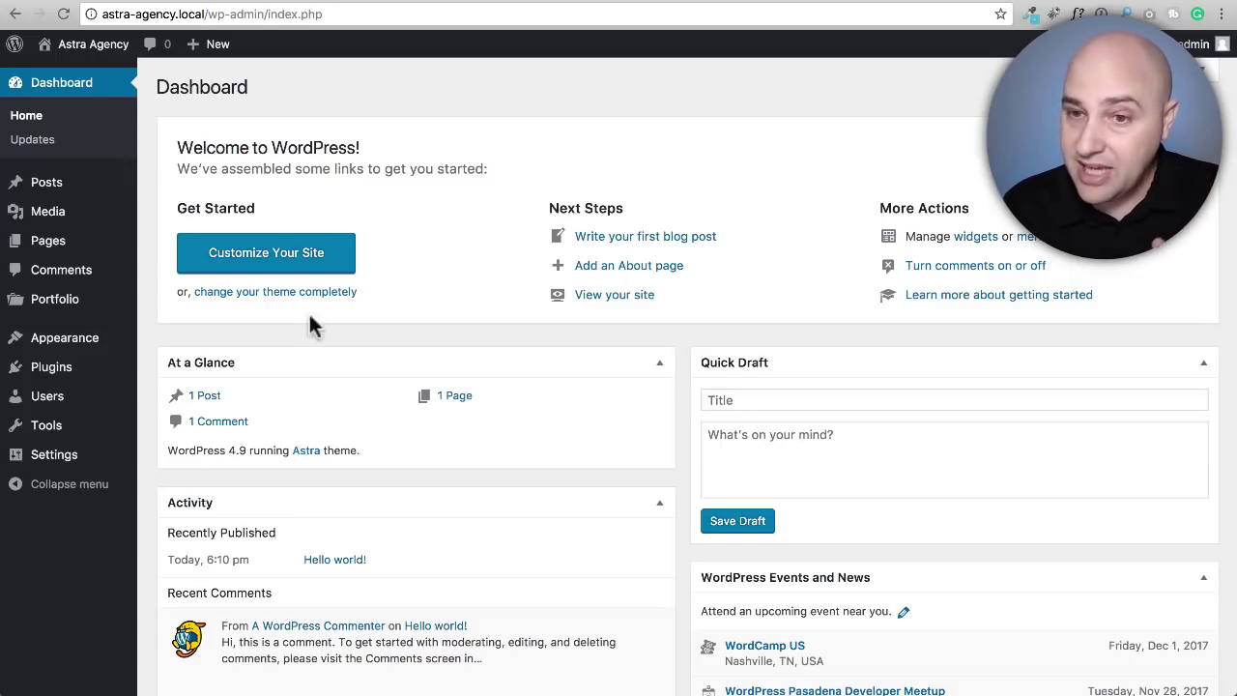
Step: Check the installed plugins in the Astra Agency site's WordPress dashboard
click(96, 375)
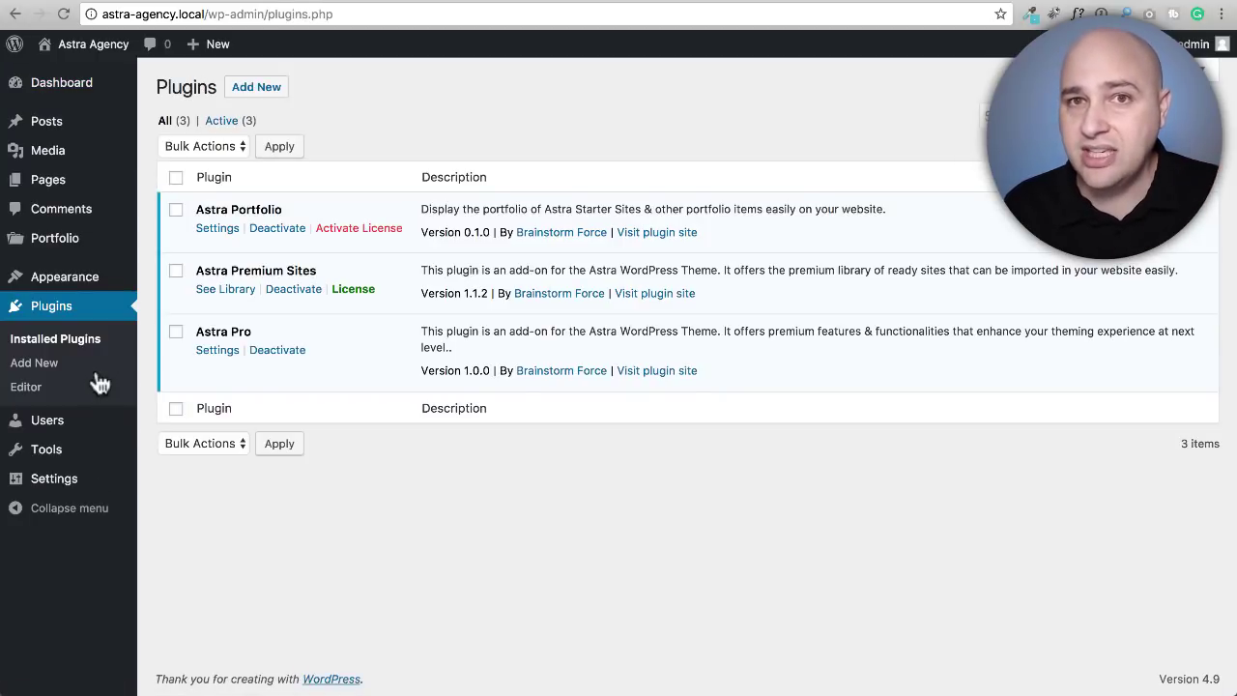
click(100, 384)
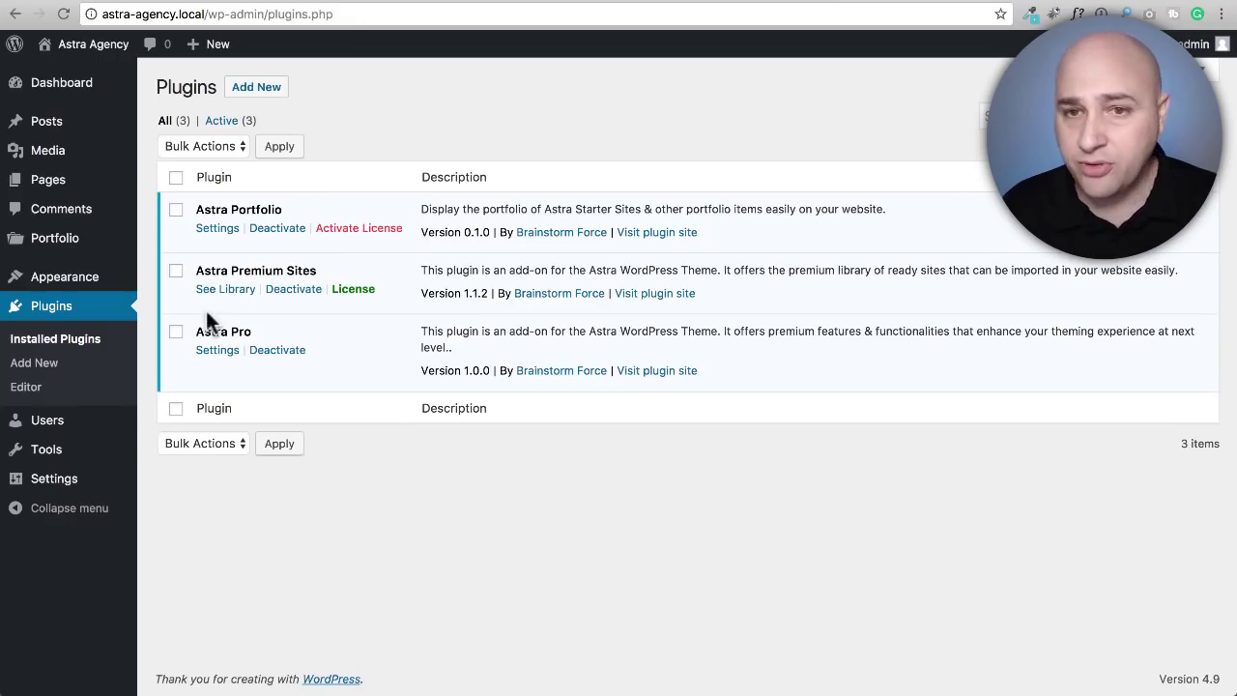
Step: Open the Astra Sites library, list its Elementor templates, and open the details and preview of the Agency site
mouse_move(79, 282)
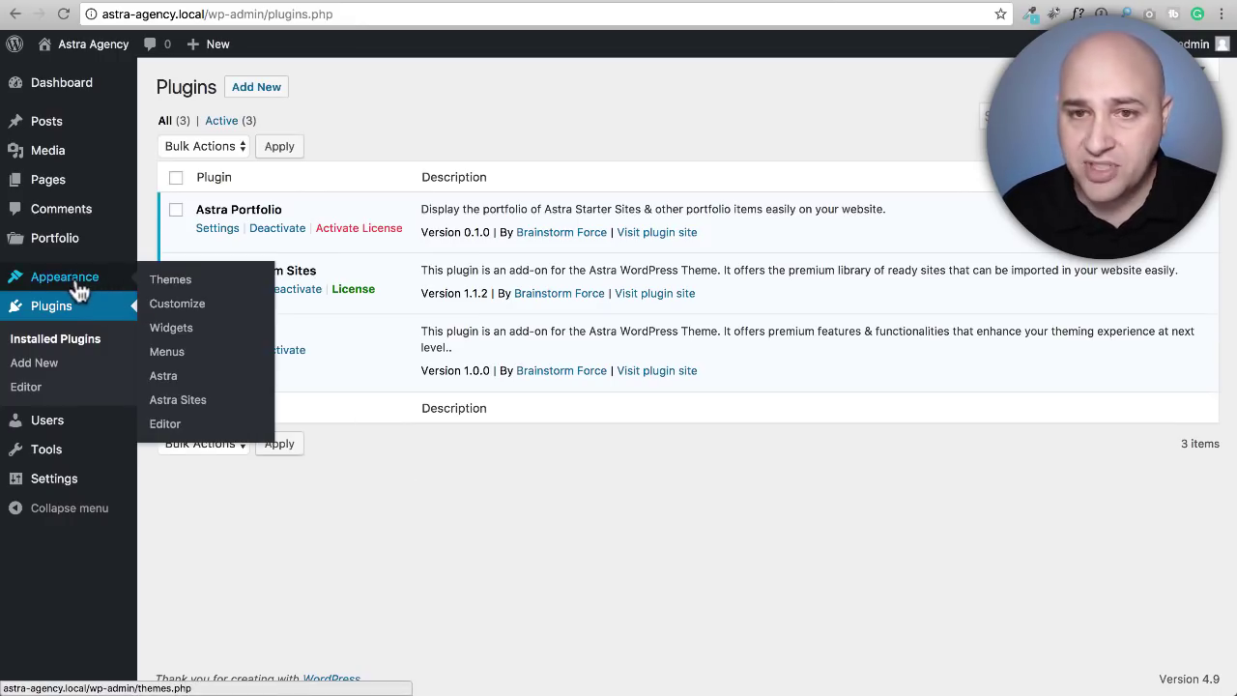
click(187, 408)
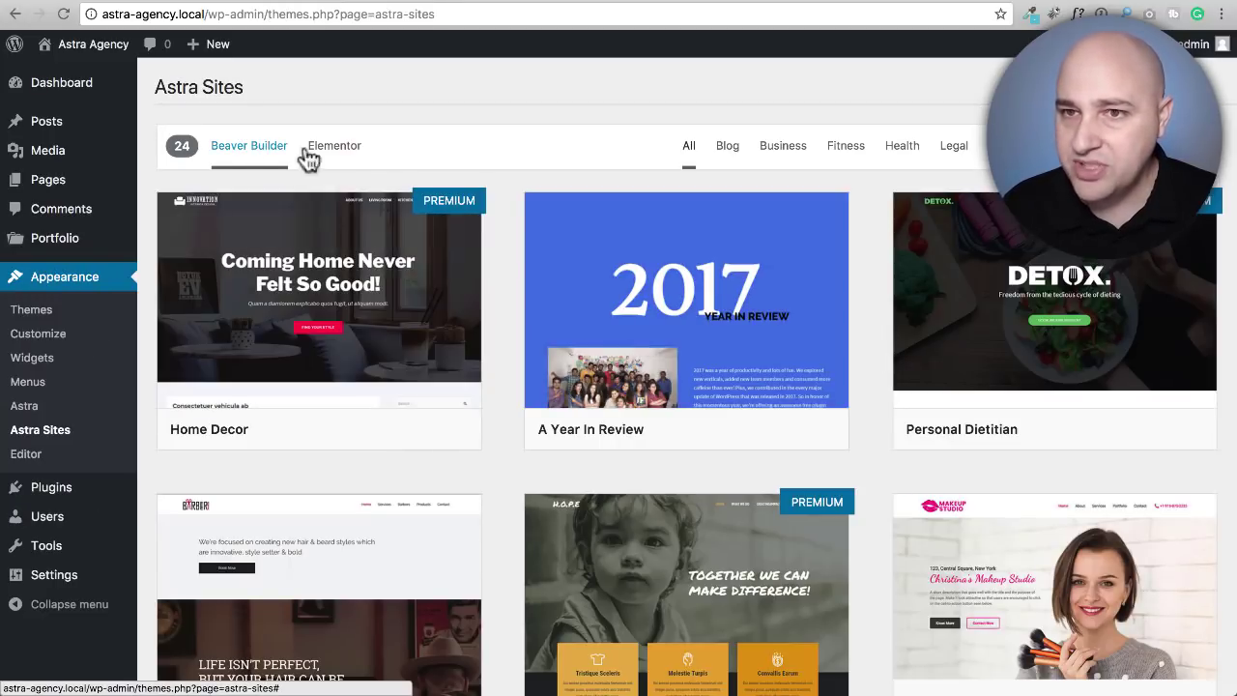
click(347, 162)
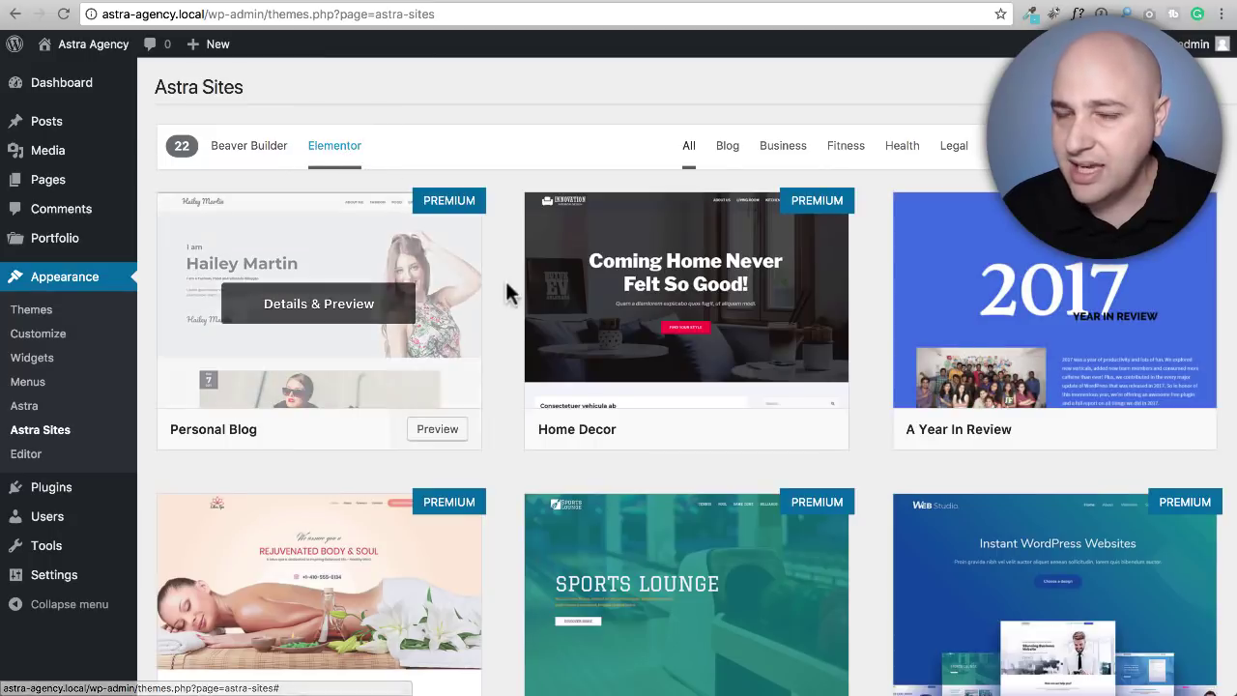
scroll(517, 372, down, 3)
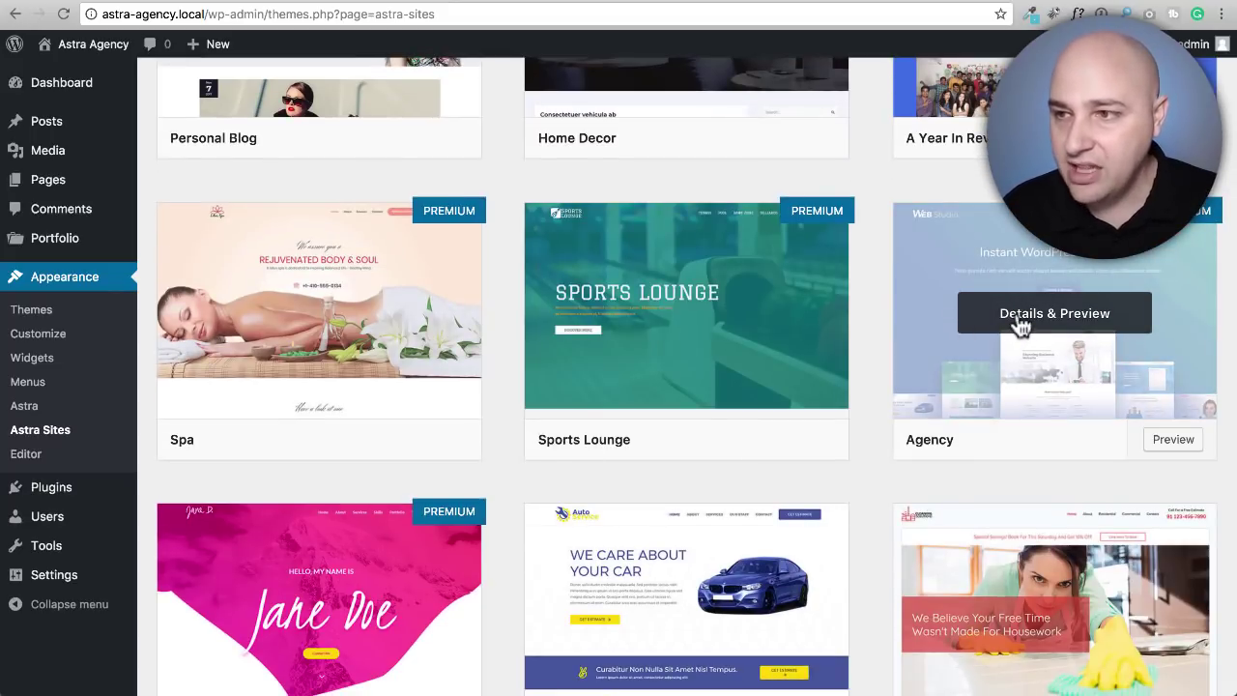
click(1049, 323)
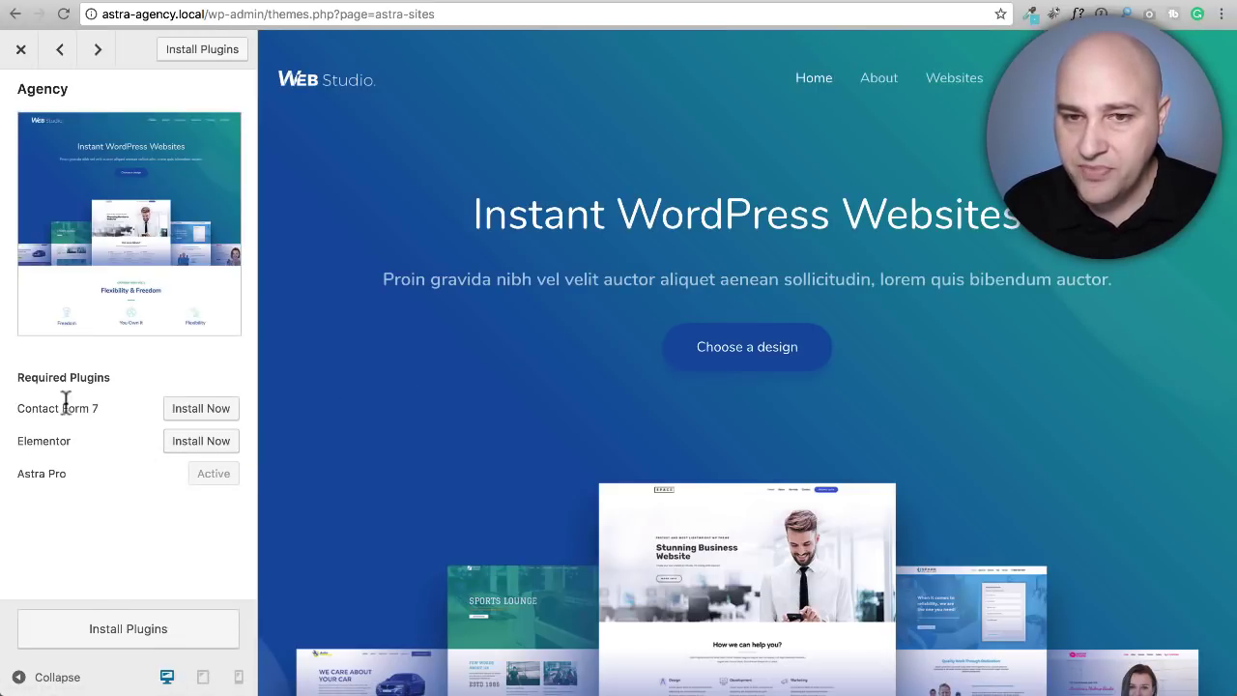
Step: Install the Agency template's missing required plugins, Contact Form 7 and Elementor, and look through the template preview meanwhile
click(137, 631)
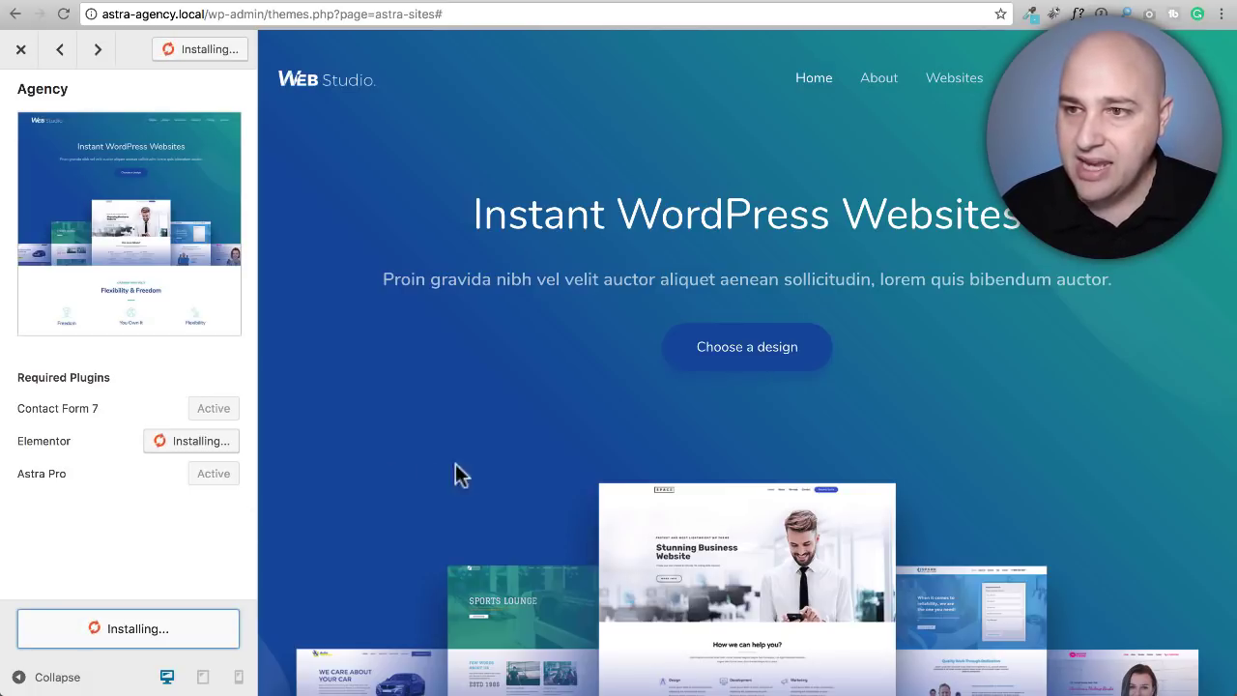
scroll(494, 467, down, 5)
scroll(493, 466, down, 20)
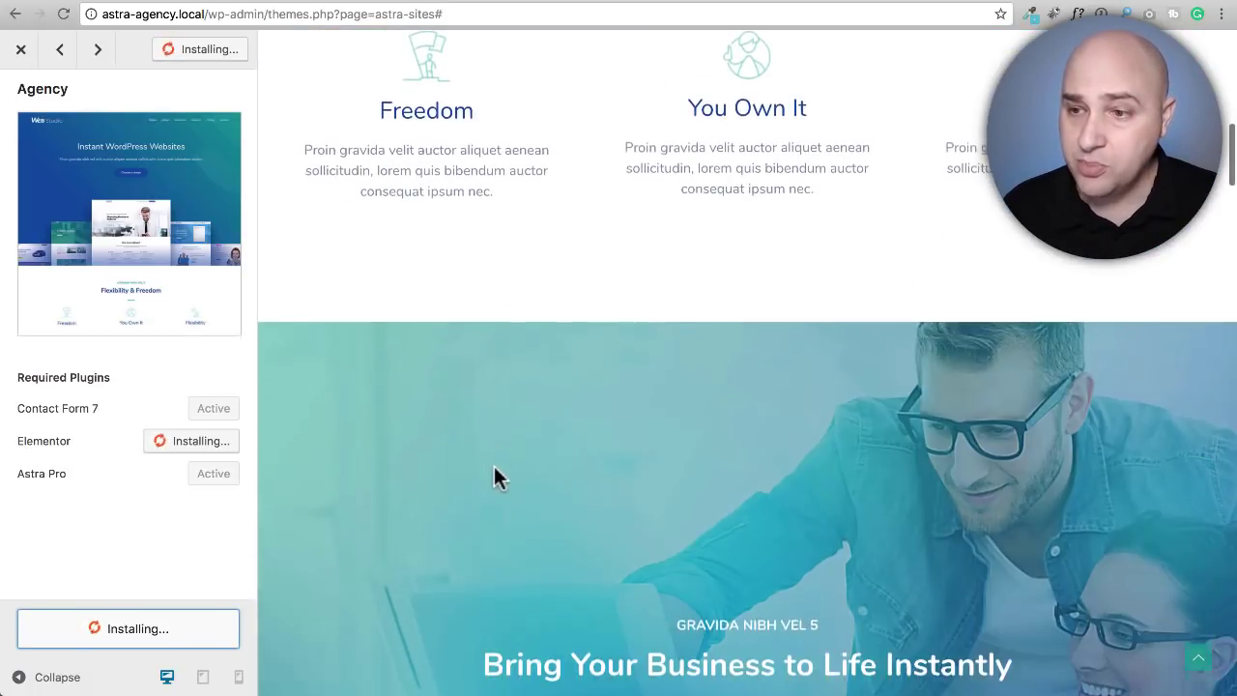
scroll(494, 466, up, 20)
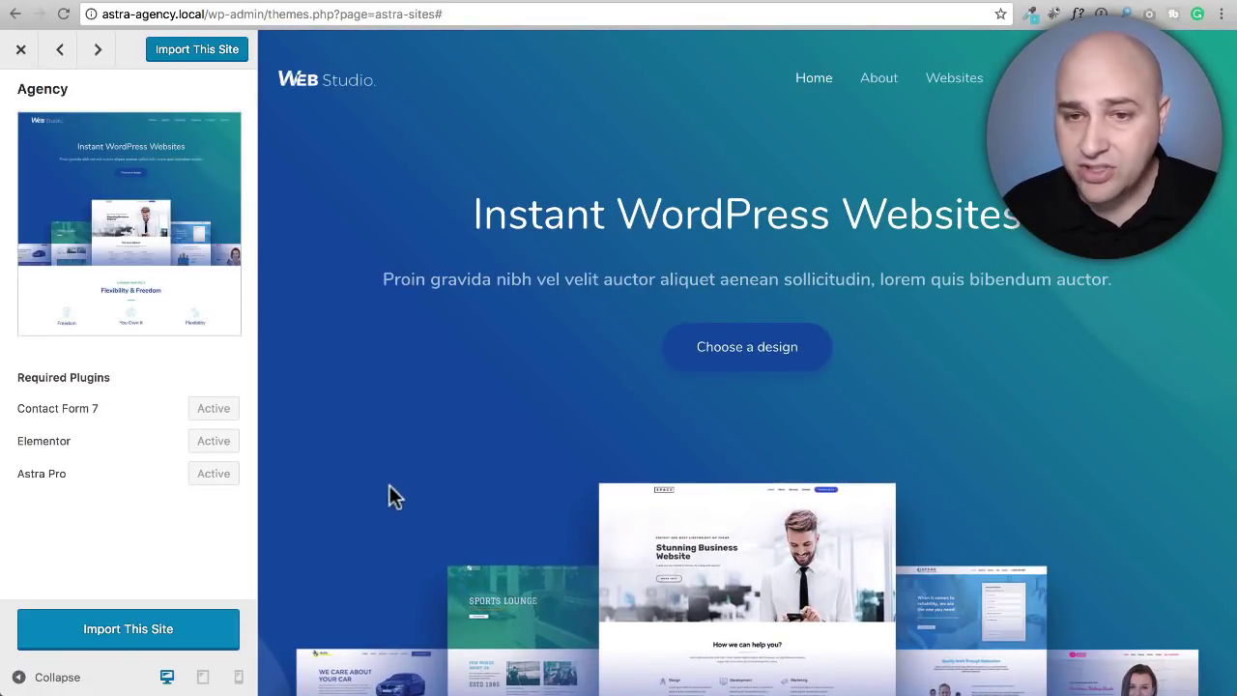
Step: Import the Agency site, accepting the demo import notice, and reload the site's front page
click(130, 640)
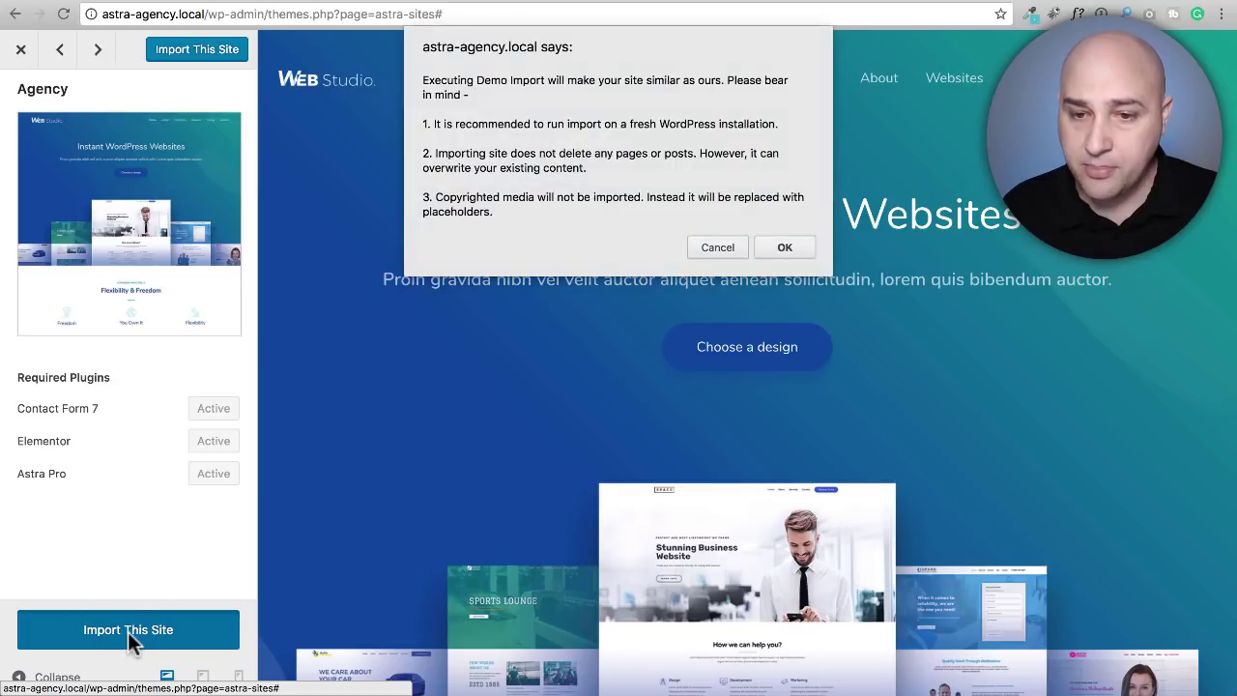
click(779, 245)
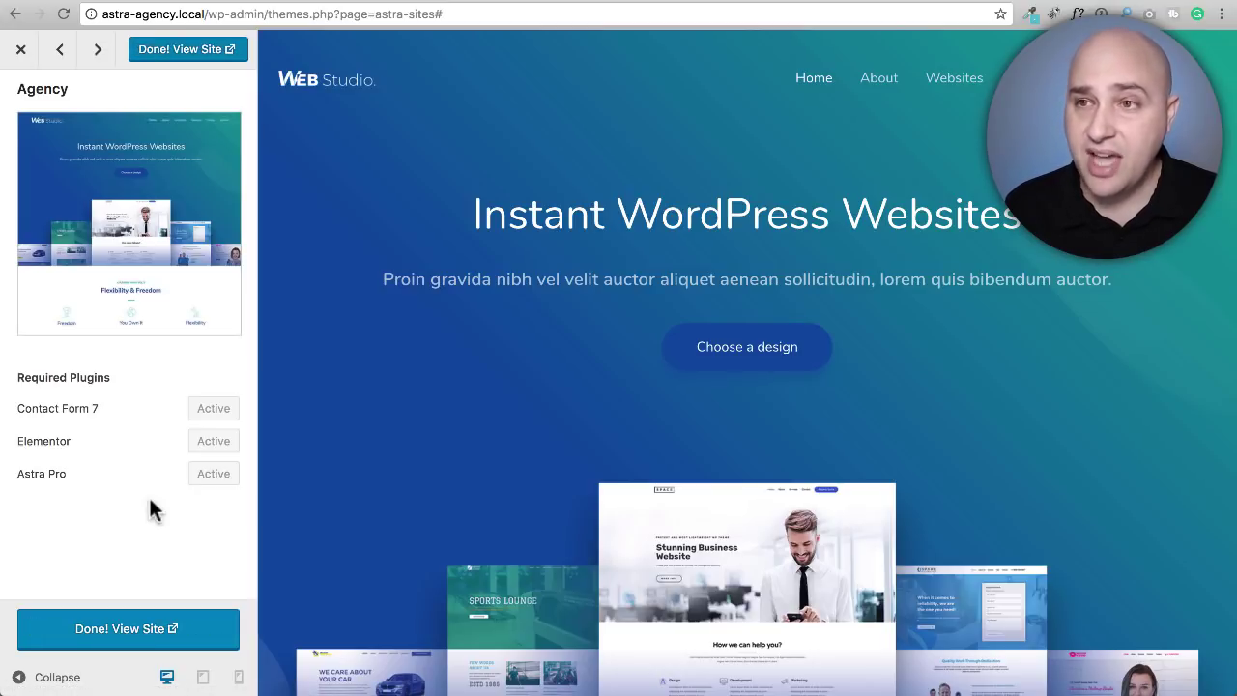
click(944, 0)
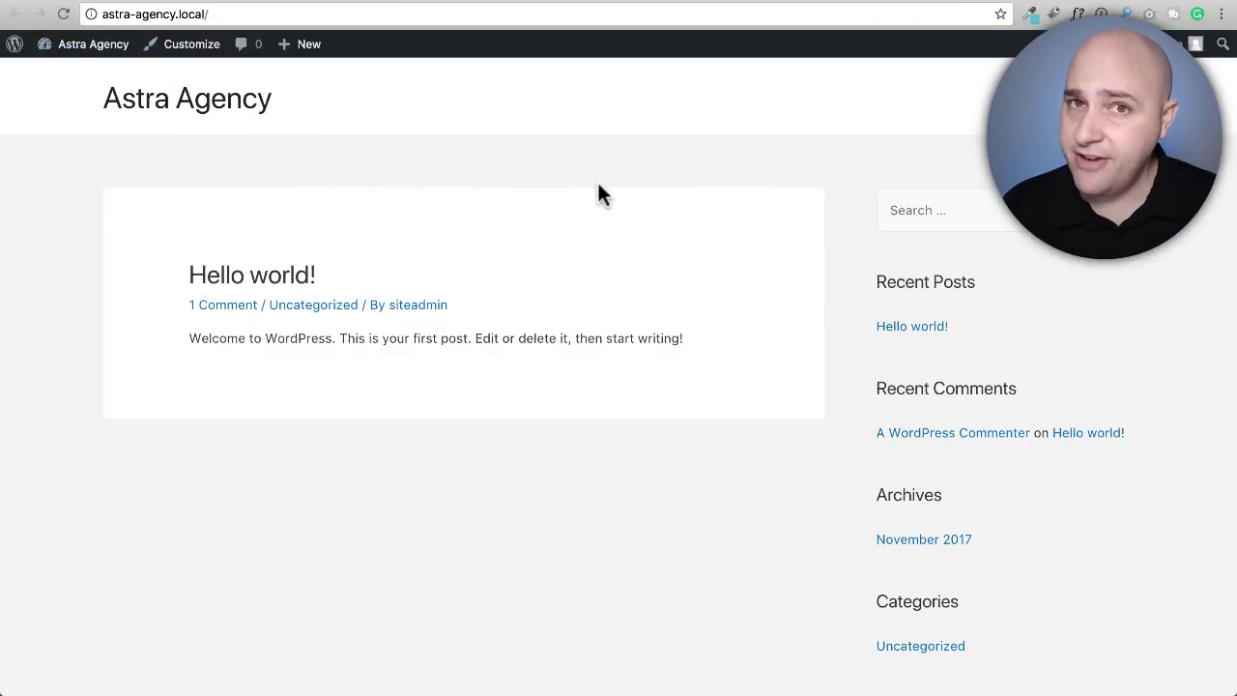
click(63, 14)
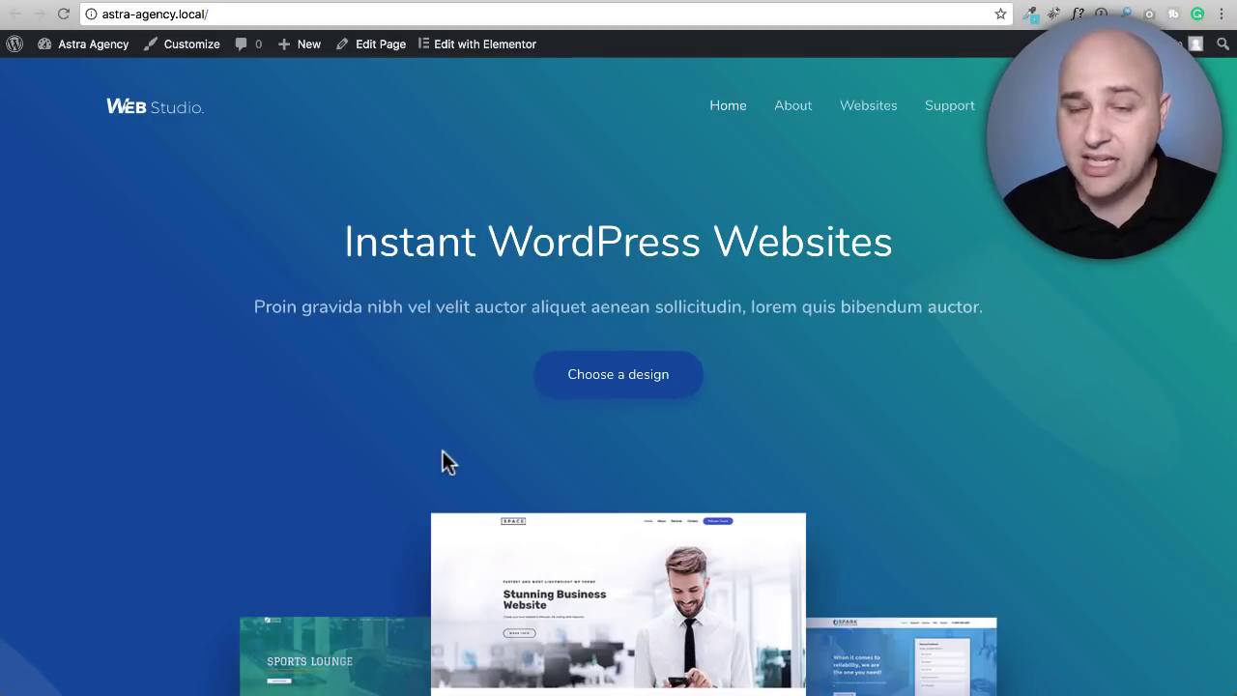
Step: Look through the imported home page, from the feature sections to the showcase of website designs
scroll(445, 455, down, 10)
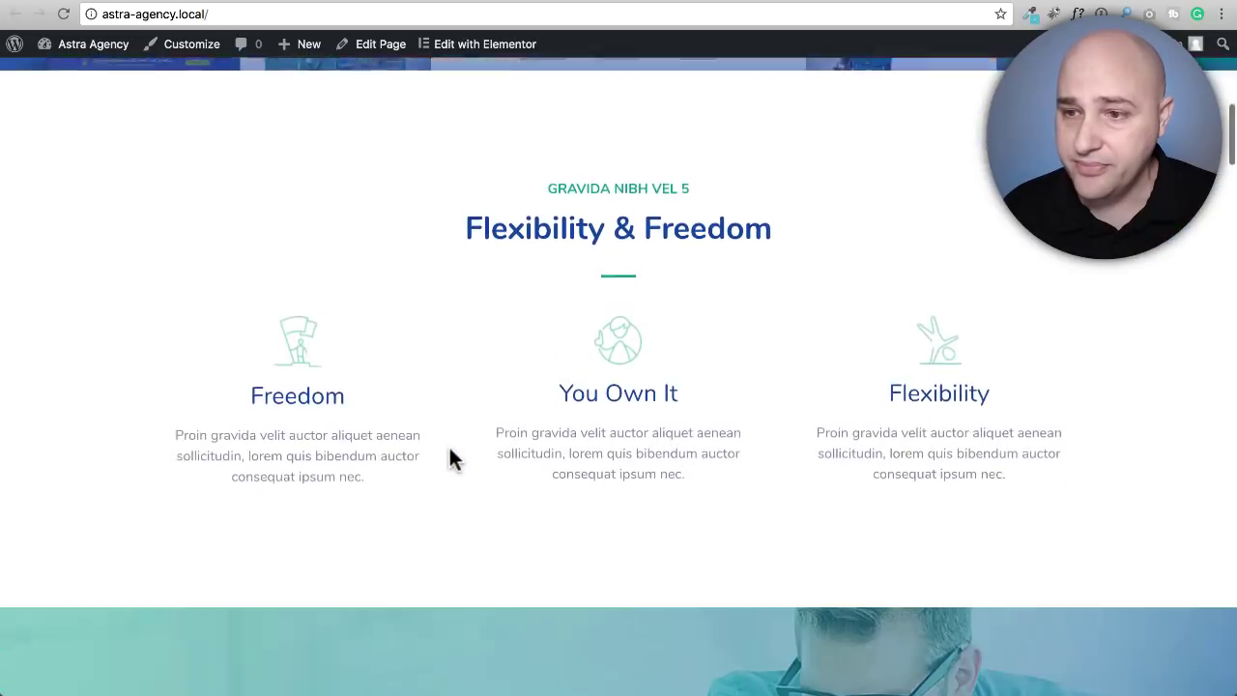
scroll(448, 460, down, 10)
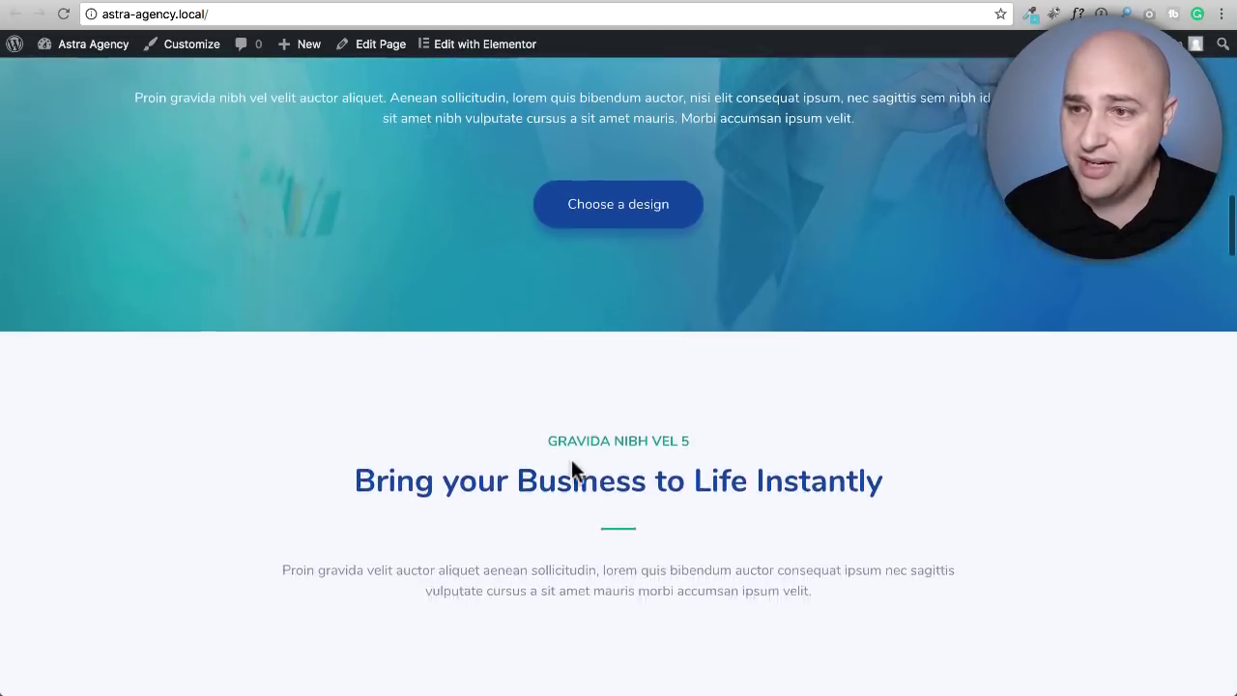
scroll(626, 463, down, 4)
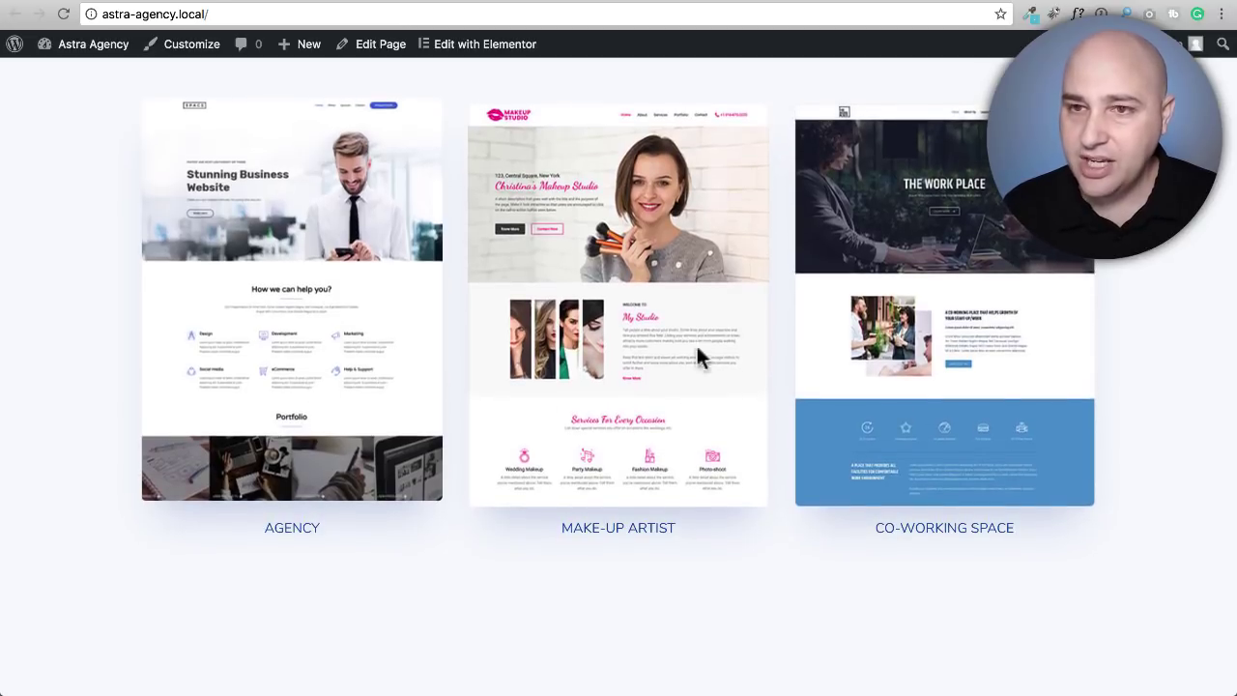
scroll(494, 387, down, 12)
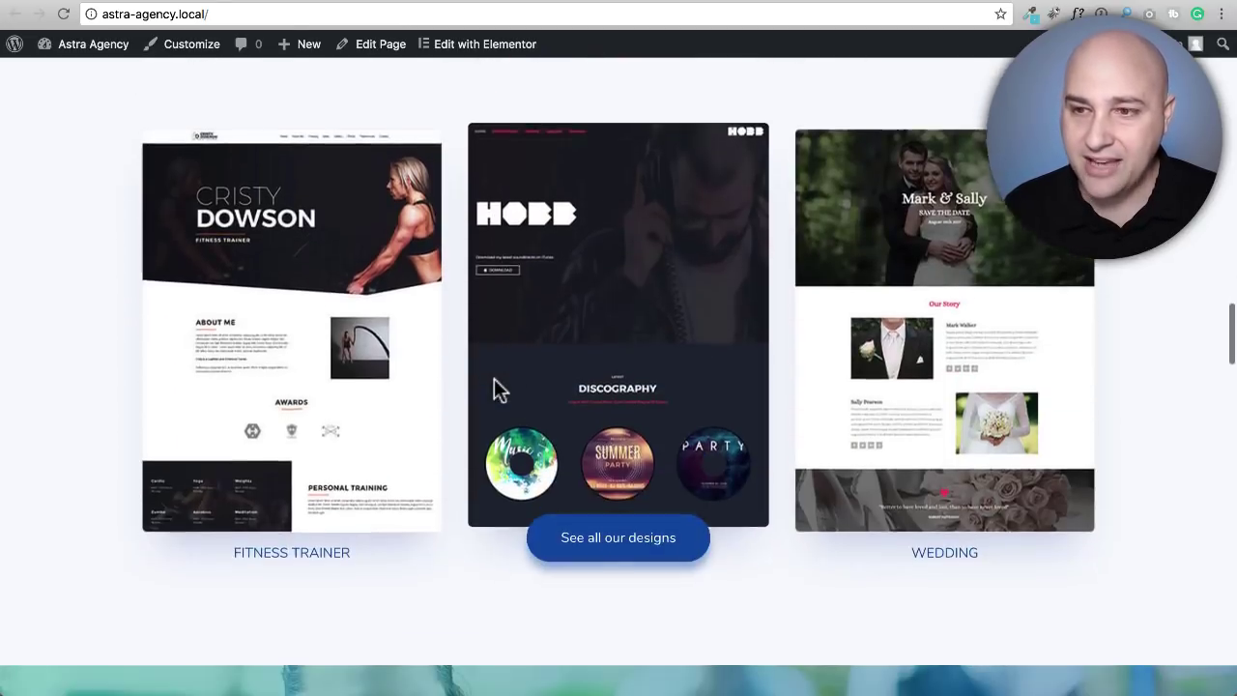
scroll(494, 387, up, 5)
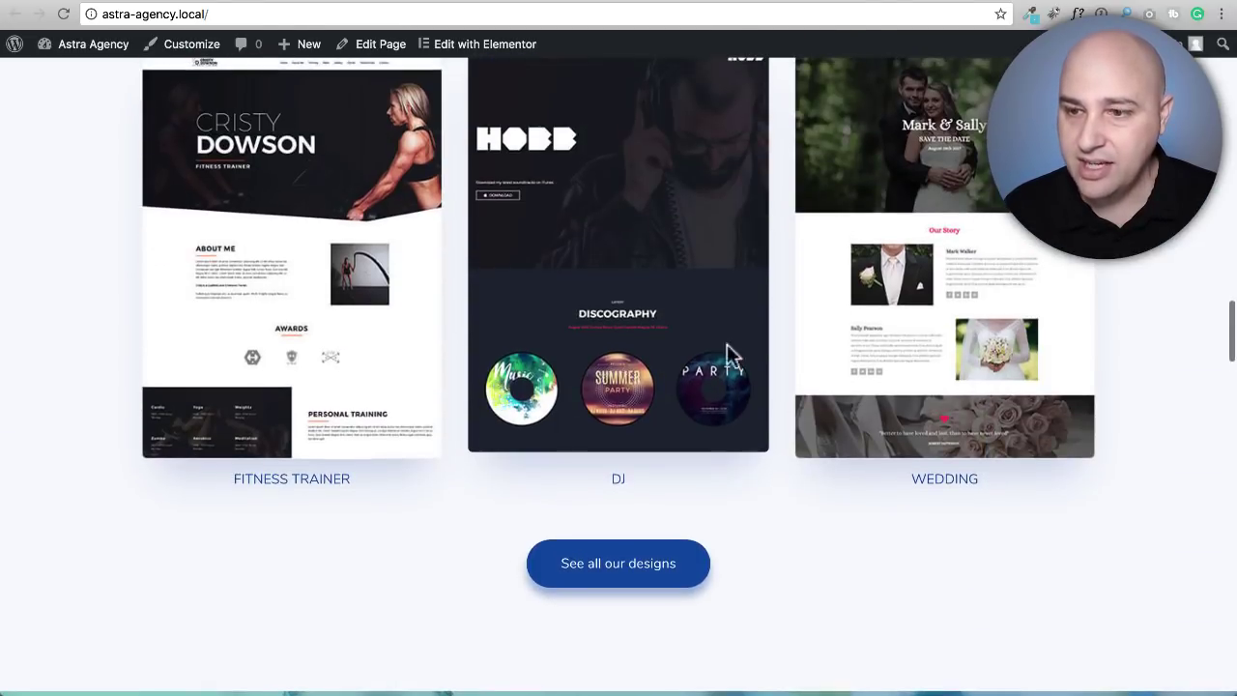
scroll(685, 278, up, 3)
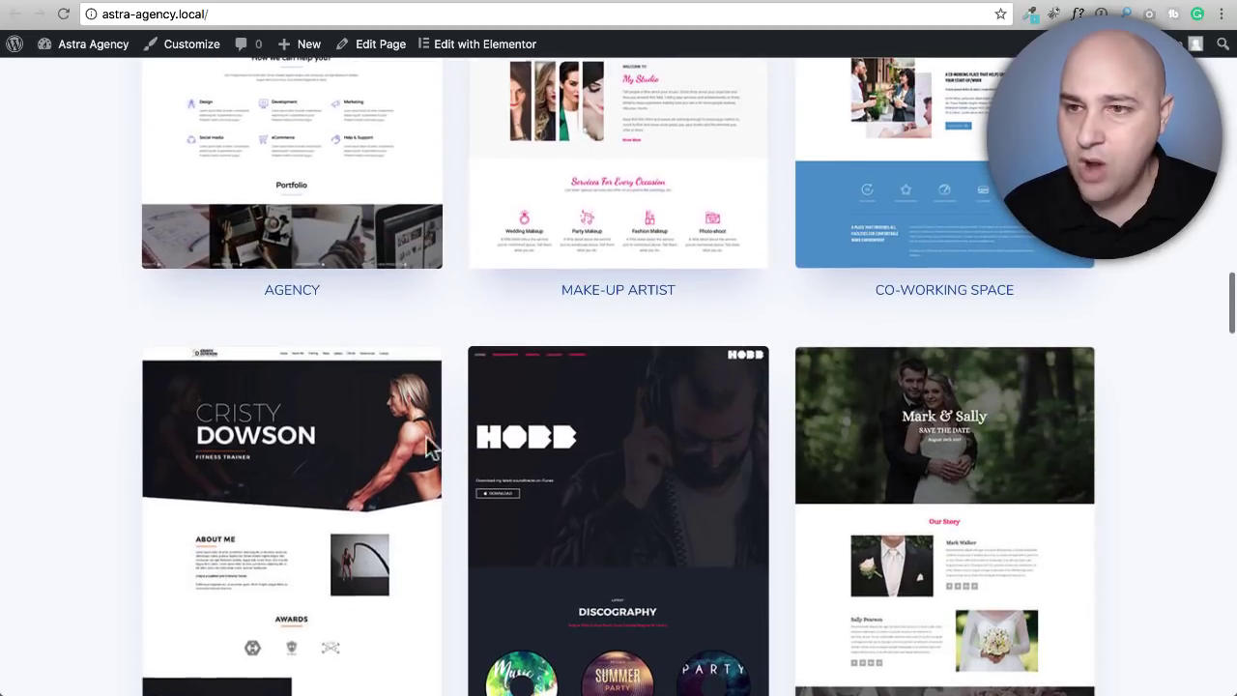
scroll(581, 405, down, 4)
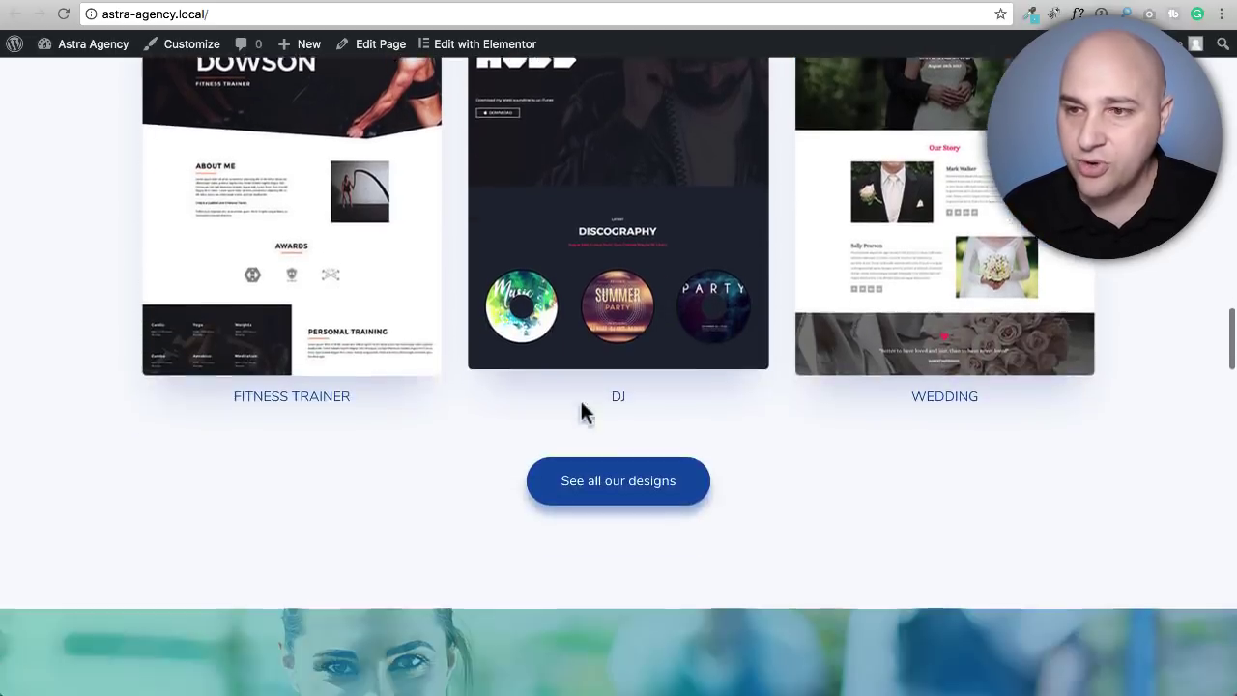
scroll(582, 406, up, 5)
scroll(581, 404, up, 15)
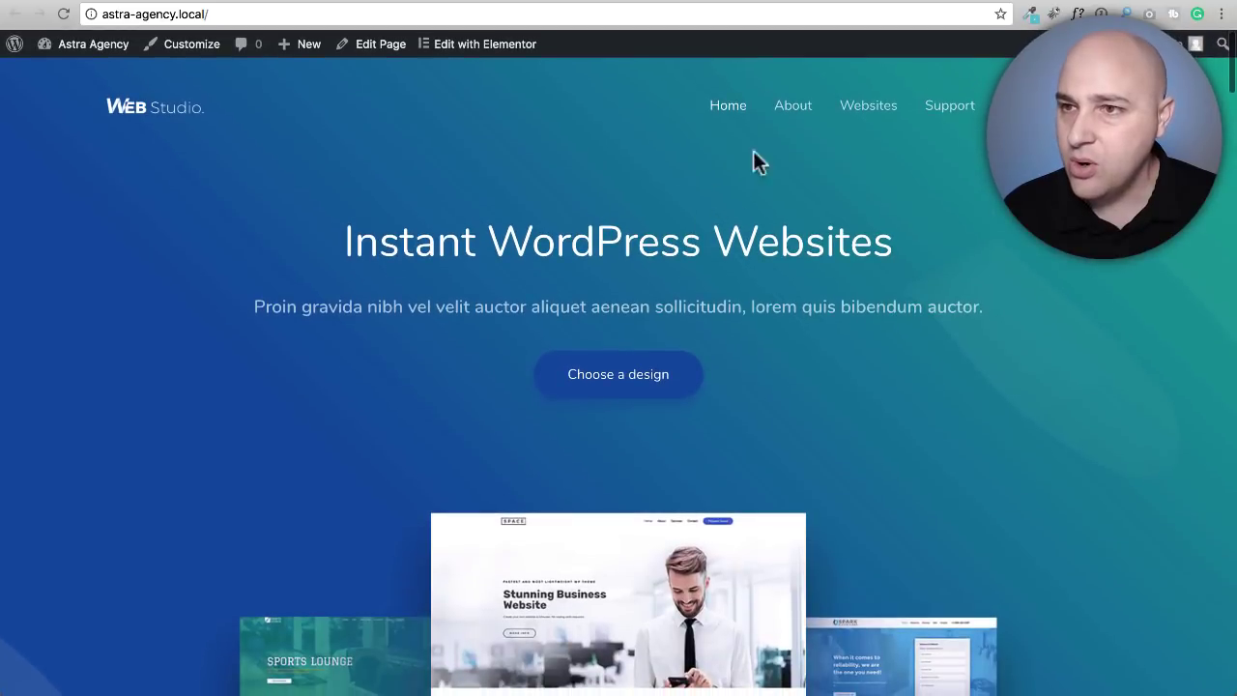
Step: Open the imported Websites page and look through its gallery of site designs
click(854, 114)
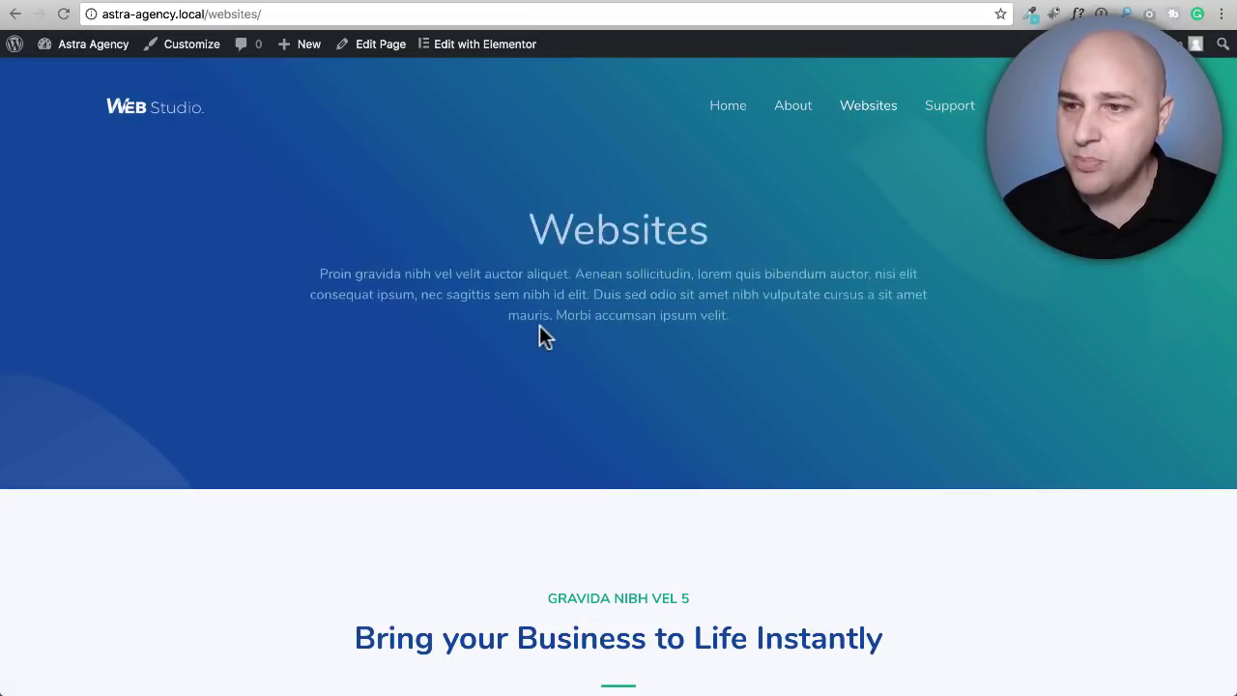
scroll(534, 330, down, 10)
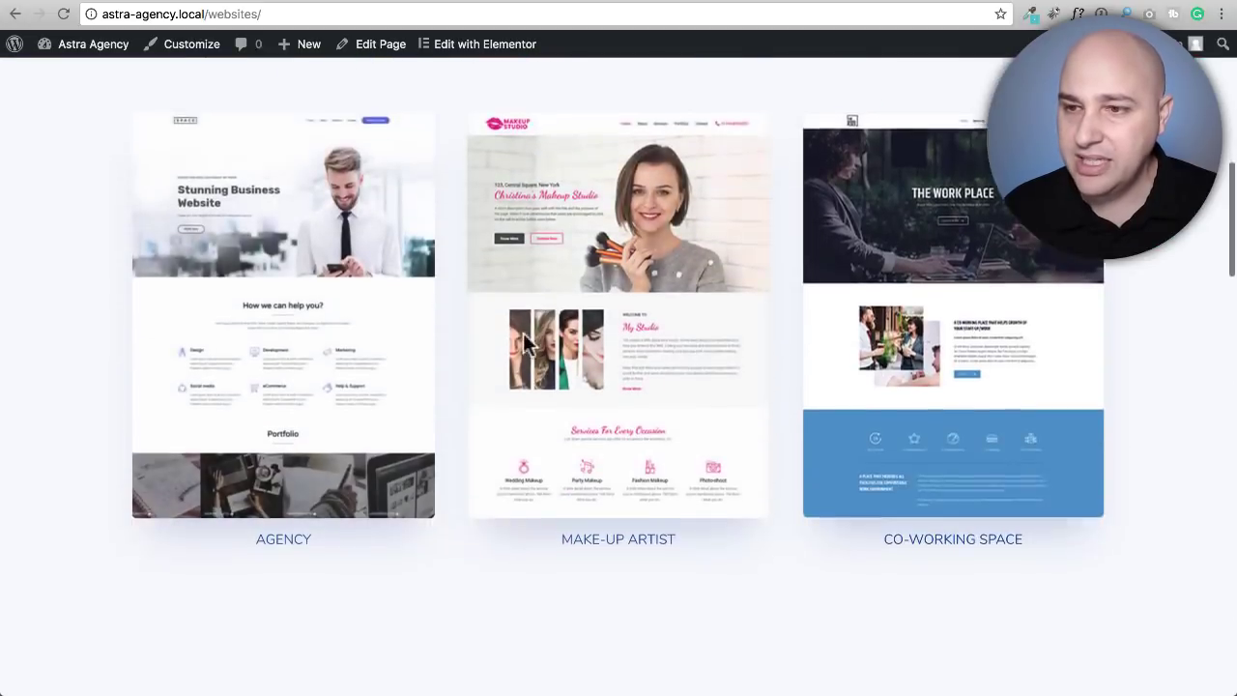
scroll(634, 408, down, 12)
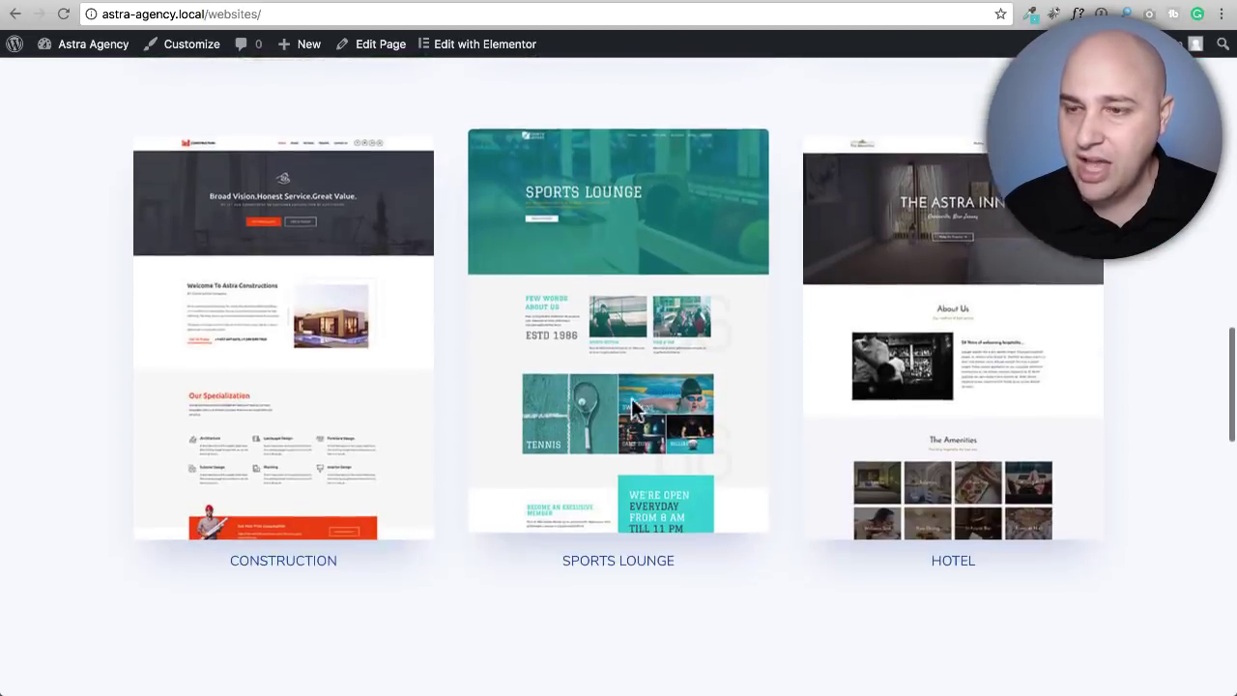
scroll(631, 401, up, 8)
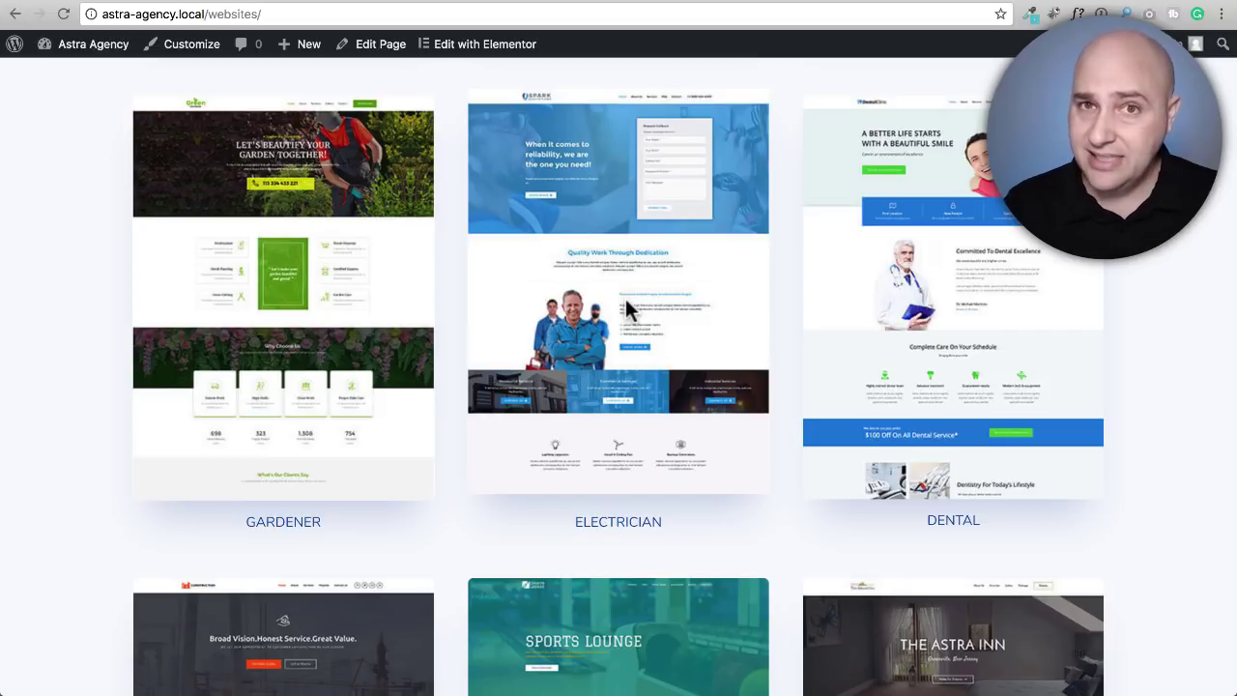
scroll(629, 309, up, 10)
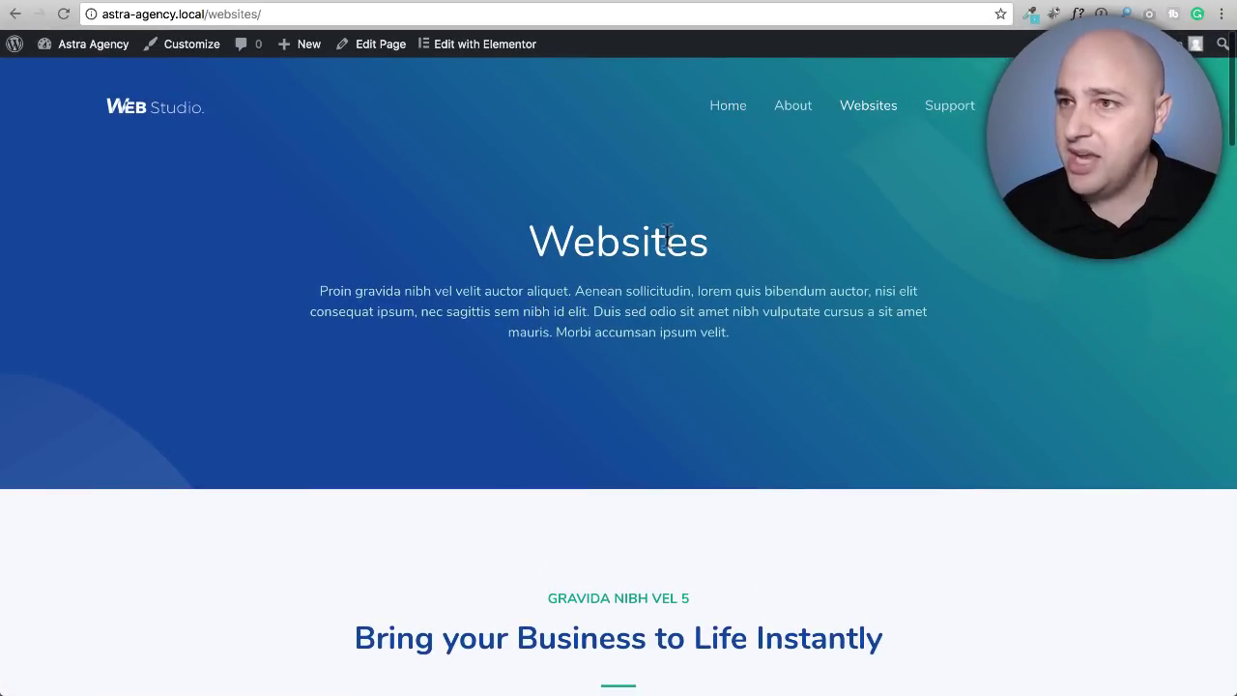
Step: Return to the dashboard, close the Agency preview, and open the Portfolio settings, highlighting the [astra-portfolio] shortcode
click(821, 1)
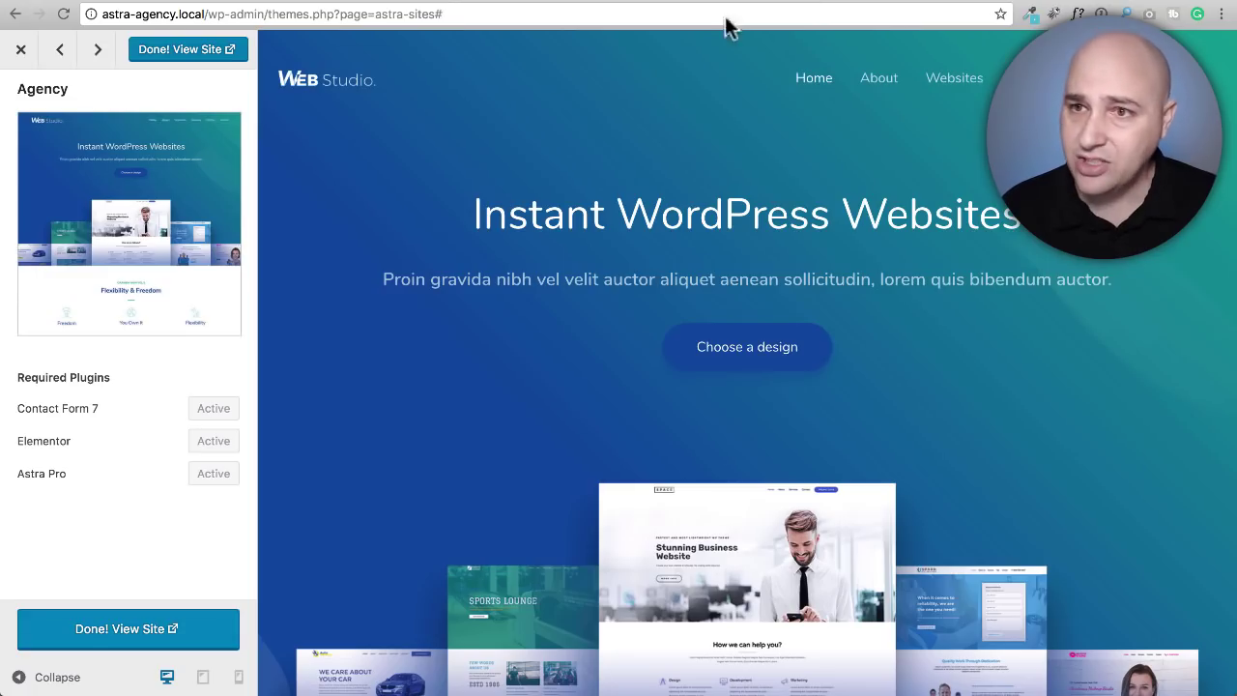
click(21, 51)
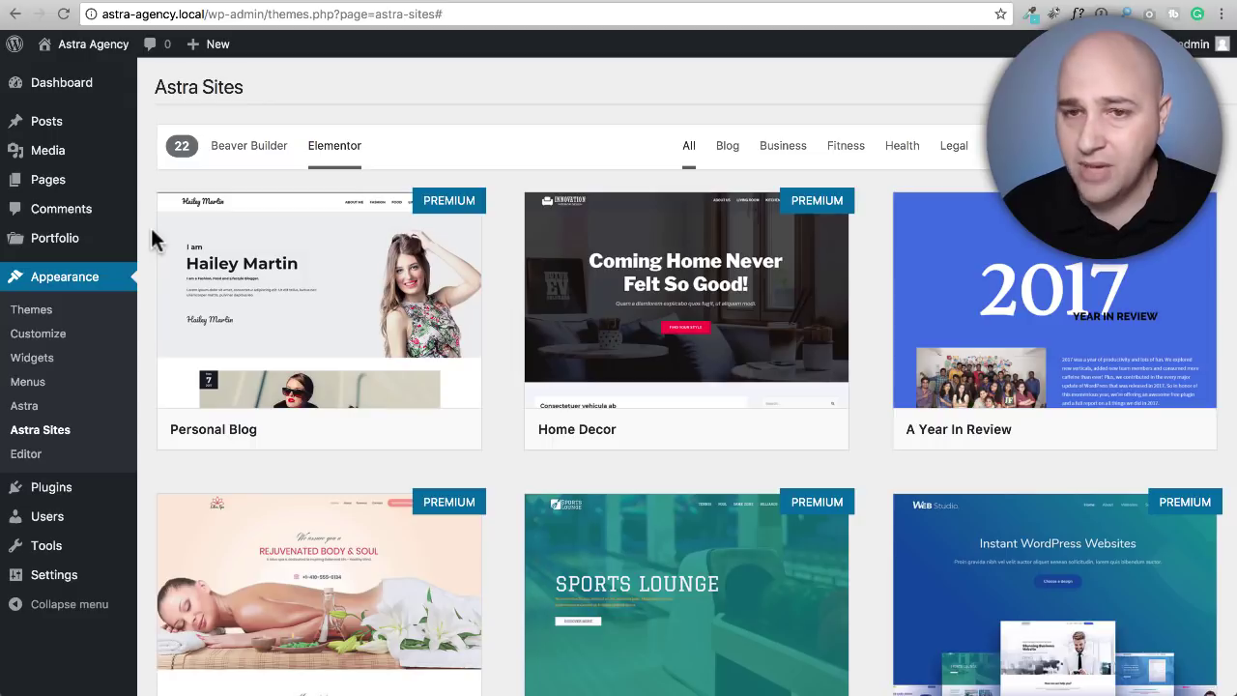
mouse_move(48, 250)
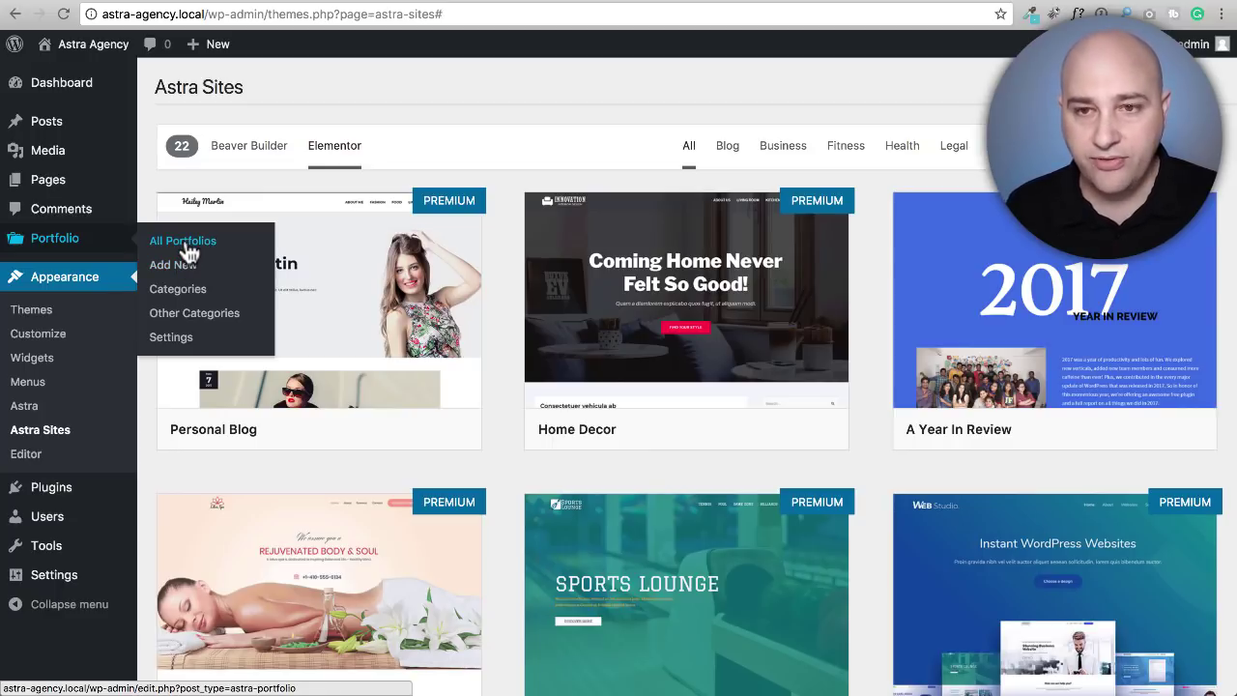
click(172, 338)
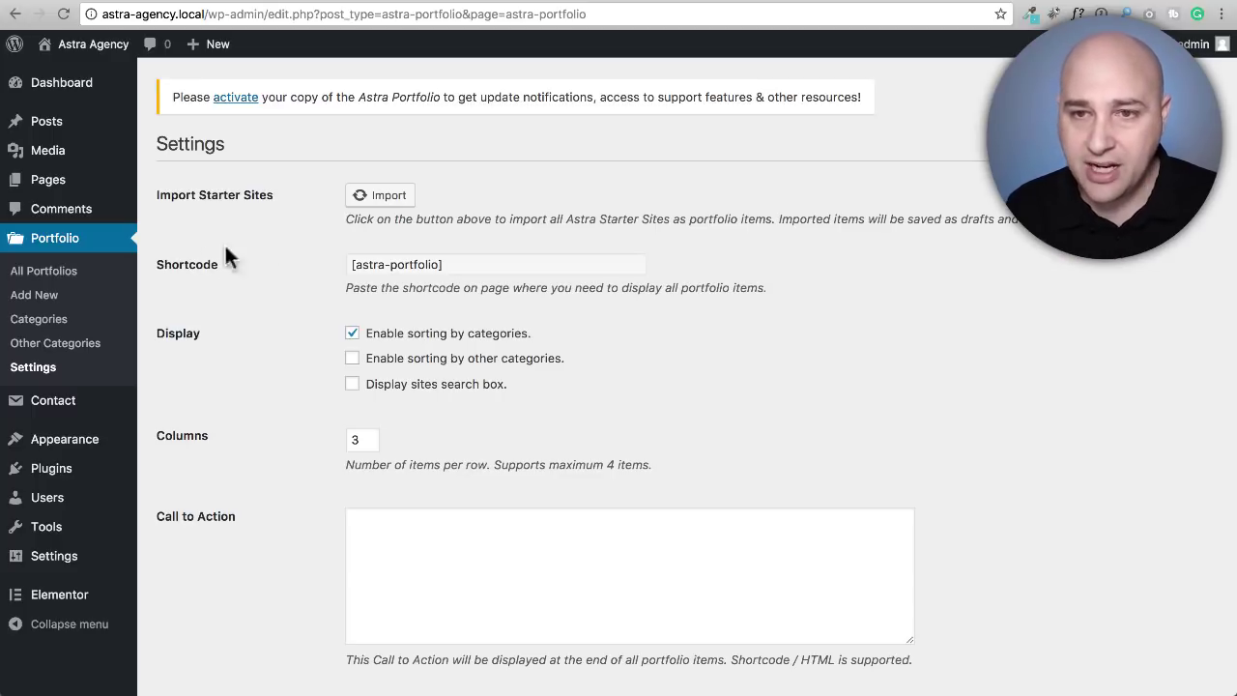
drag(455, 264, 320, 263)
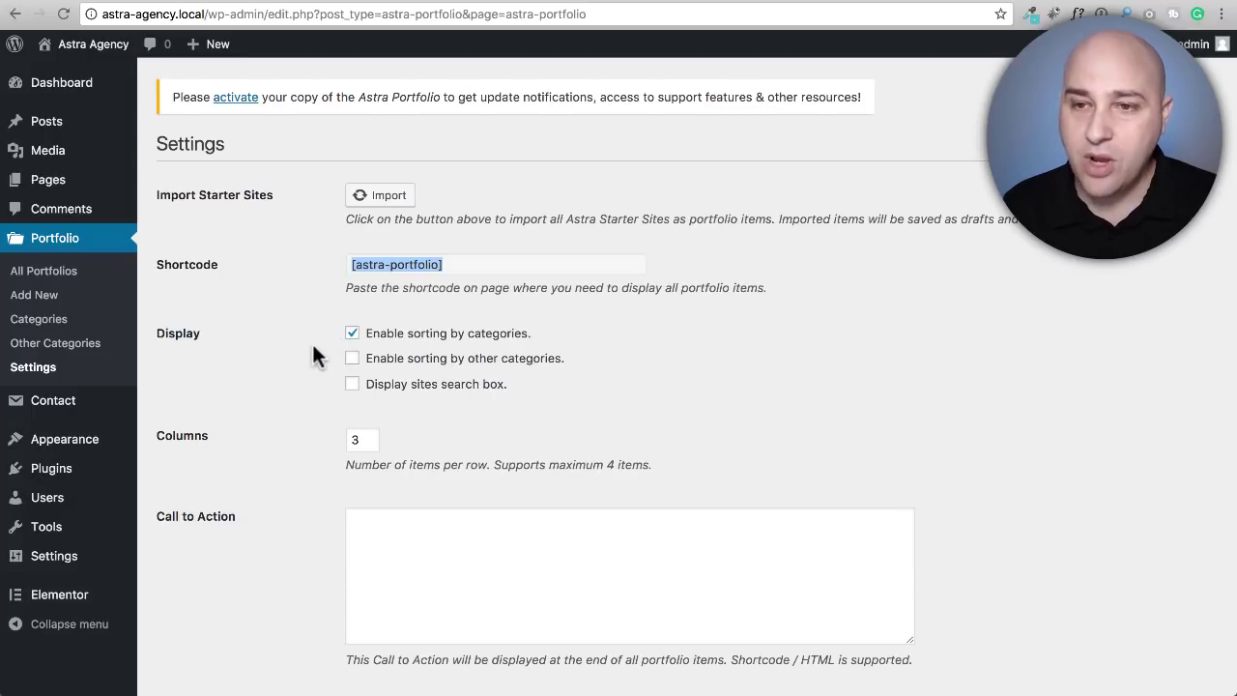
Step: Enable sorting by other categories and the sites search box in the portfolio display options
scroll(312, 352, down, 2)
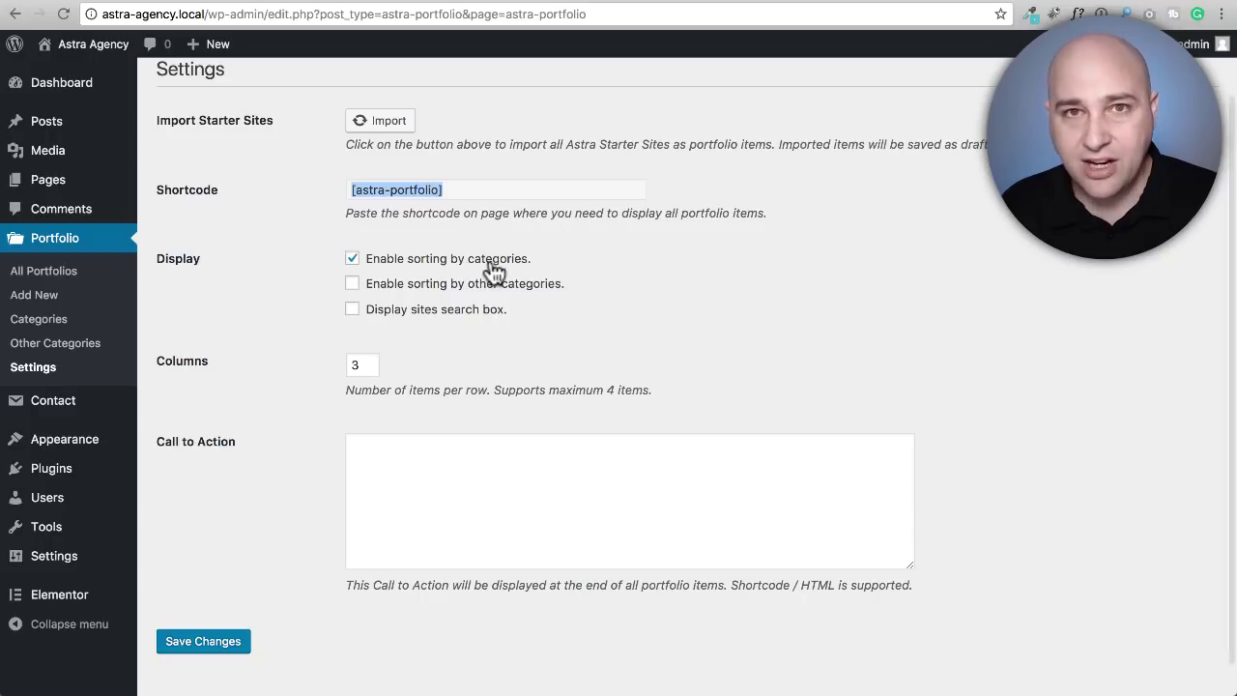
click(353, 285)
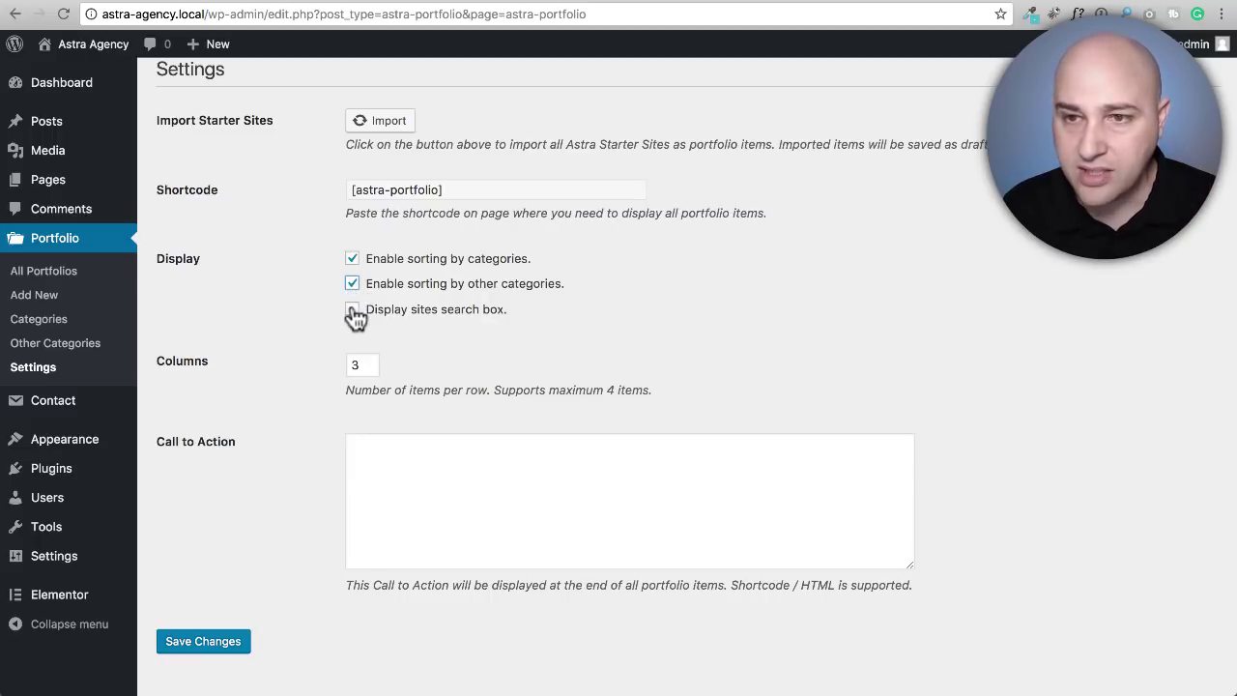
click(353, 310)
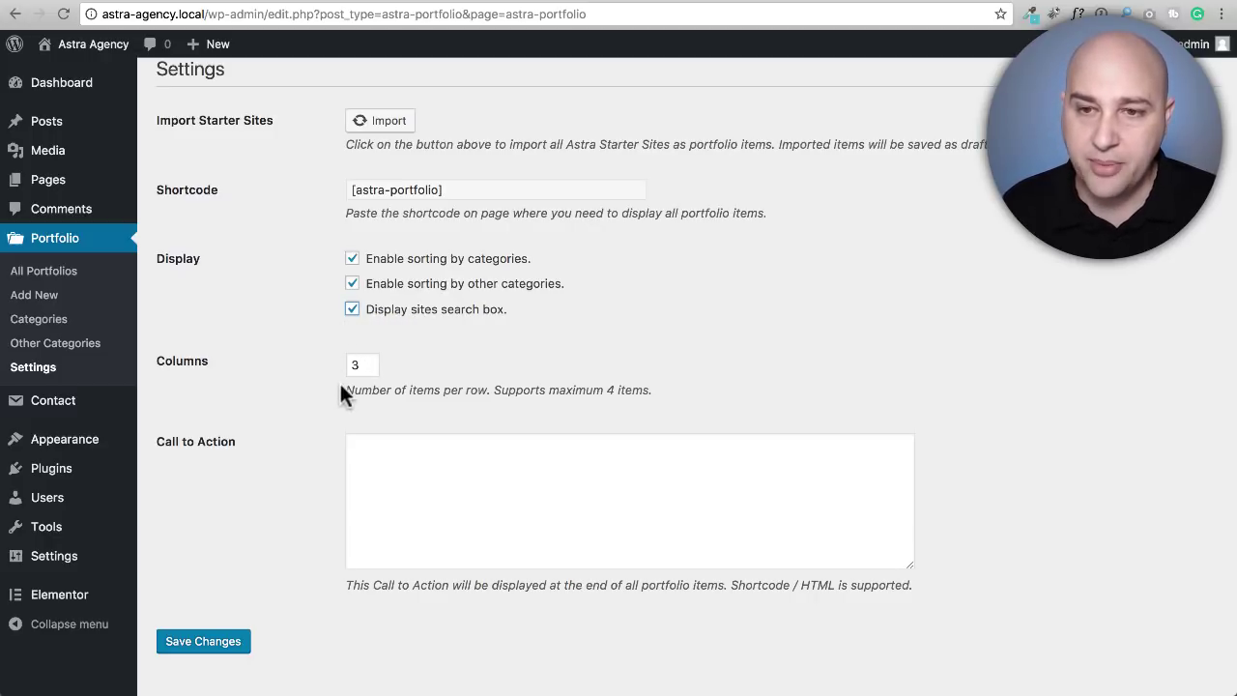
Step: Set the portfolio call to action to "Ready to get started? Contact us today, have a beautiful website tomorrow." and save the settings
scroll(339, 381, down, 1)
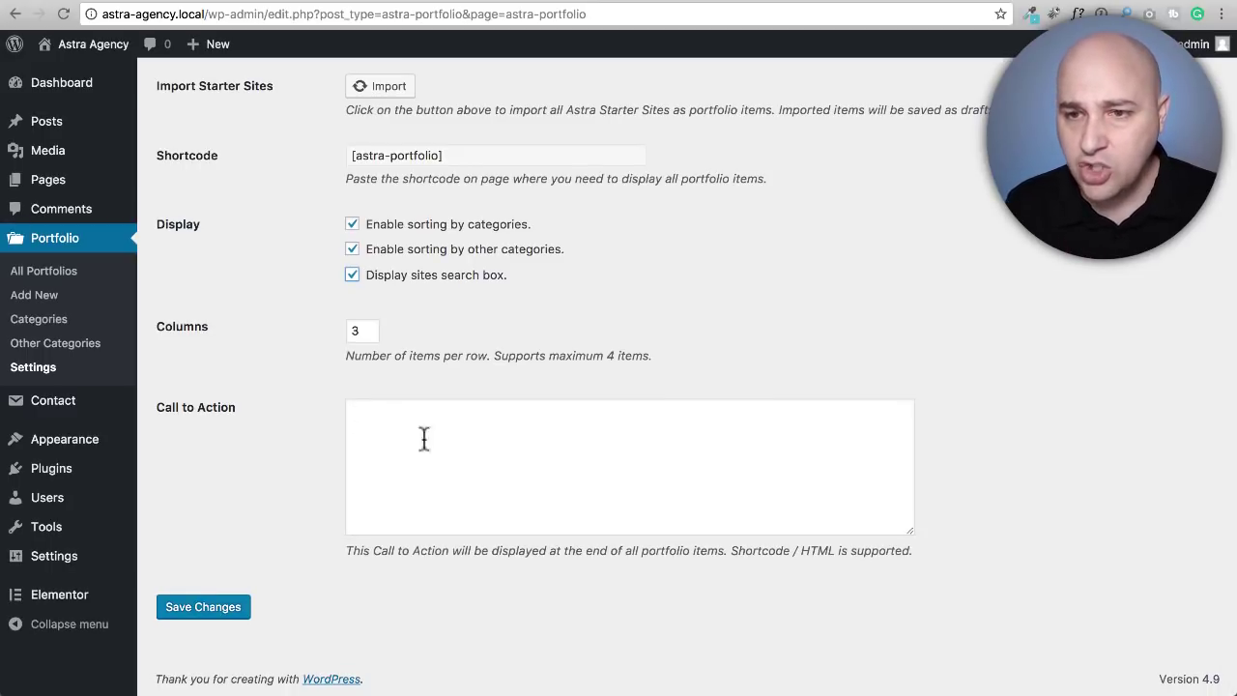
click(485, 450)
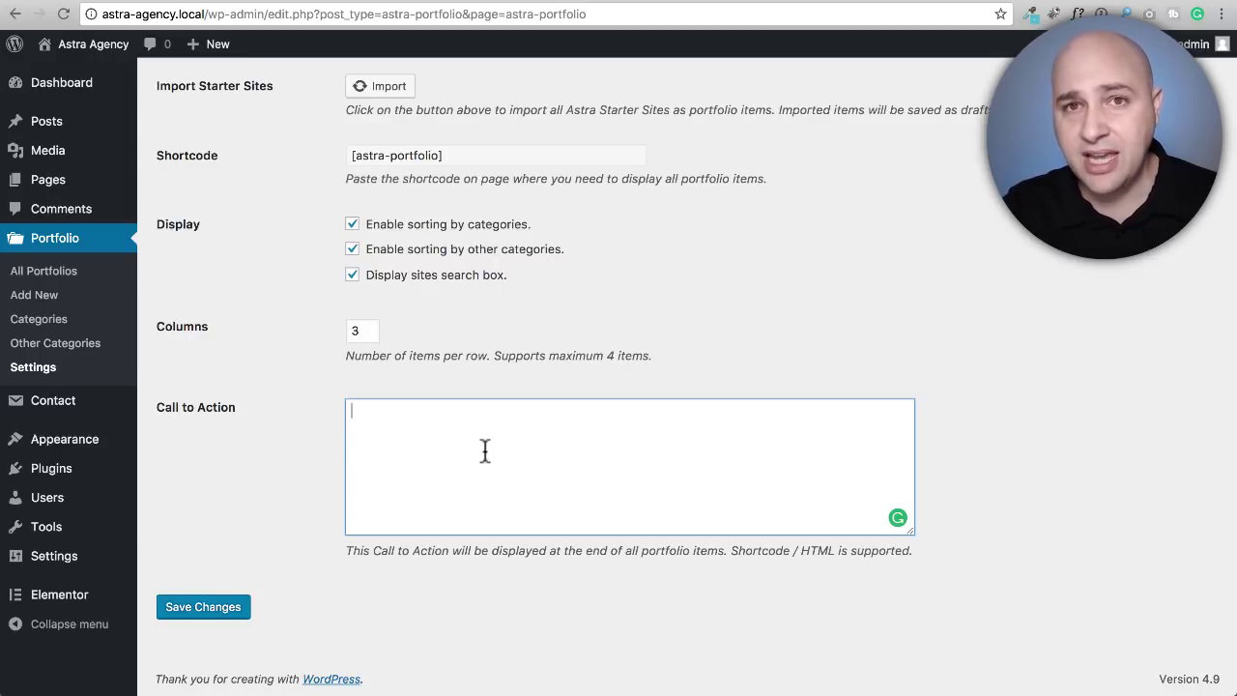
text(Ready to get started? Contact us today, have a beautiful website tomorrow.)
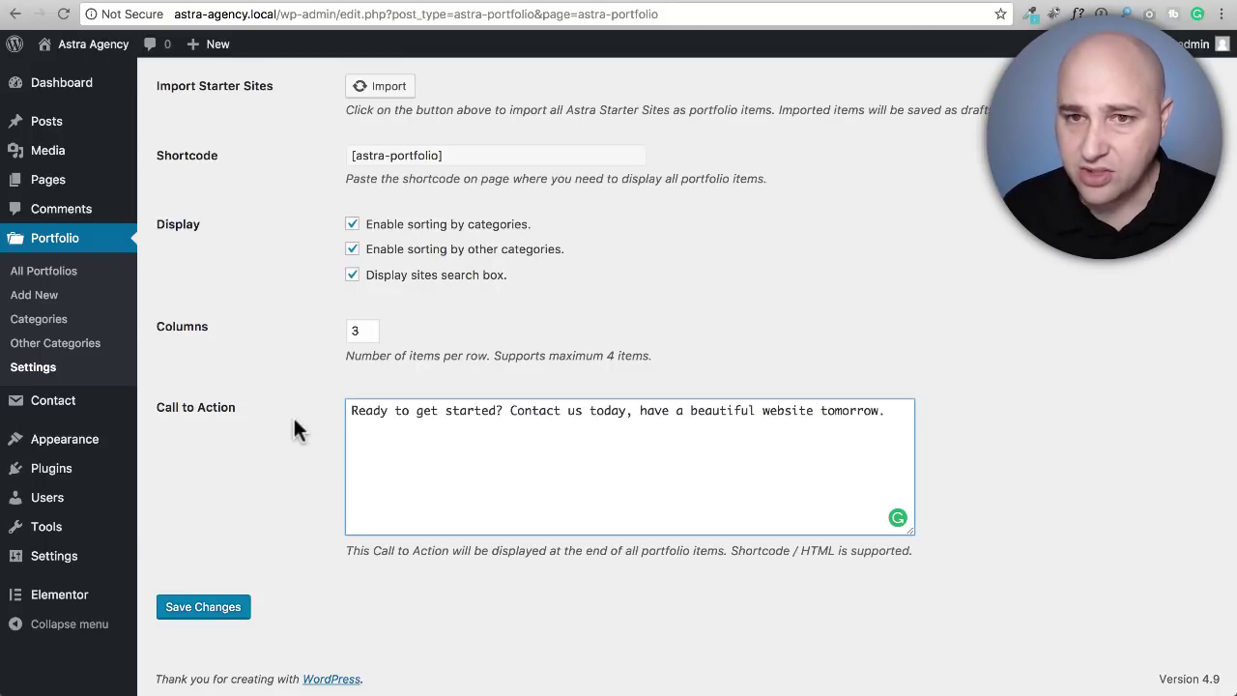
click(191, 611)
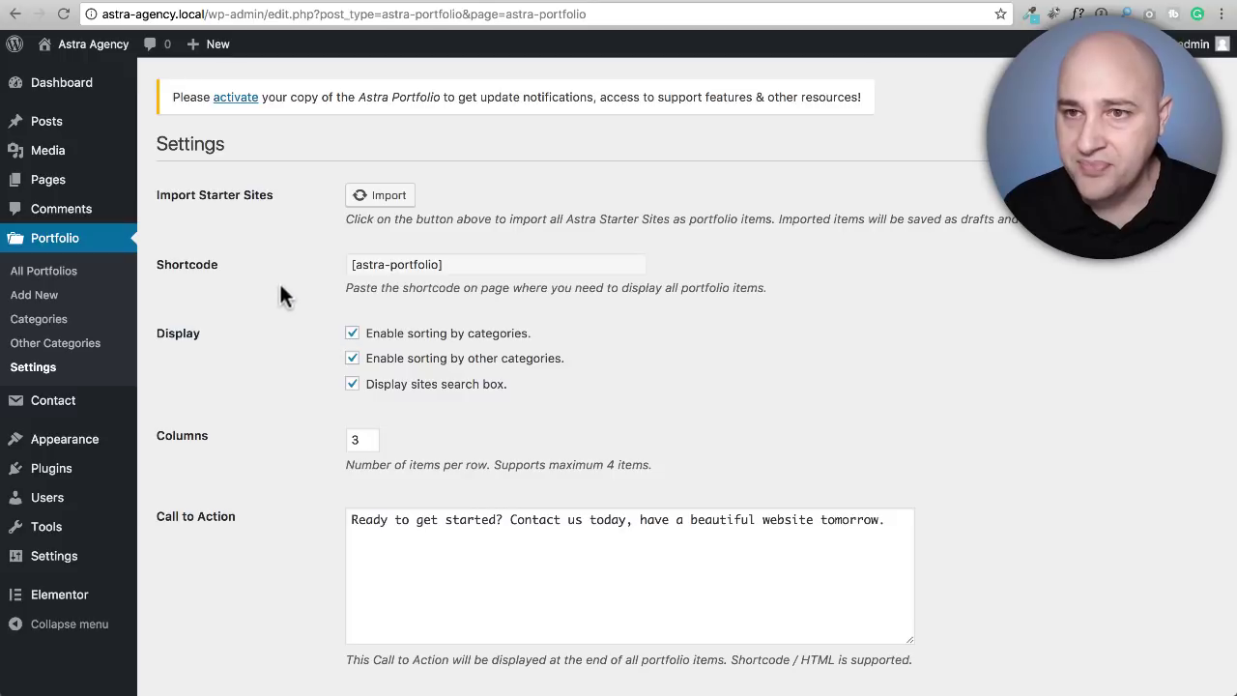
Step: Open the list of all portfolio items and examine the draft entries with their categories
click(70, 283)
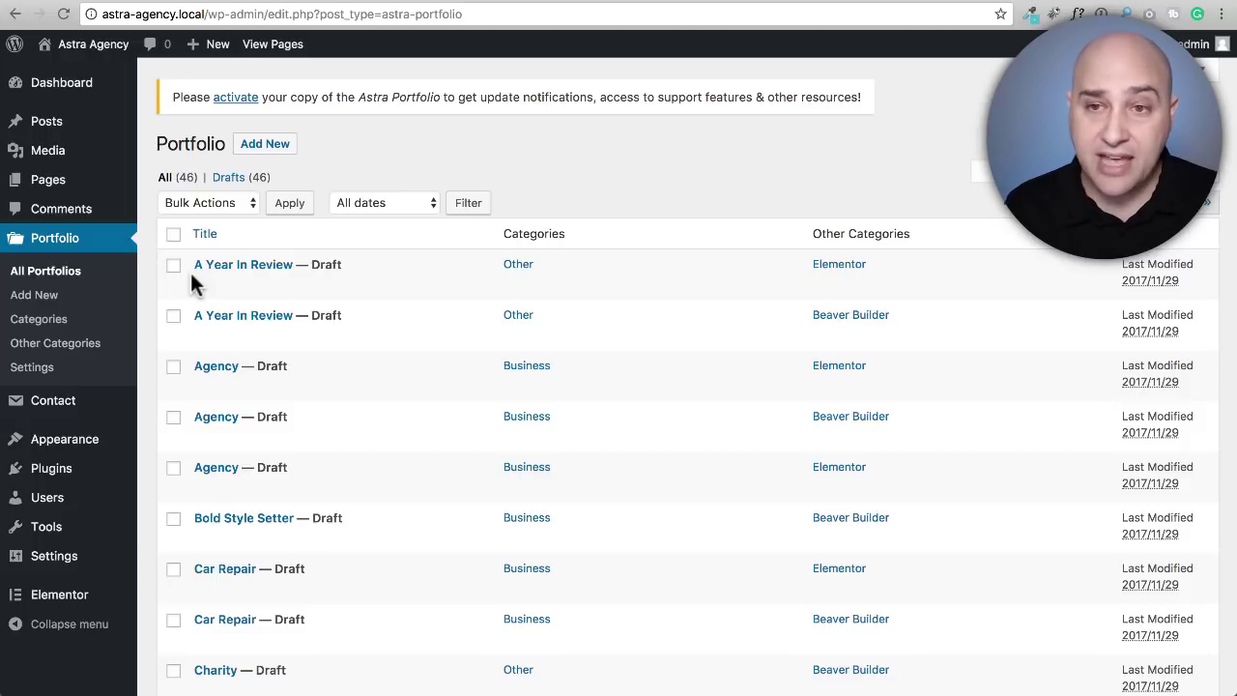
scroll(394, 367, down, 5)
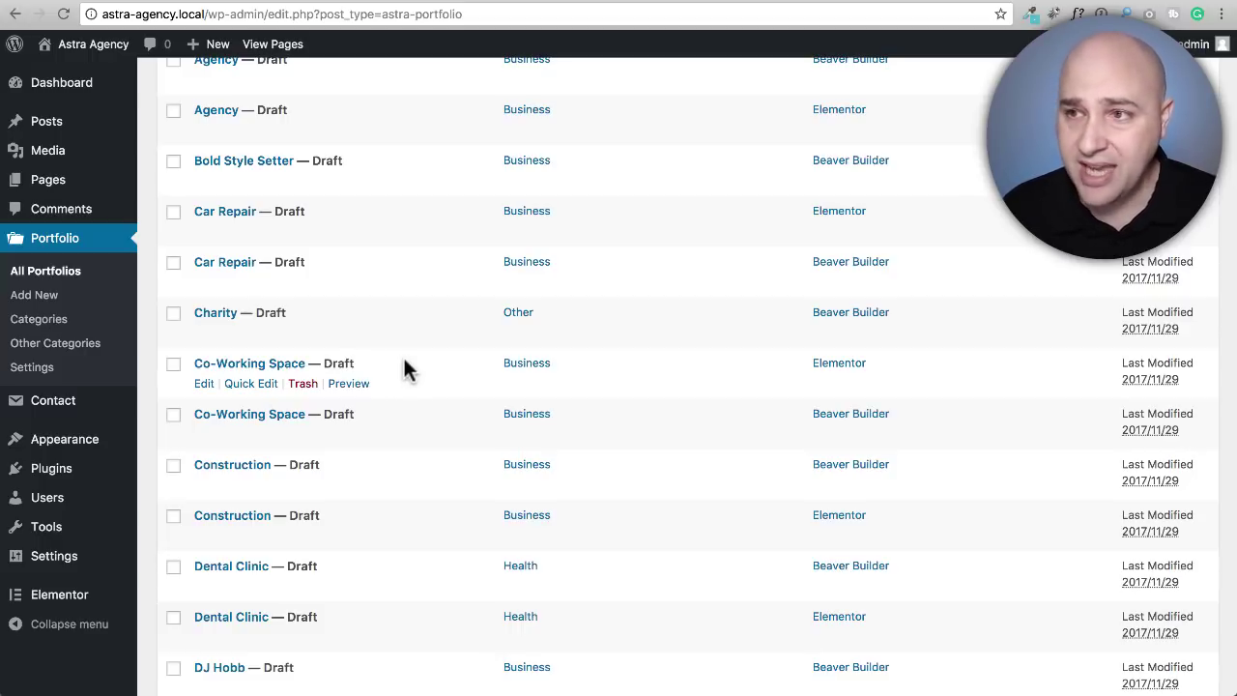
scroll(408, 367, down, 4)
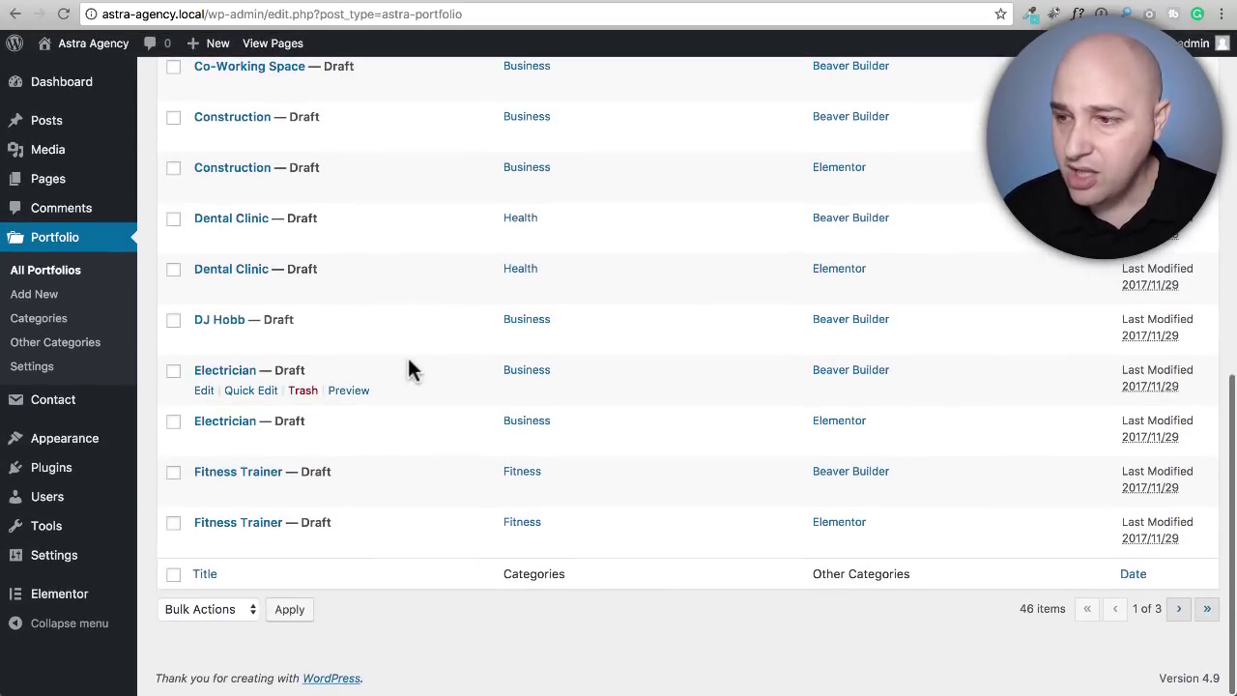
Step: Bulk edit all portfolio items on the first page of the list to set their status to Published
scroll(413, 377, up, 2)
scroll(414, 381, up, 10)
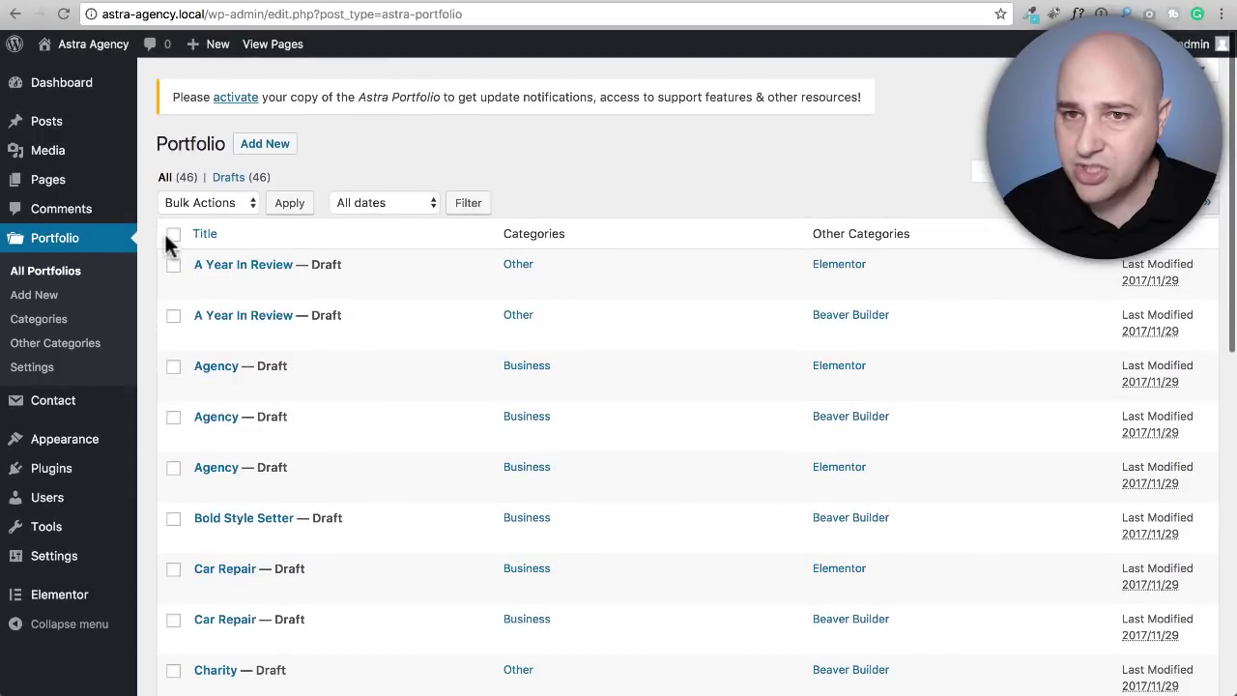
click(174, 238)
click(199, 204)
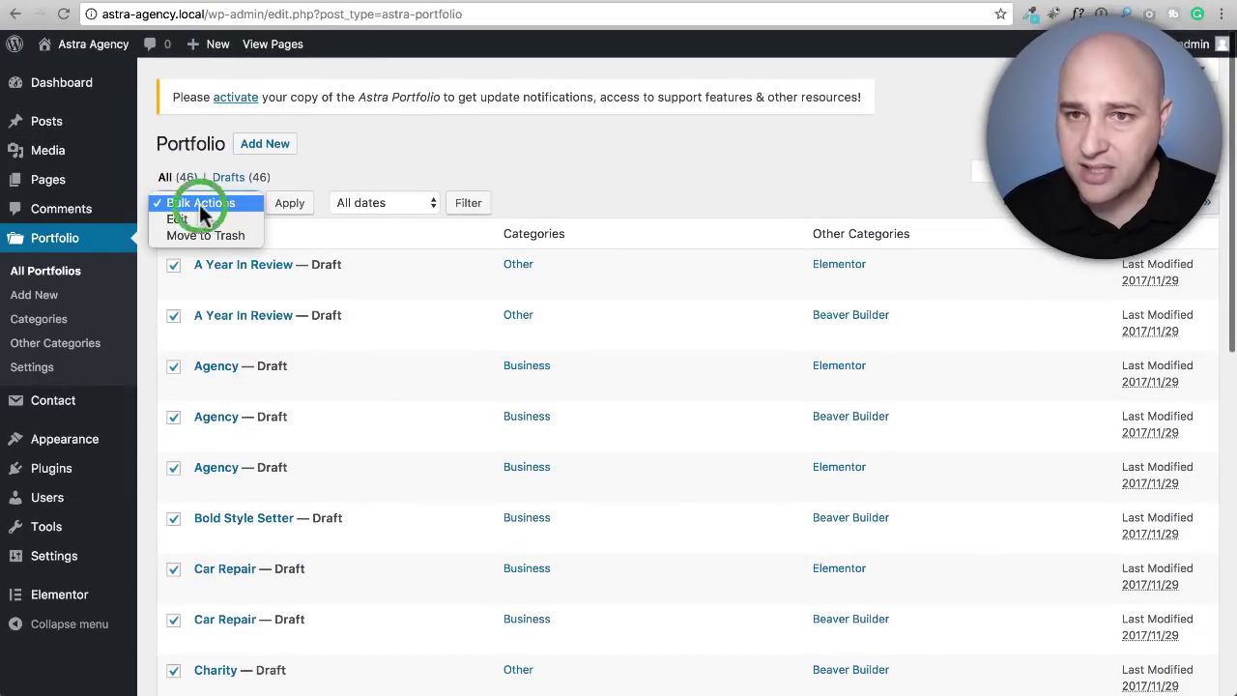
click(198, 219)
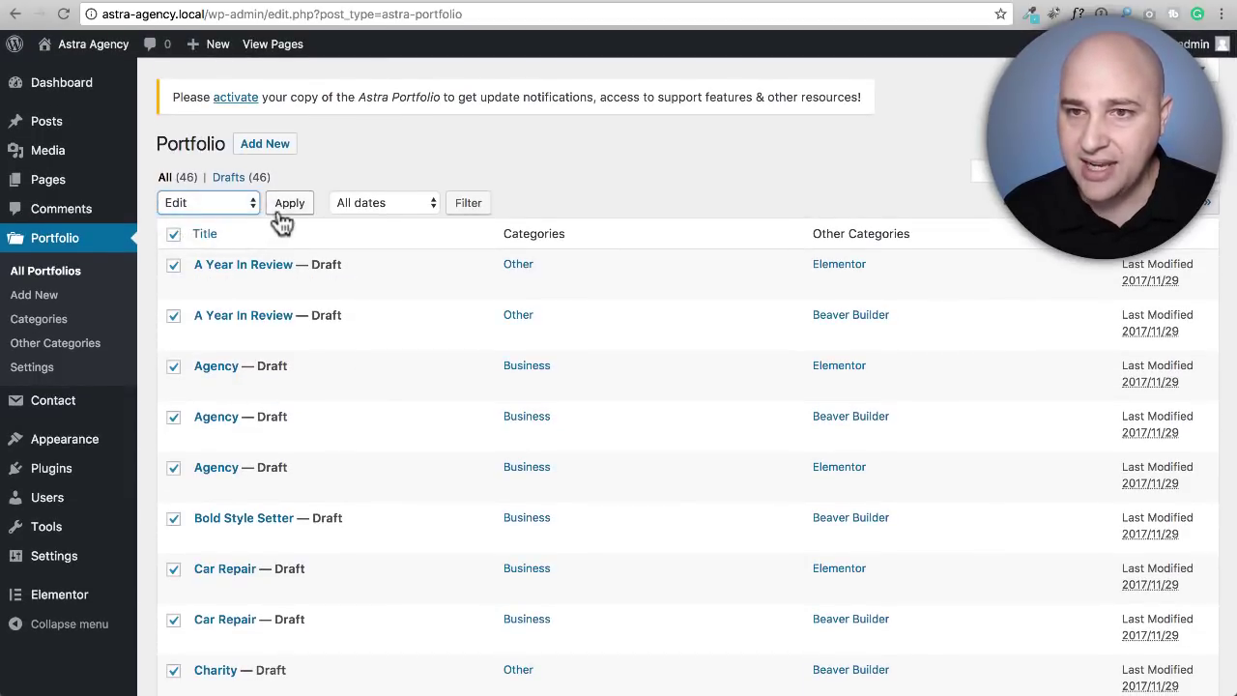
click(290, 205)
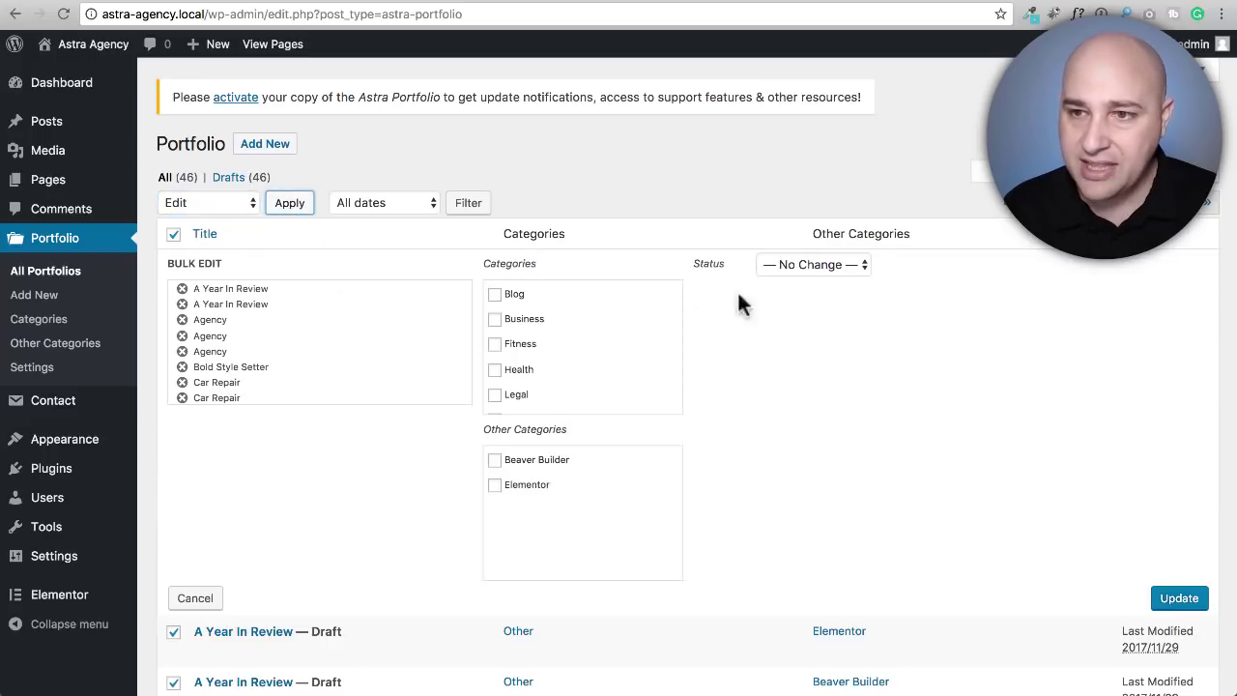
click(826, 267)
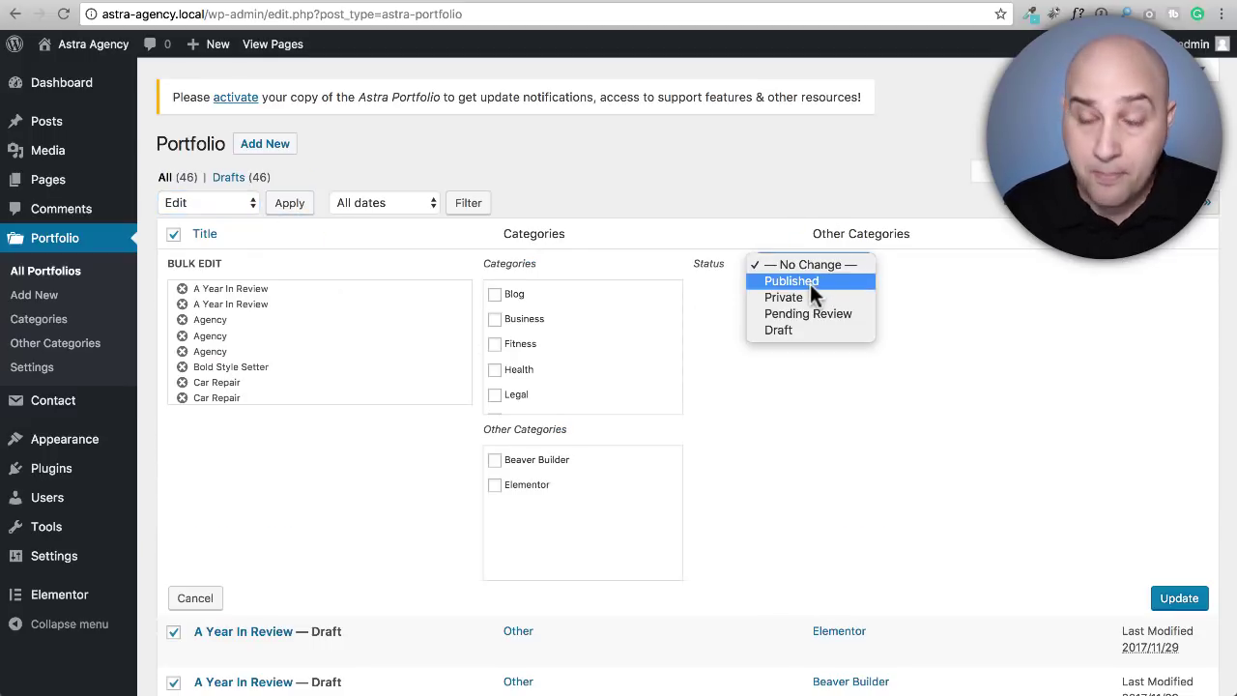
click(810, 282)
click(1169, 607)
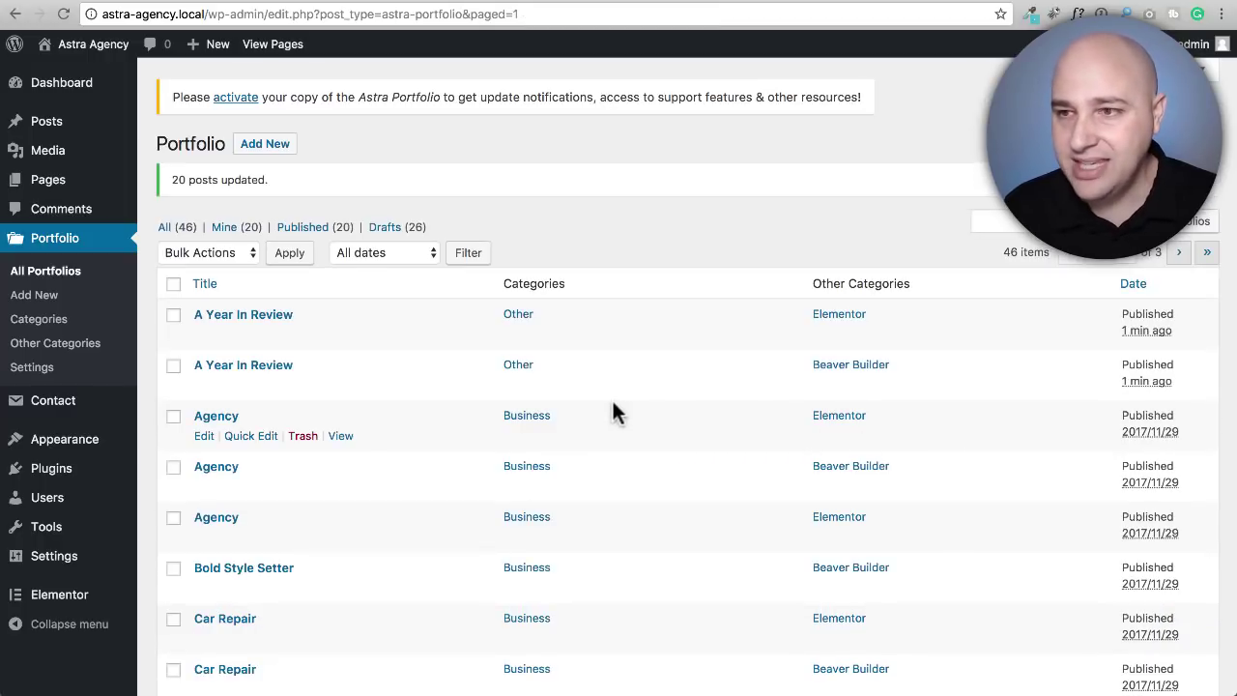
Step: Open the first Agency portfolio item and examine its link URL, categories, other categories, Astra settings and featured image
scroll(423, 421, down, 1)
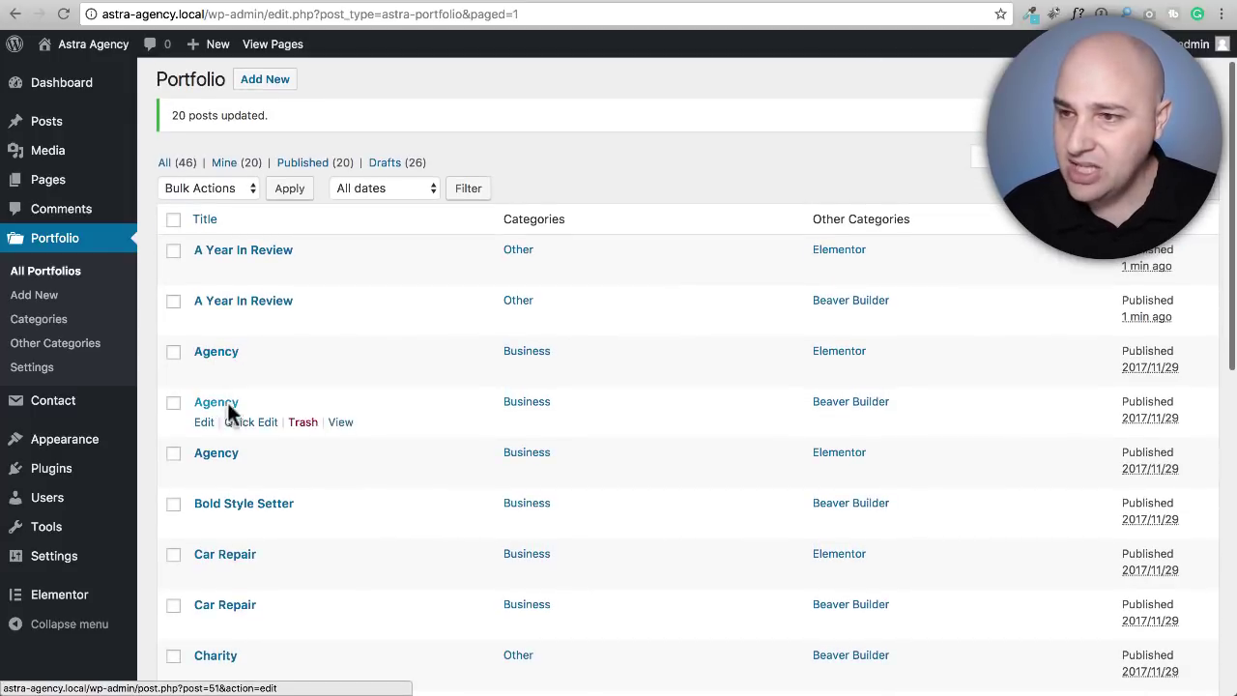
click(228, 356)
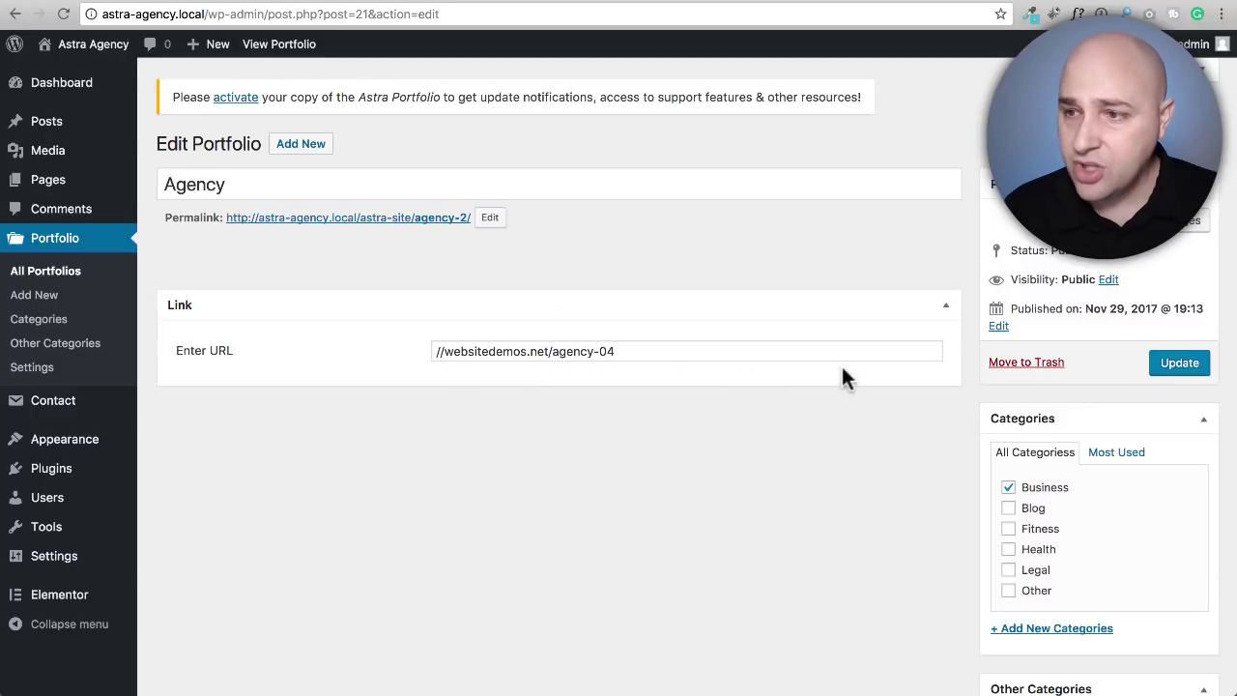
scroll(844, 376, down, 3)
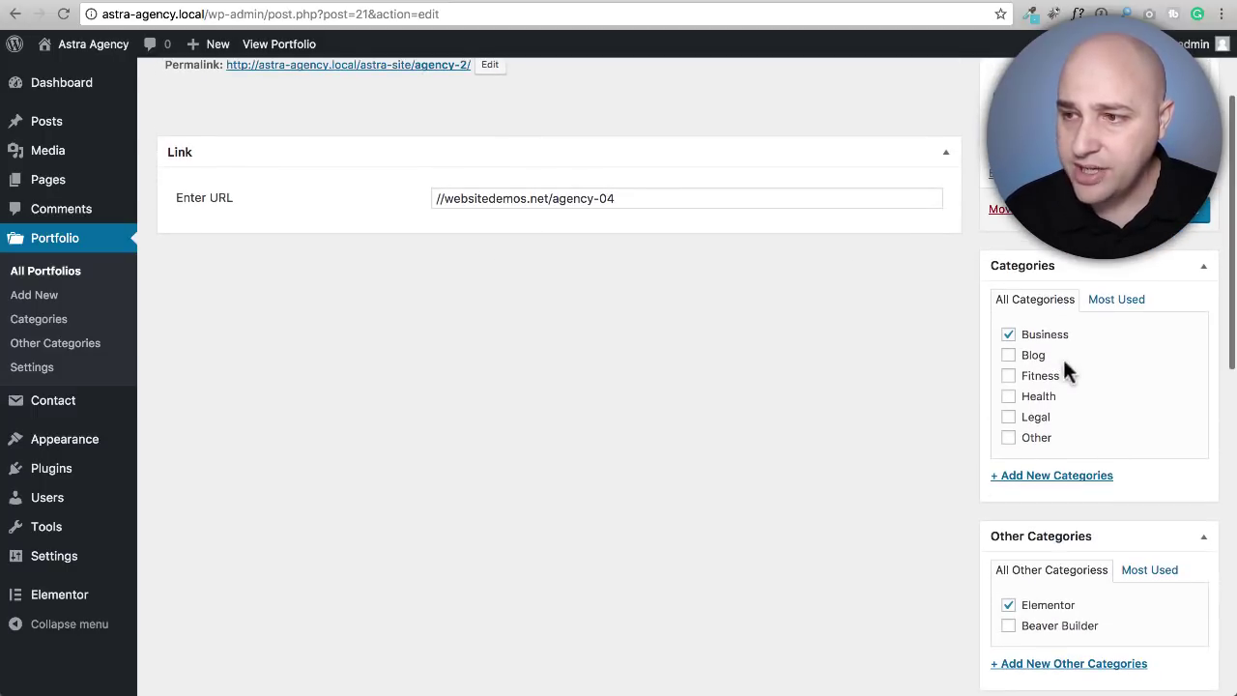
scroll(900, 359, down, 2)
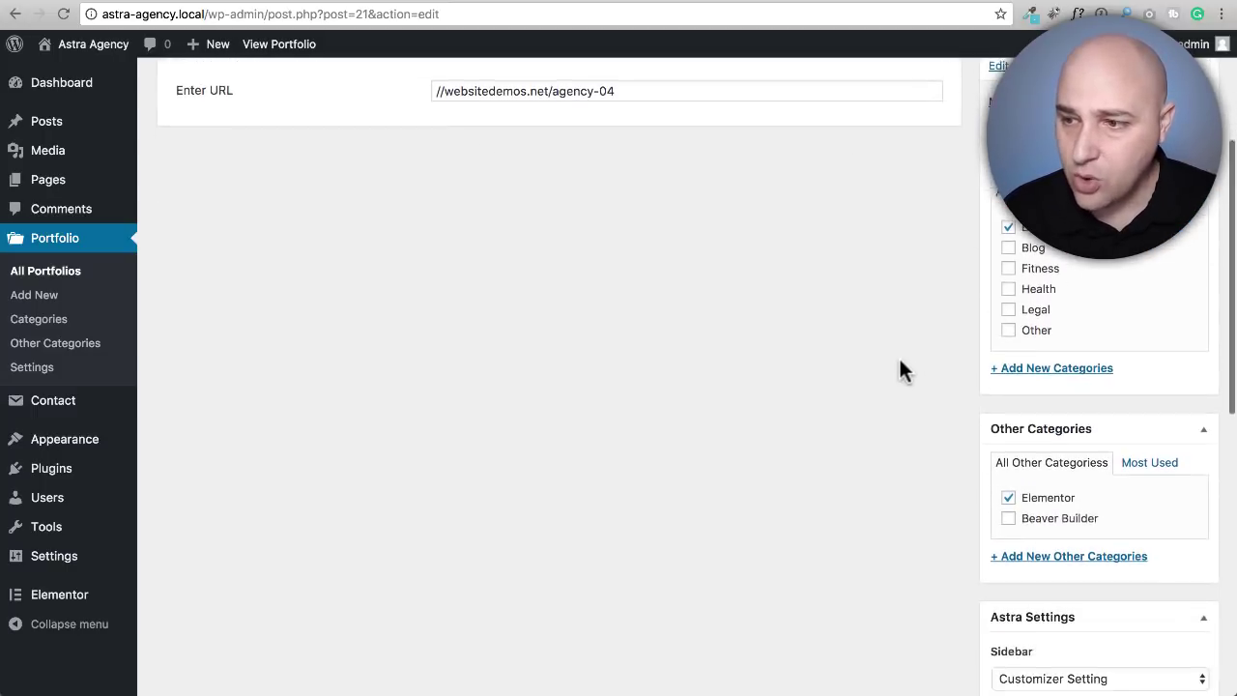
scroll(899, 370, down, 1)
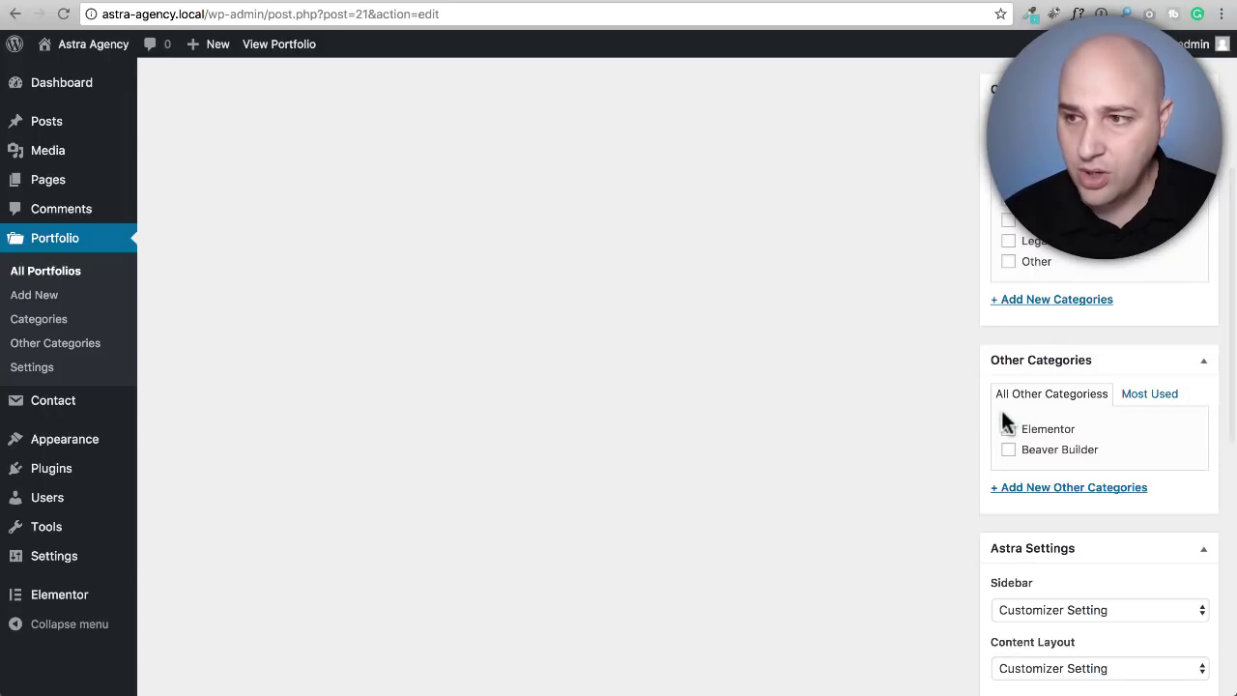
scroll(957, 429, down, 5)
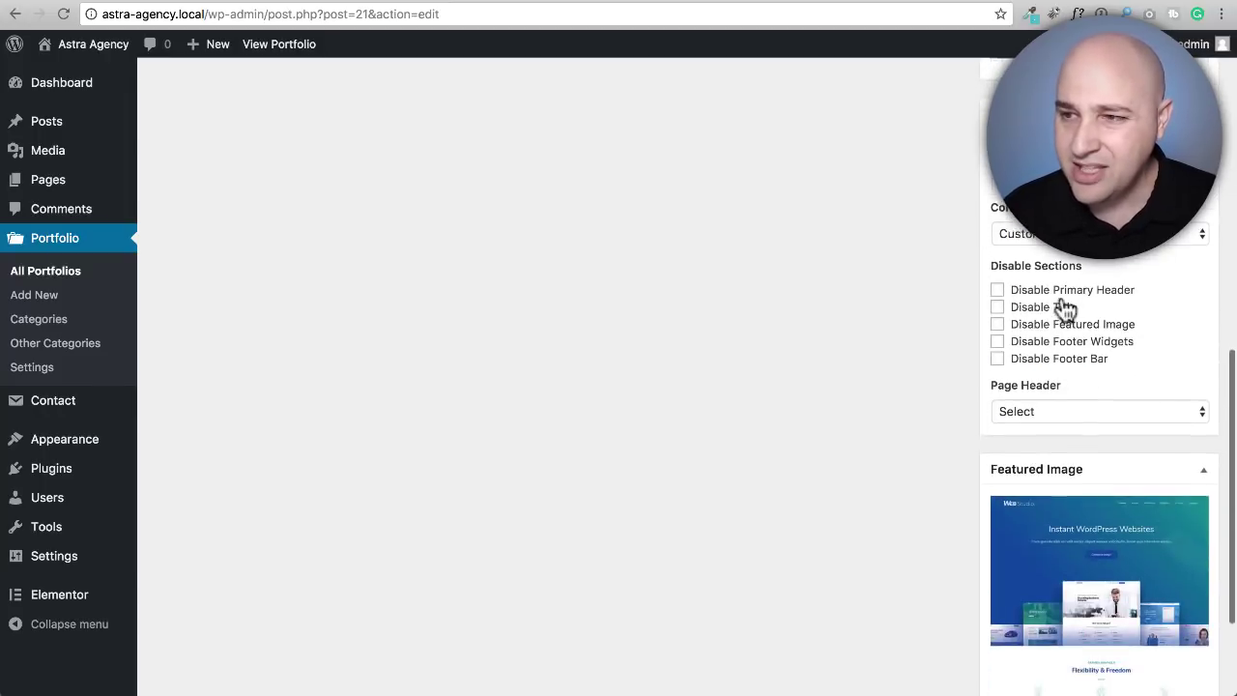
scroll(909, 329, down, 1)
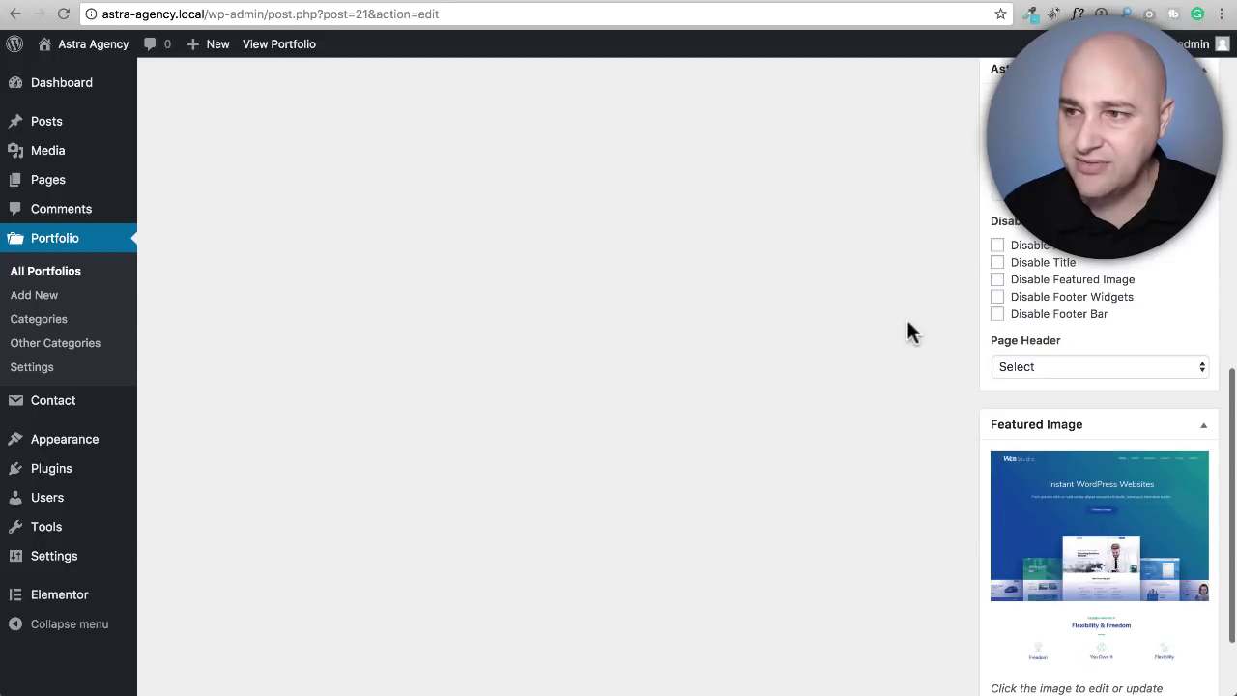
scroll(908, 323, down, 3)
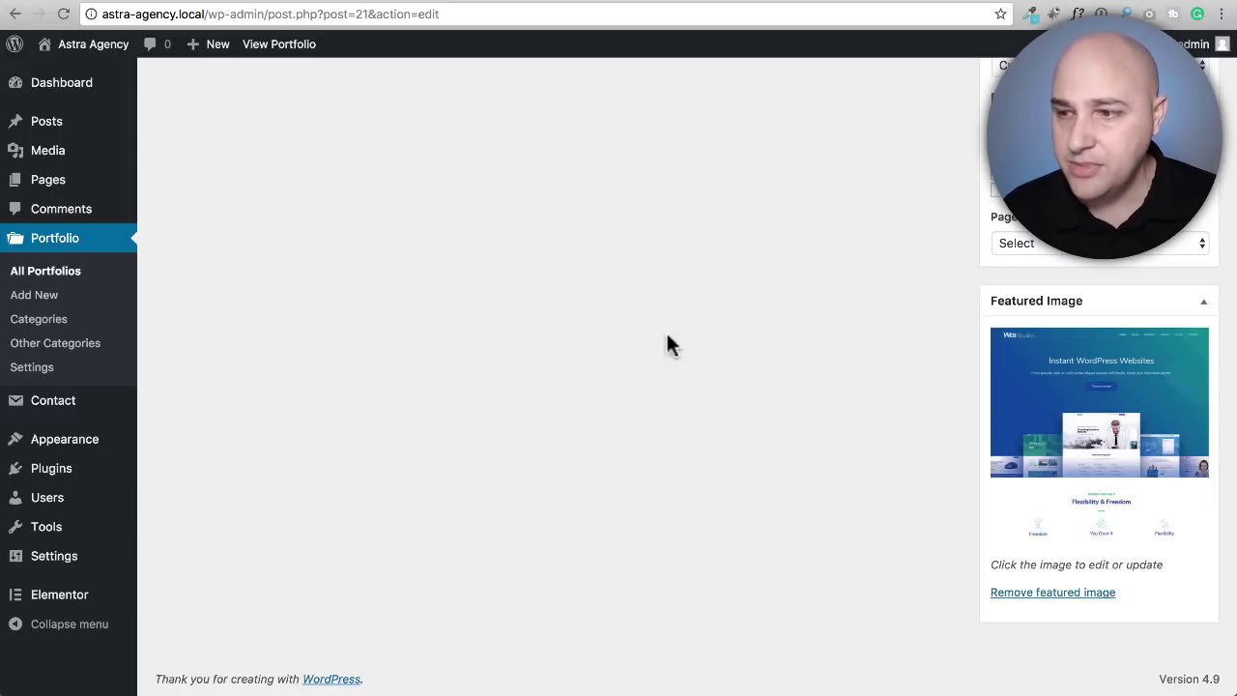
Step: Find the agency.jpg thumbnail in the media library and check its image dimensions in the attachment details
click(79, 164)
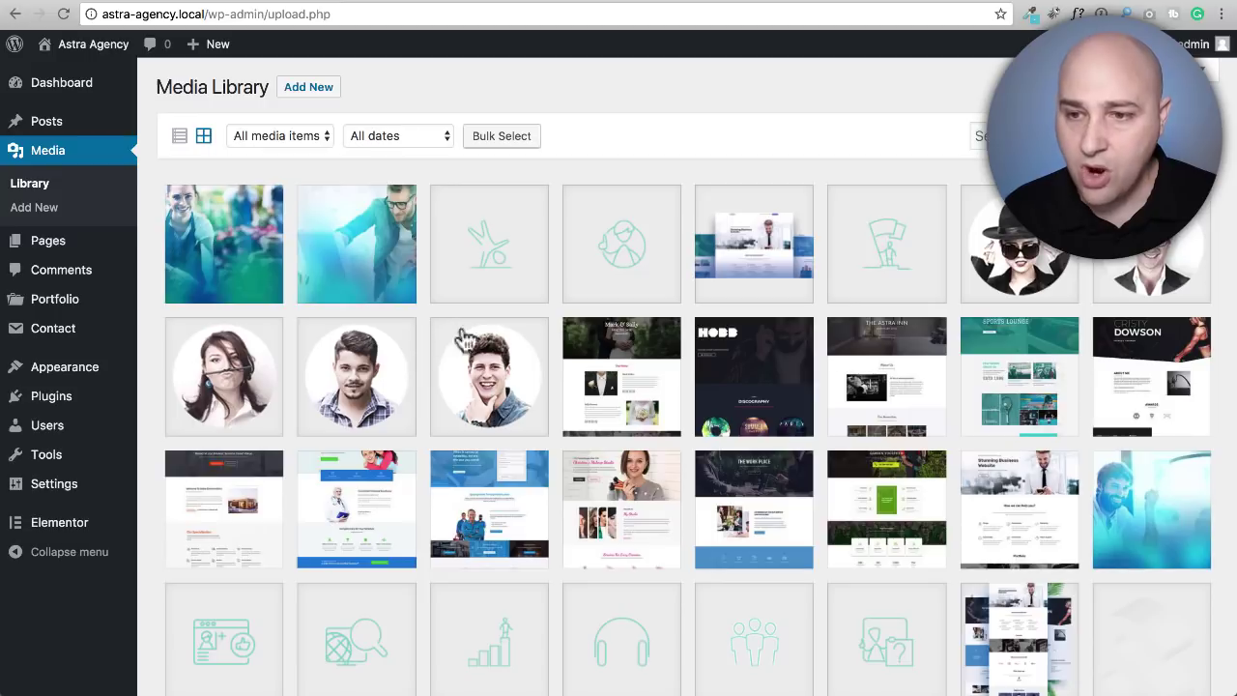
scroll(753, 379, down, 20)
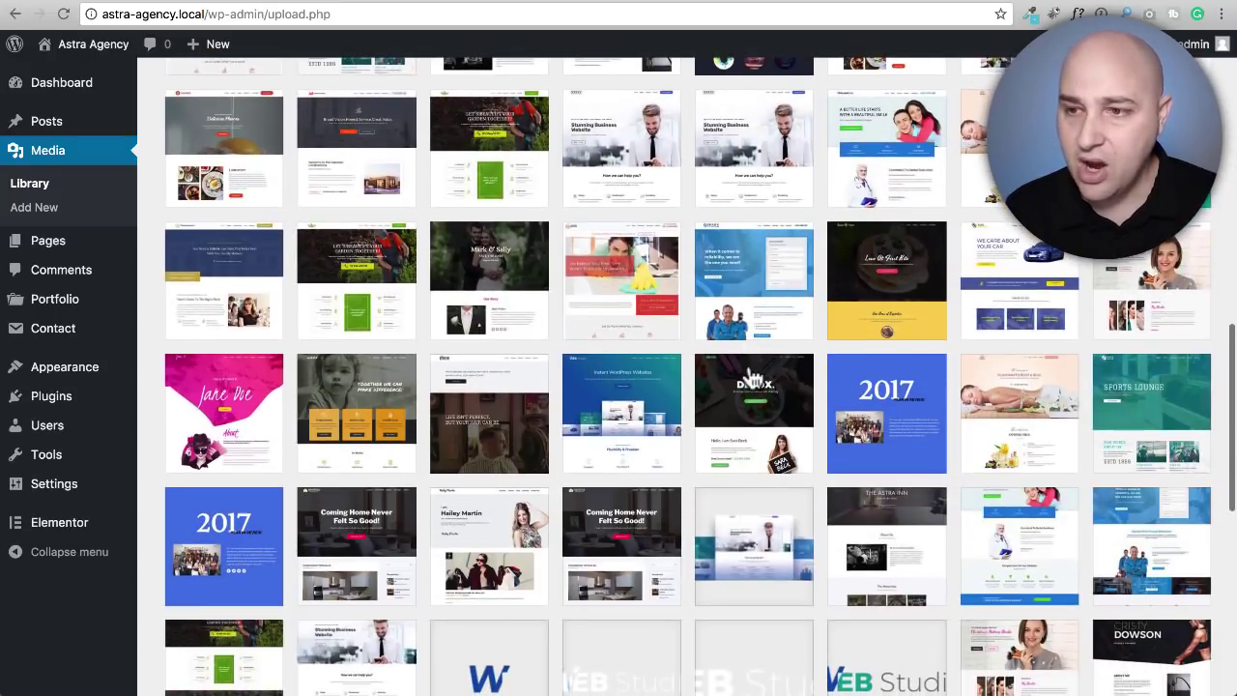
click(625, 427)
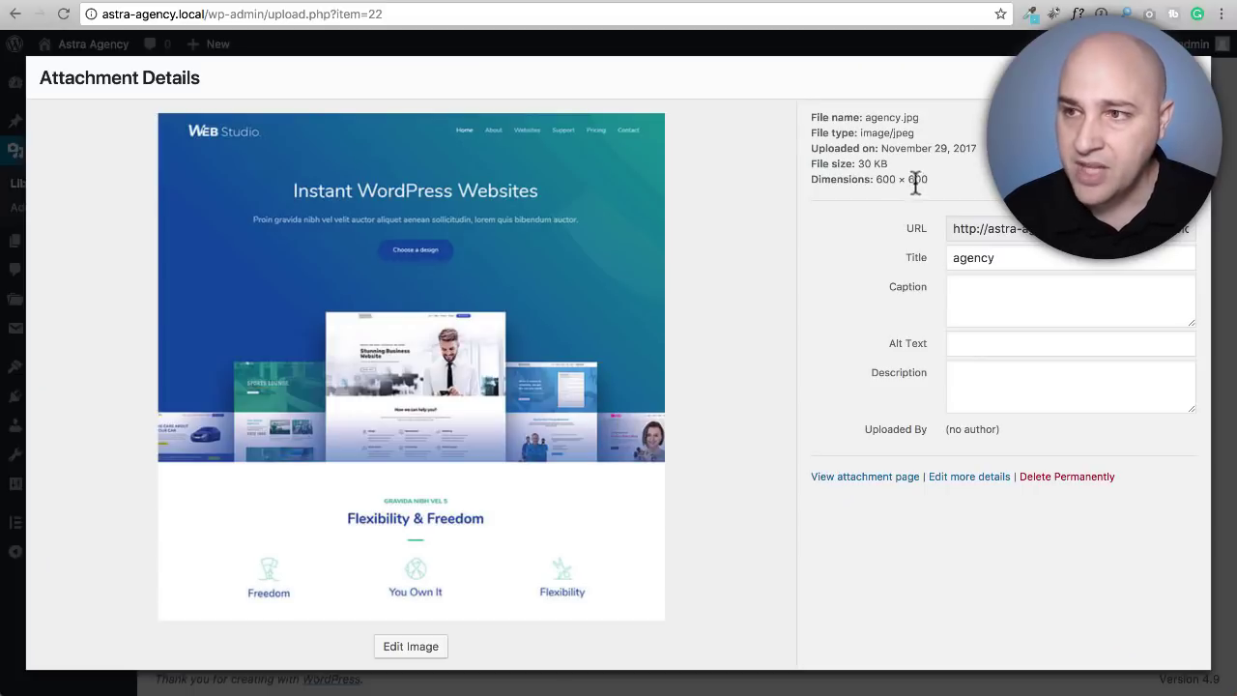
drag(932, 180, 862, 181)
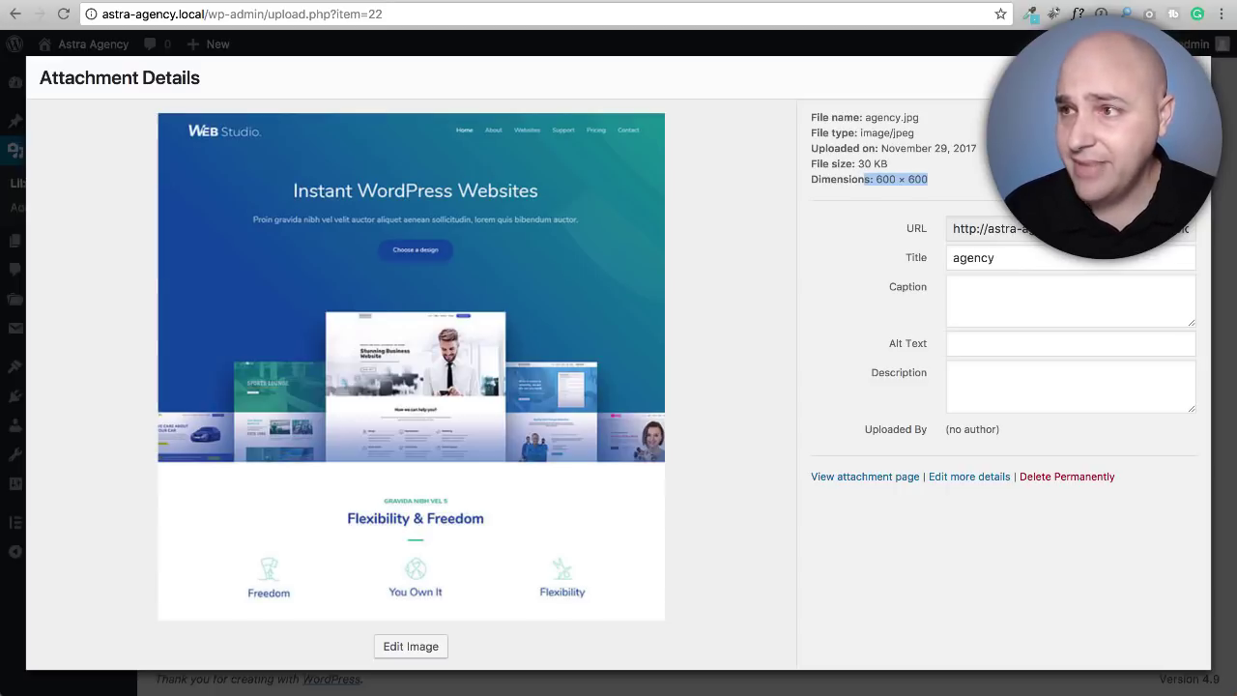
click(1189, 78)
scroll(428, 335, up, 10)
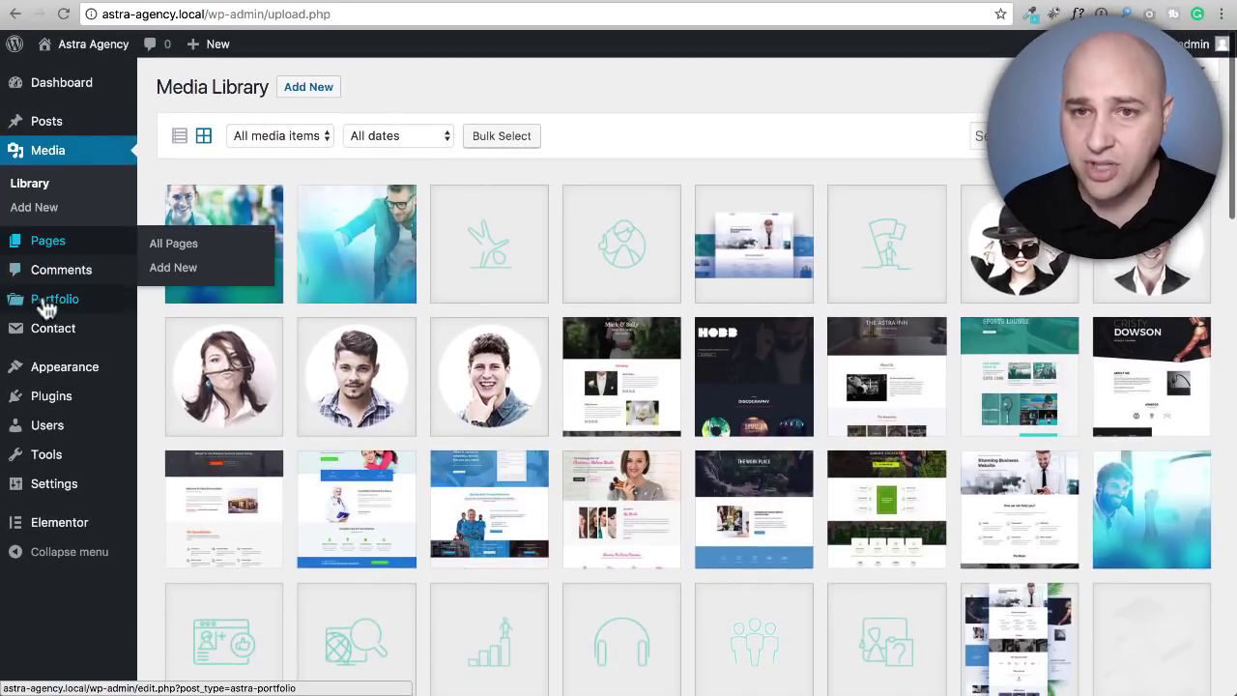
mouse_move(71, 307)
click(201, 328)
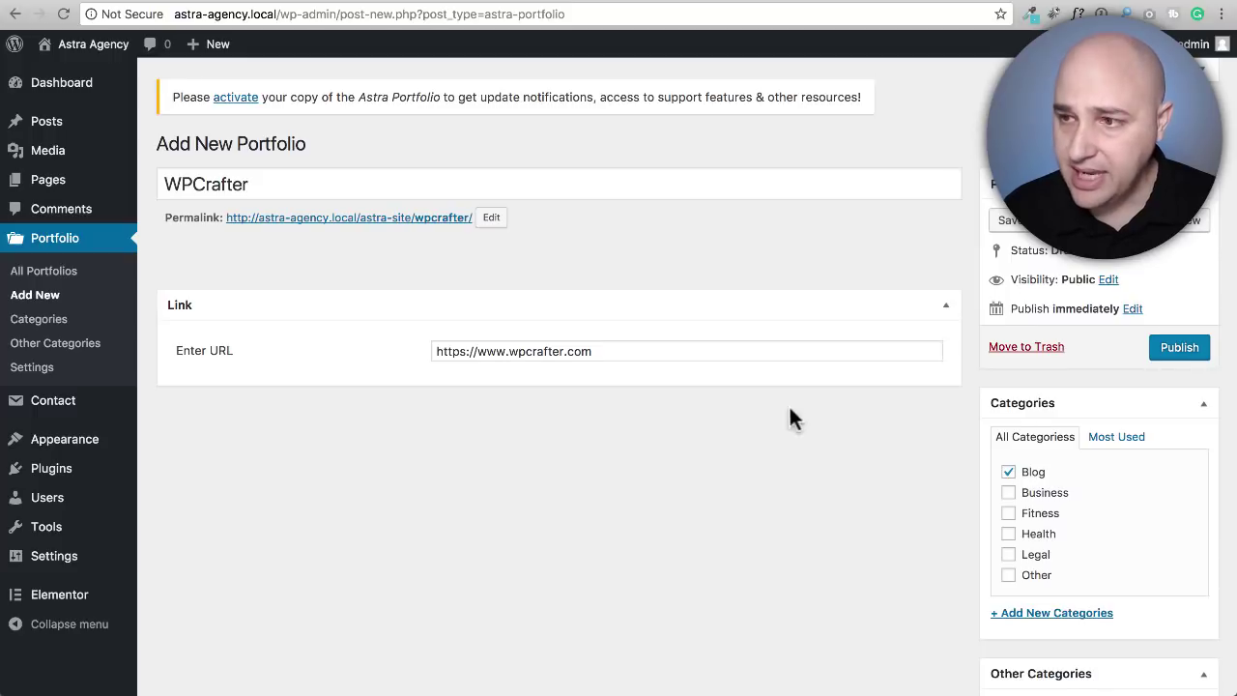
scroll(822, 406, down, 3)
click(1008, 301)
scroll(881, 333, down, 4)
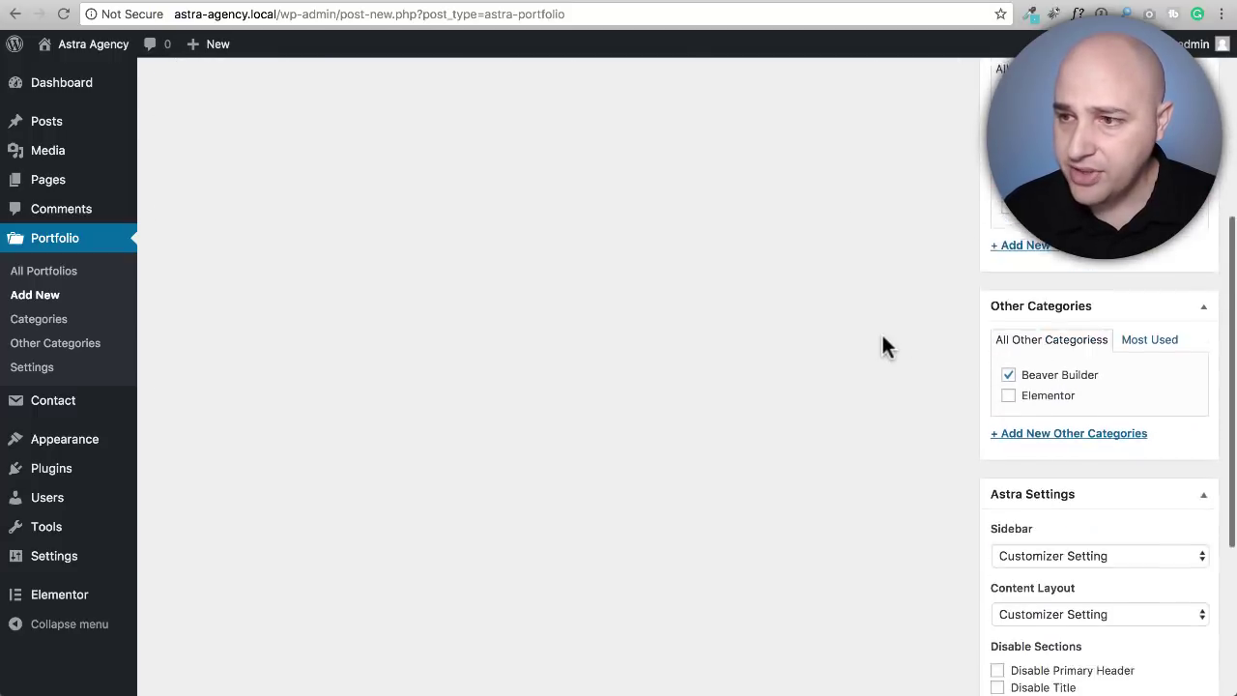
scroll(881, 337, down, 2)
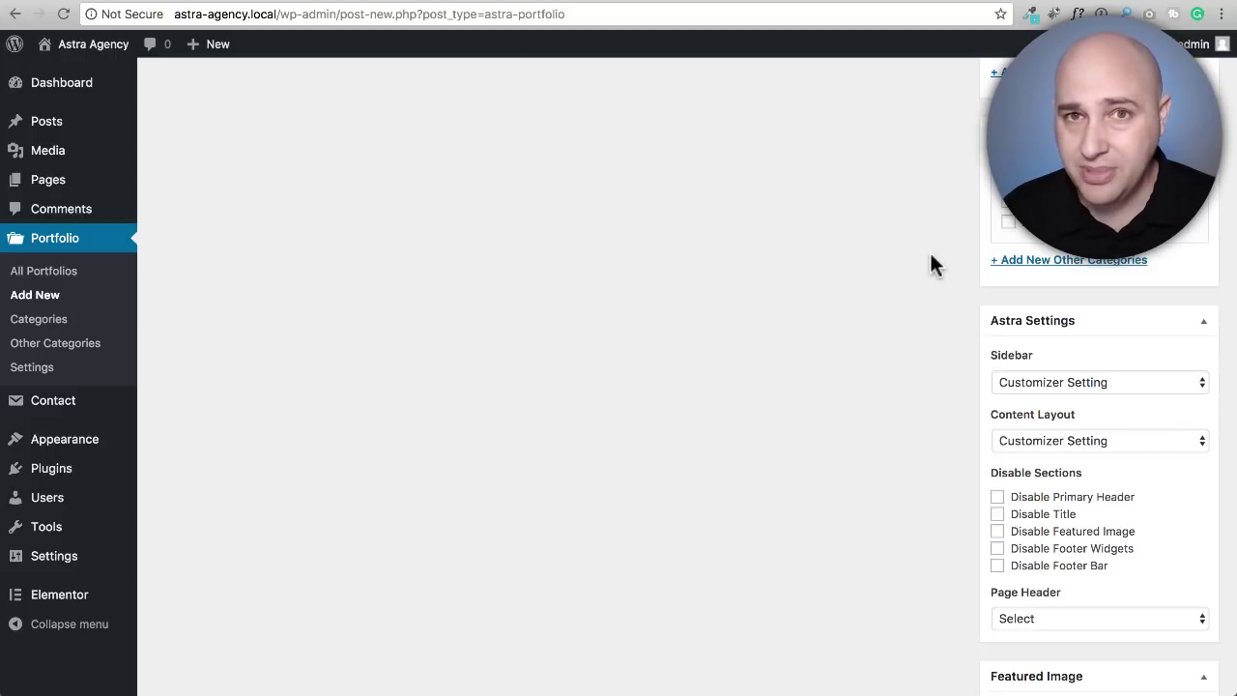
scroll(931, 263, down, 3)
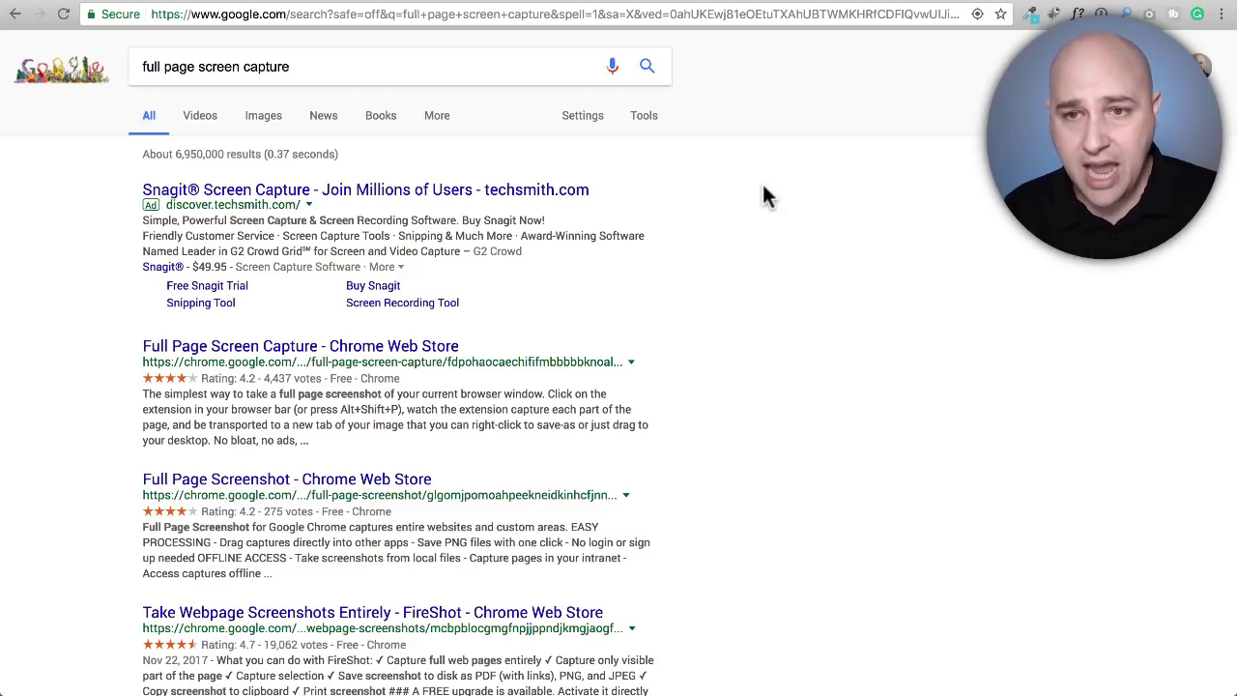
Step: View the Full Page Screen Capture extension's store page, and use the extension to capture and download the wpcrafter.com homepage
click(243, 354)
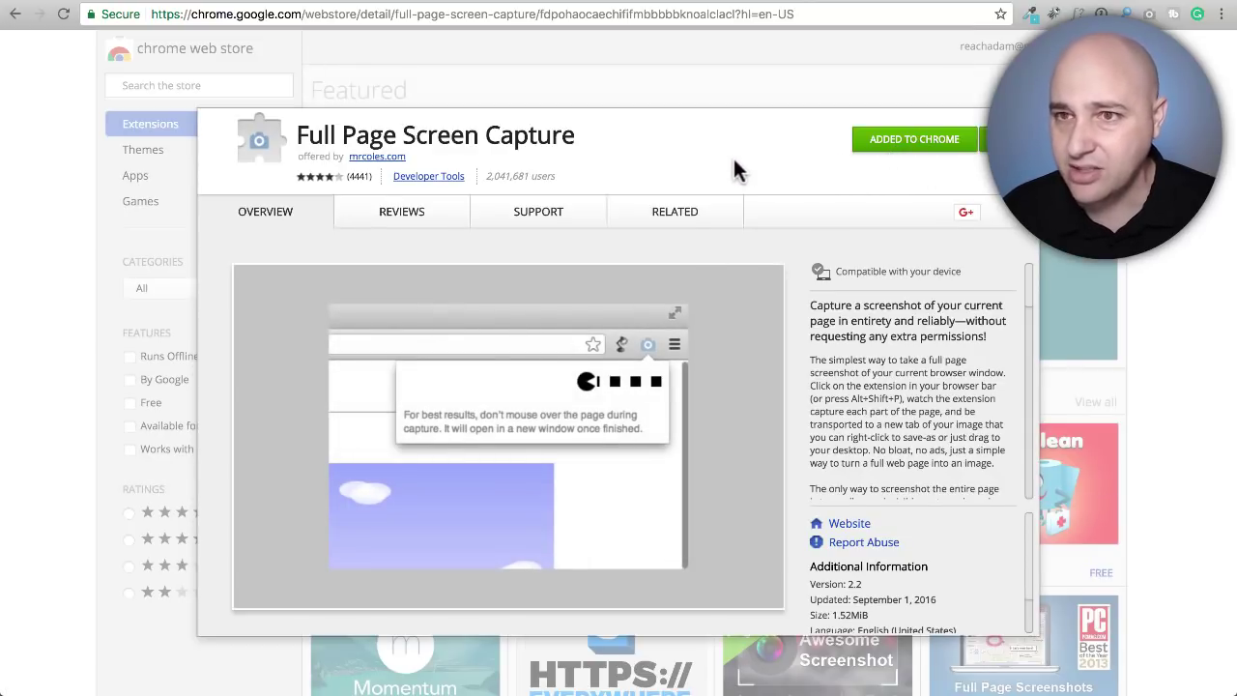
click(1024, 124)
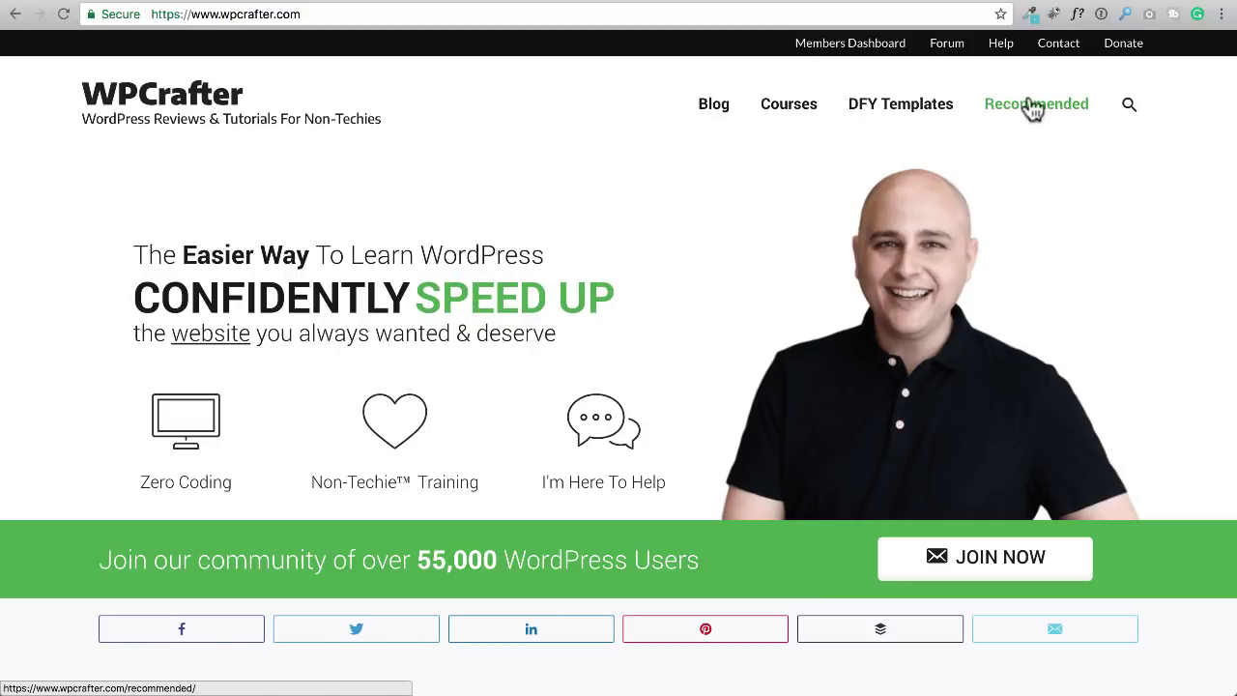
click(1149, 16)
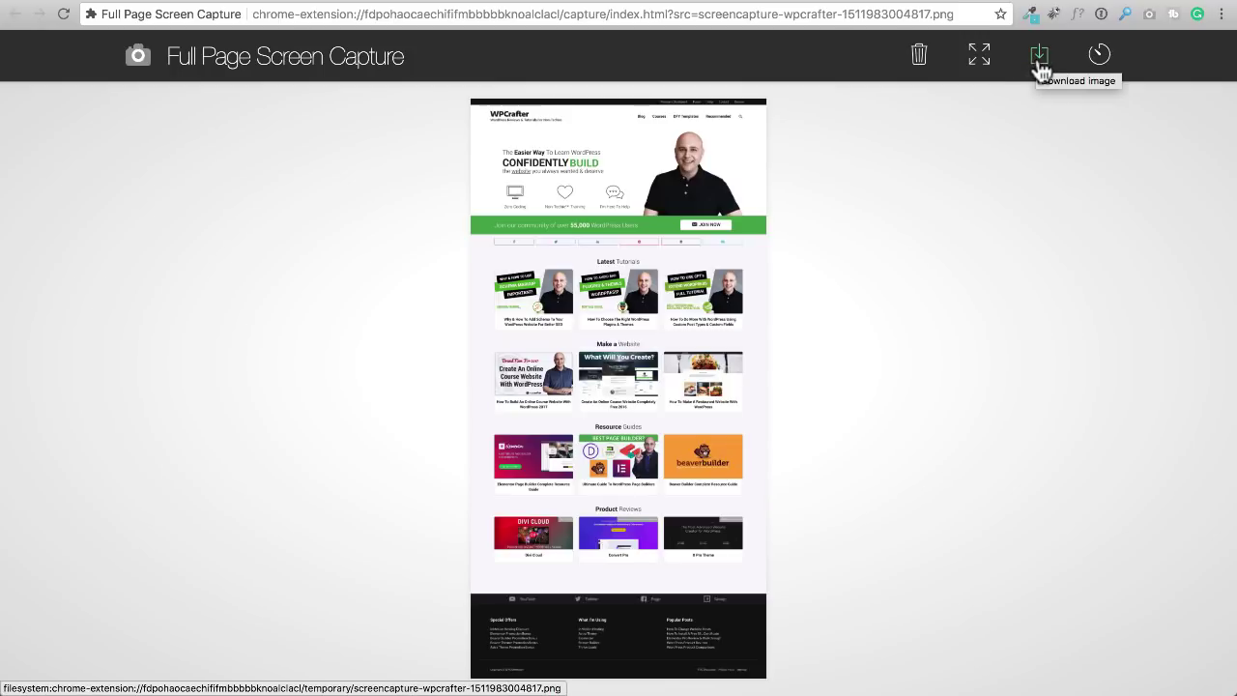
click(1040, 63)
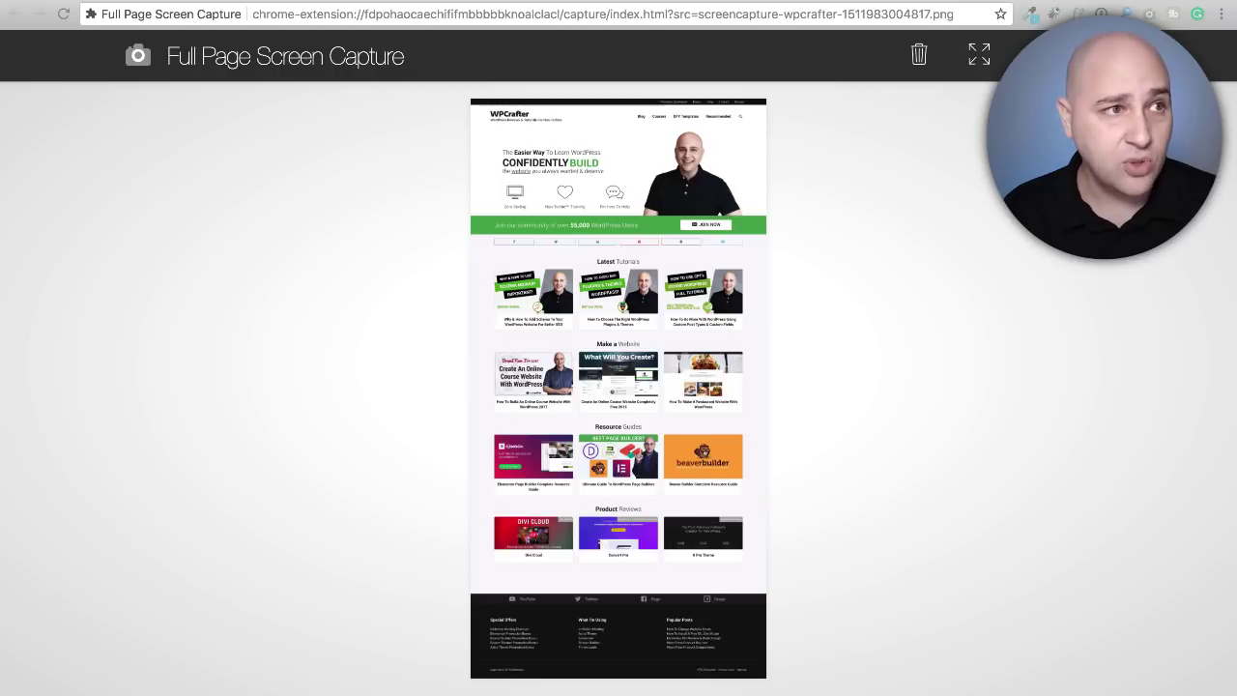
Step: Open the downloaded WPCrafter screenshot in Preview and scale it proportionally to a width of 600 pixels
drag(5, 314, 323, 136)
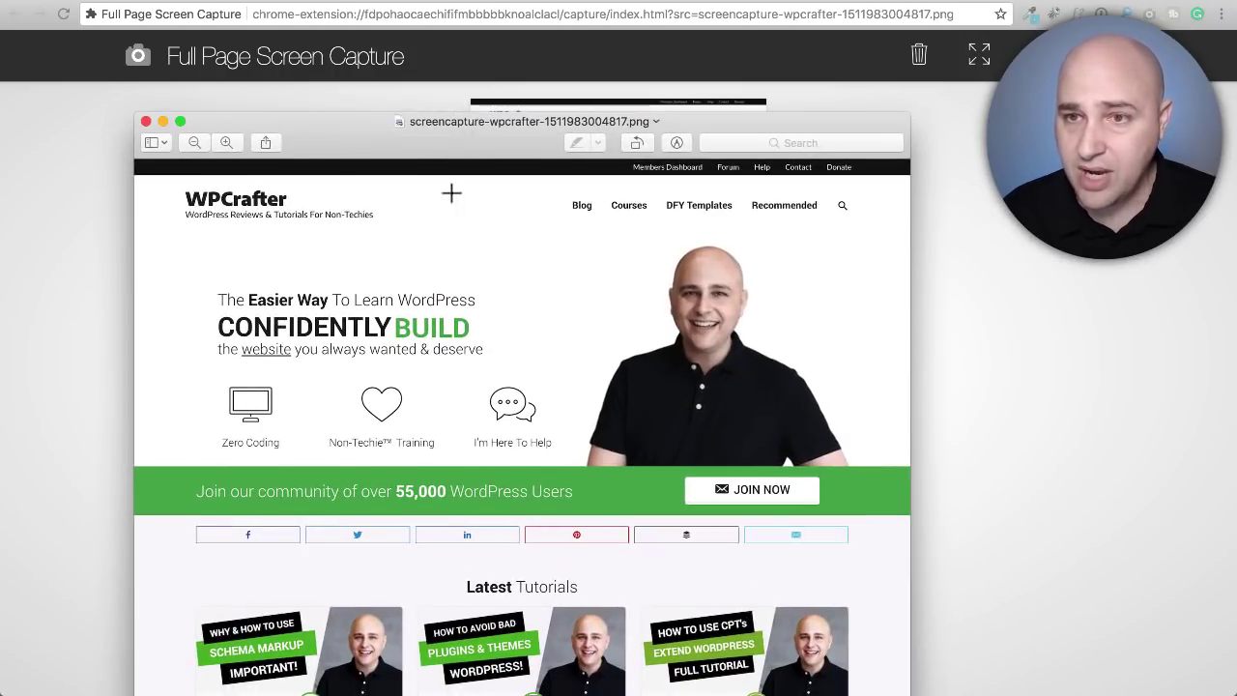
drag(375, 131, 398, 68)
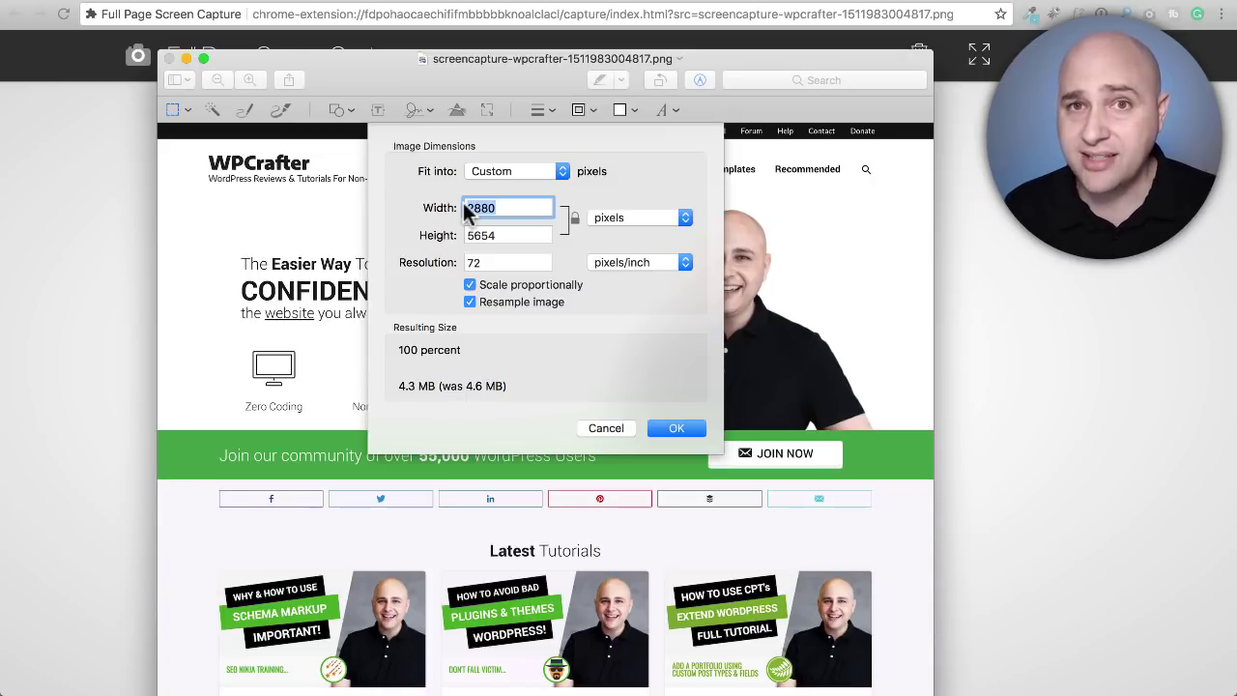
text(600)
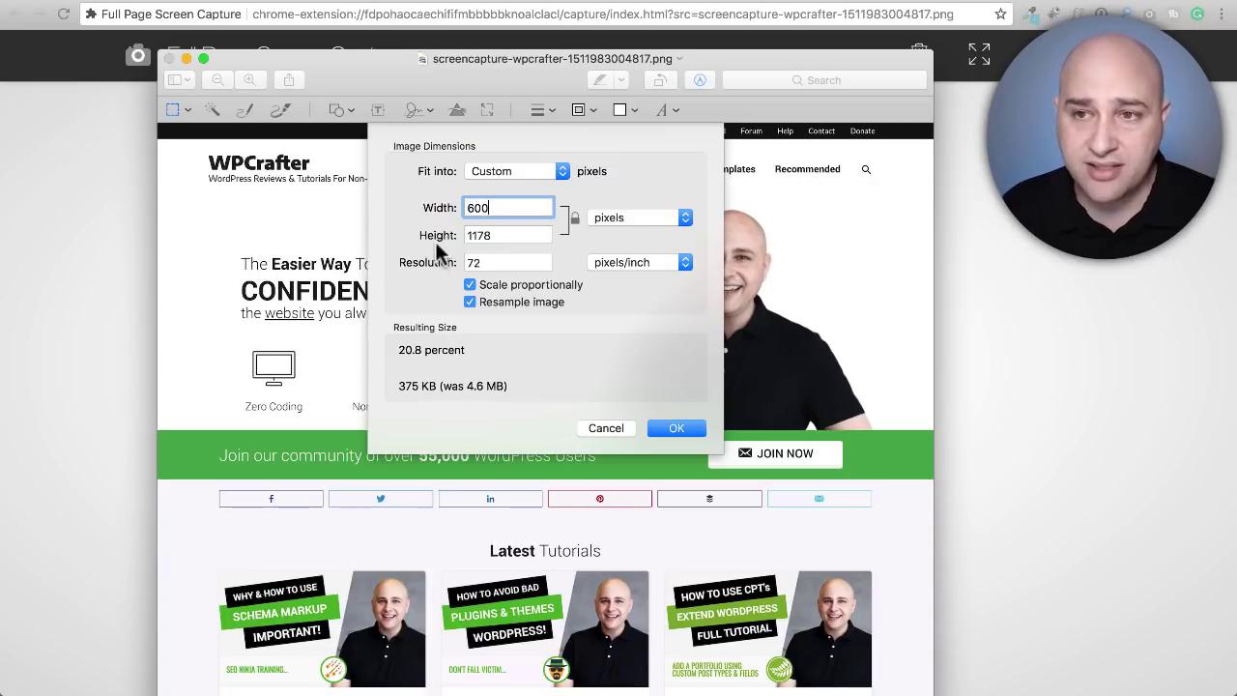
click(676, 428)
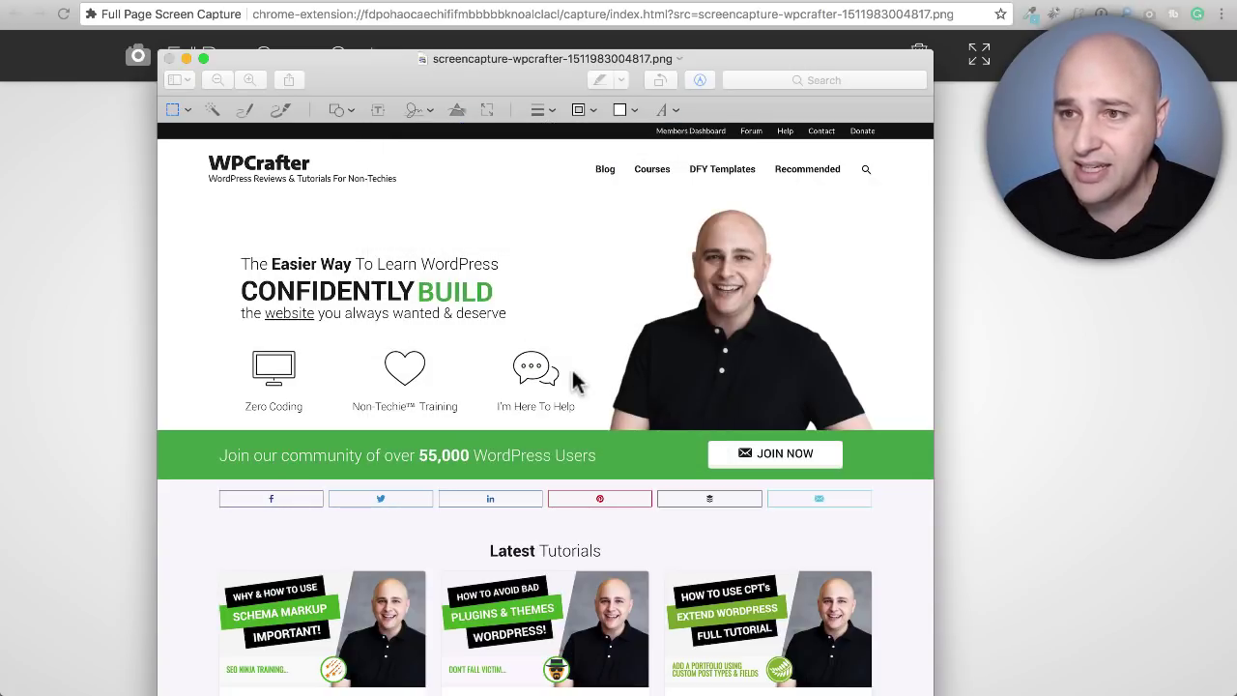
key(super+q)
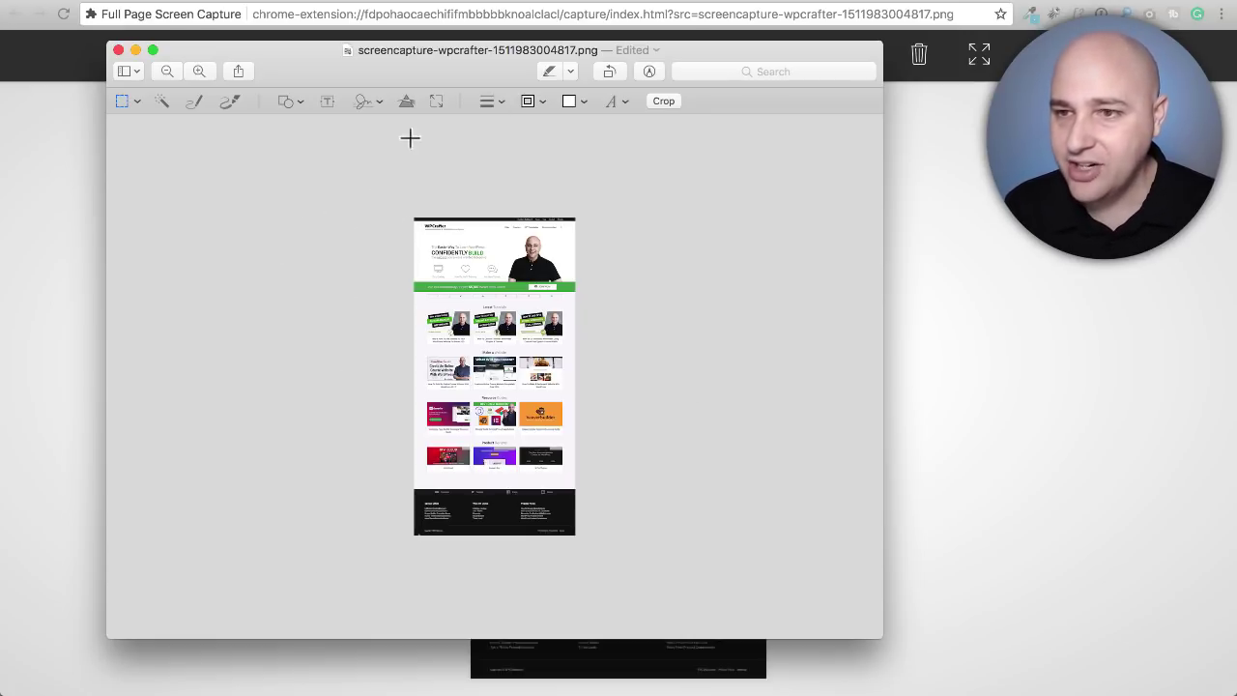
Step: Crop the WPCrafter screenshot to its uppermost 600 × 600 pixels, check the resulting dimensions, and close the image
click(197, 70)
click(198, 70)
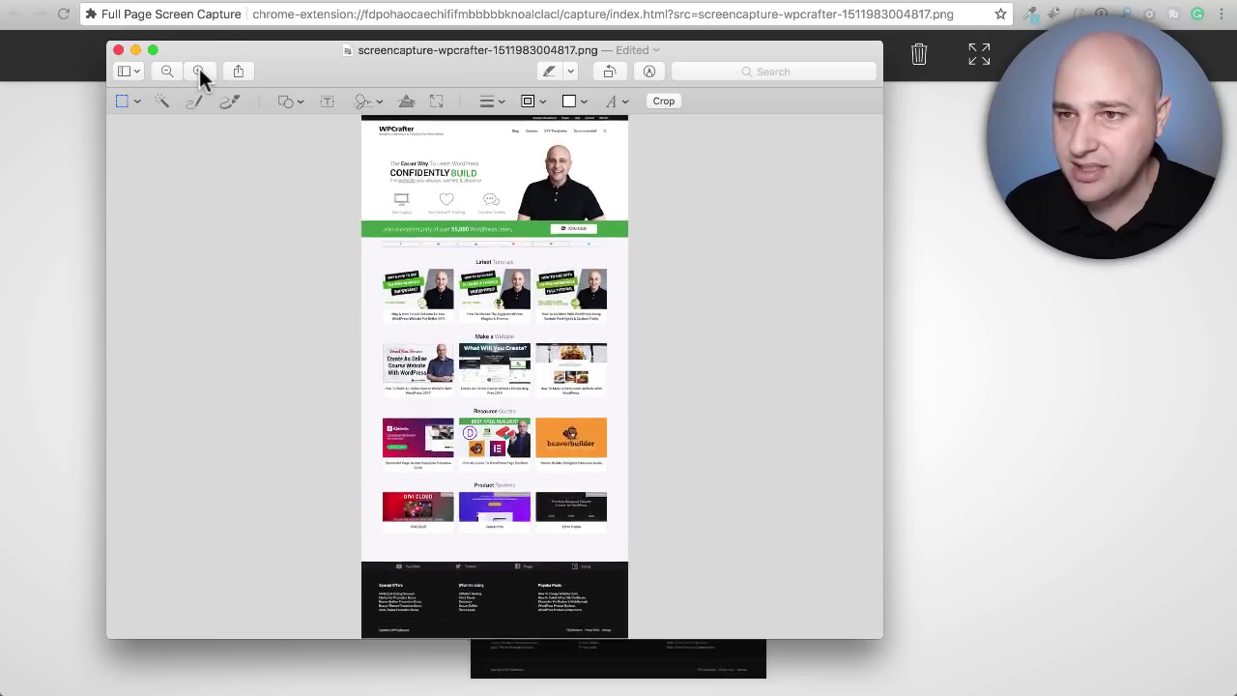
click(199, 68)
scroll(236, 365, up, 2)
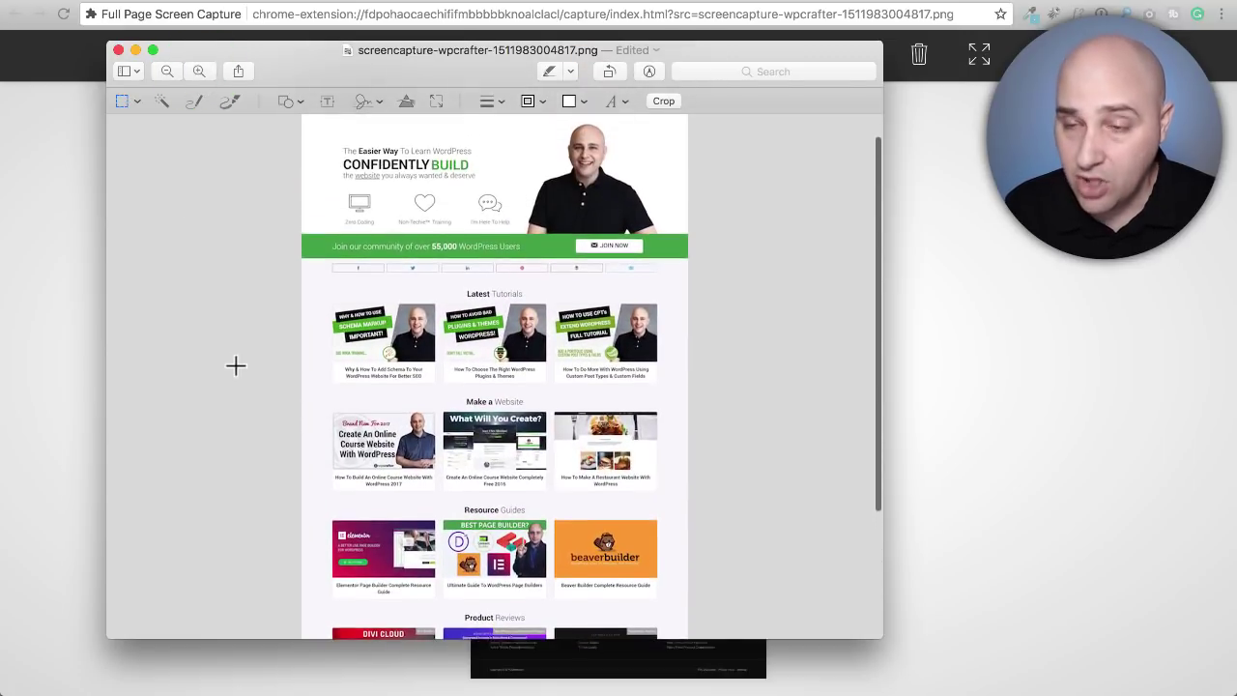
scroll(236, 365, up, 2)
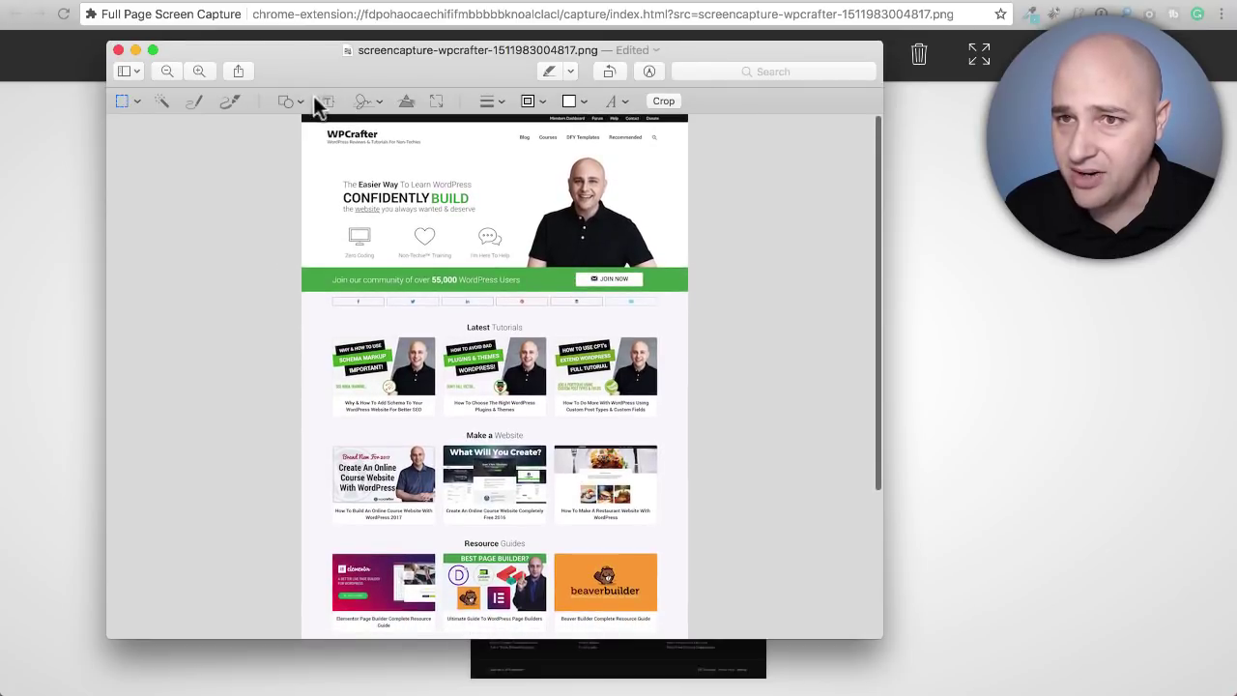
drag(291, 117, 756, 375)
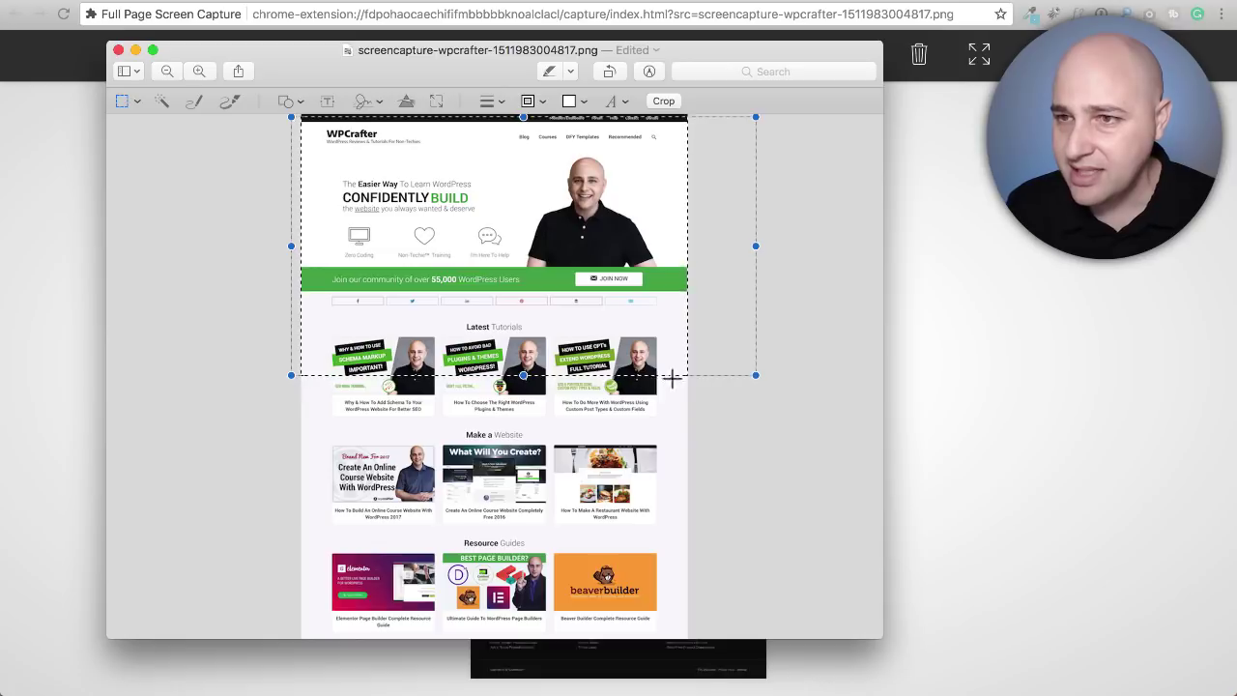
drag(523, 375, 528, 502)
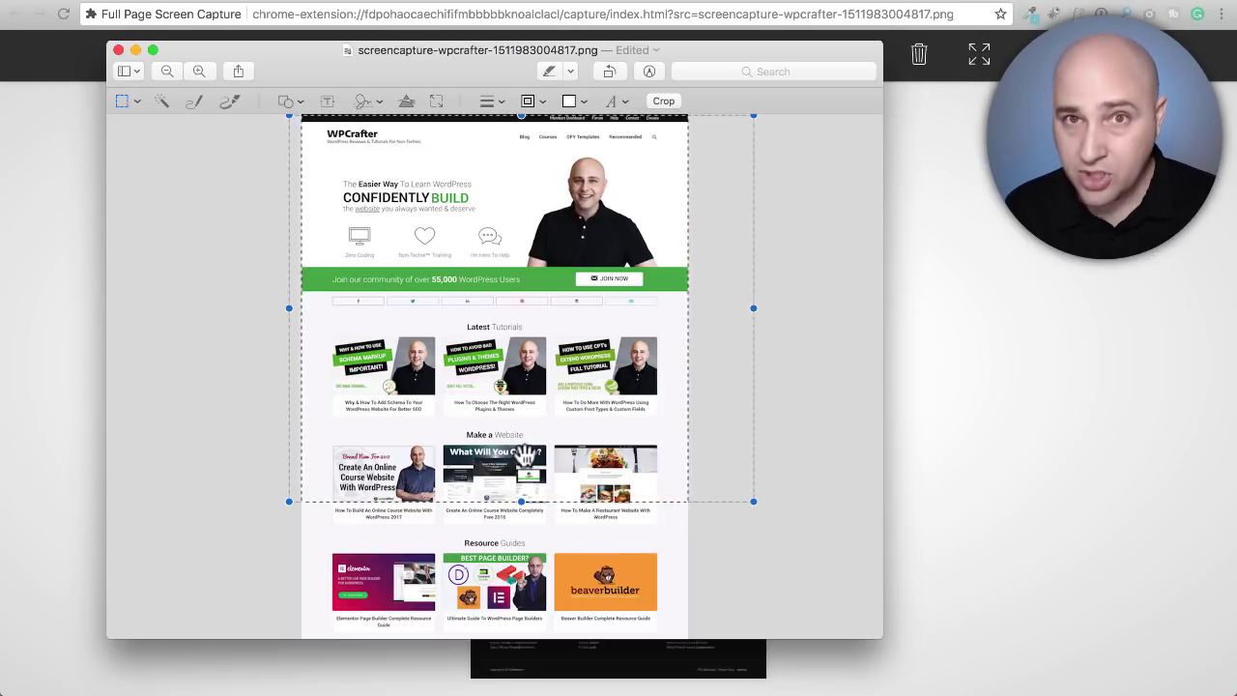
key(super+k)
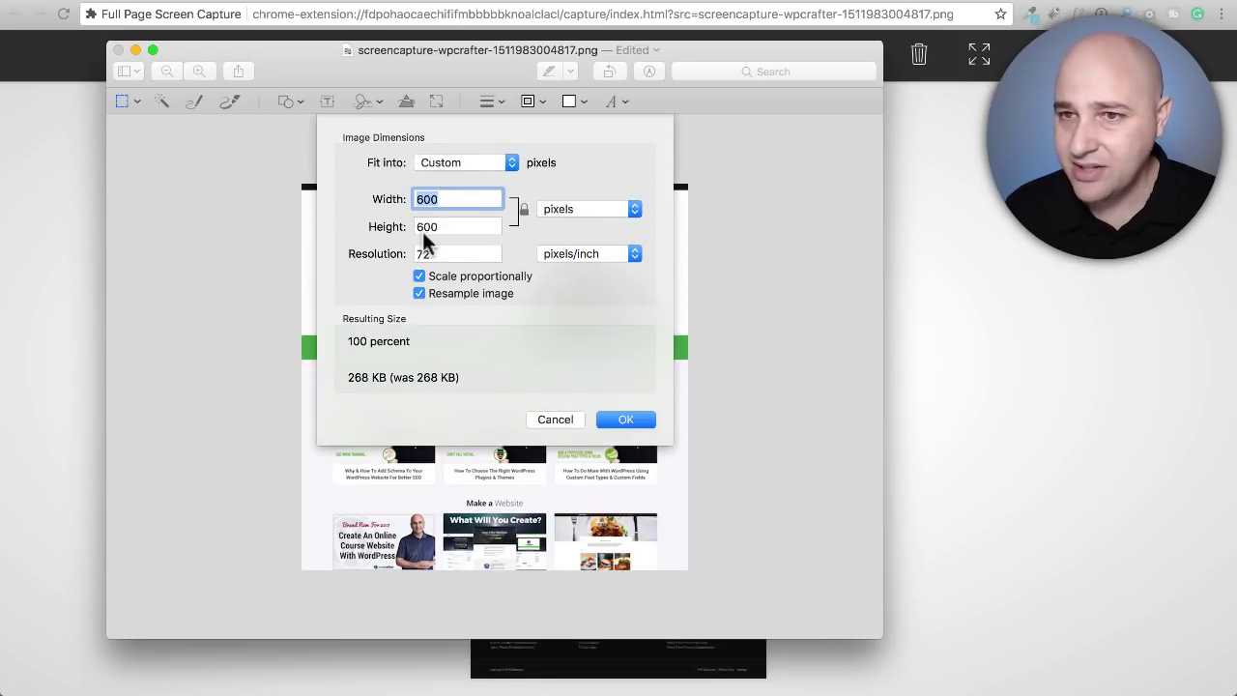
click(554, 419)
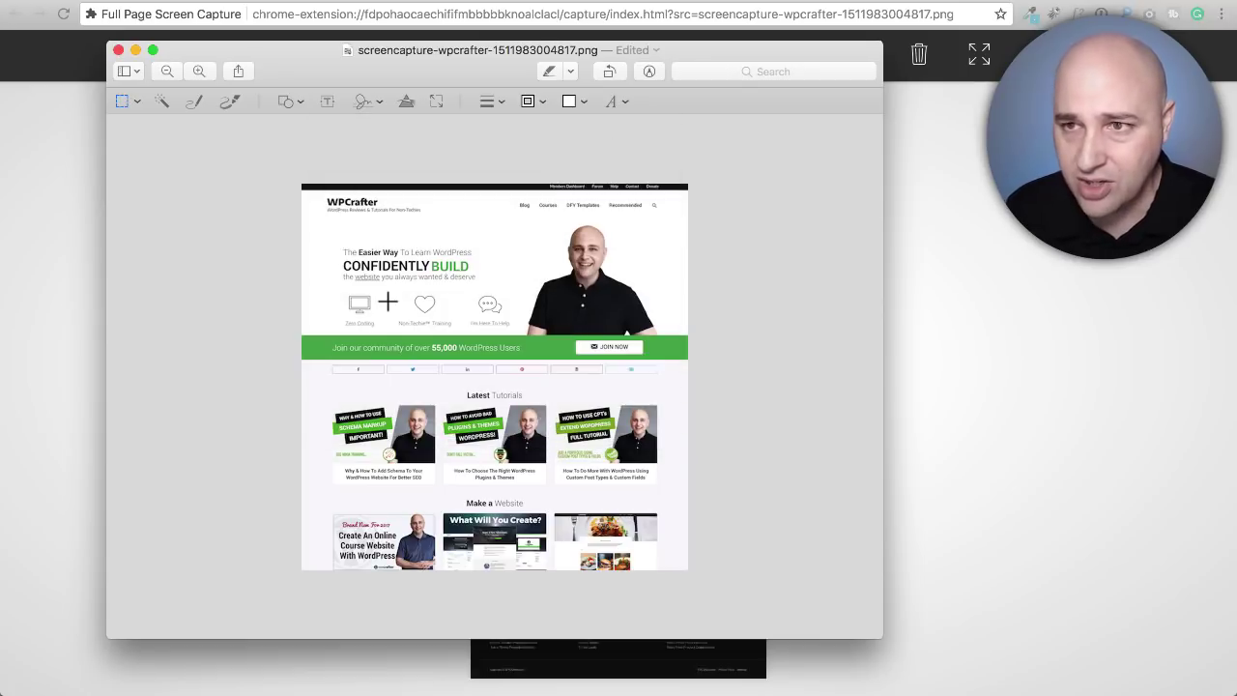
click(118, 50)
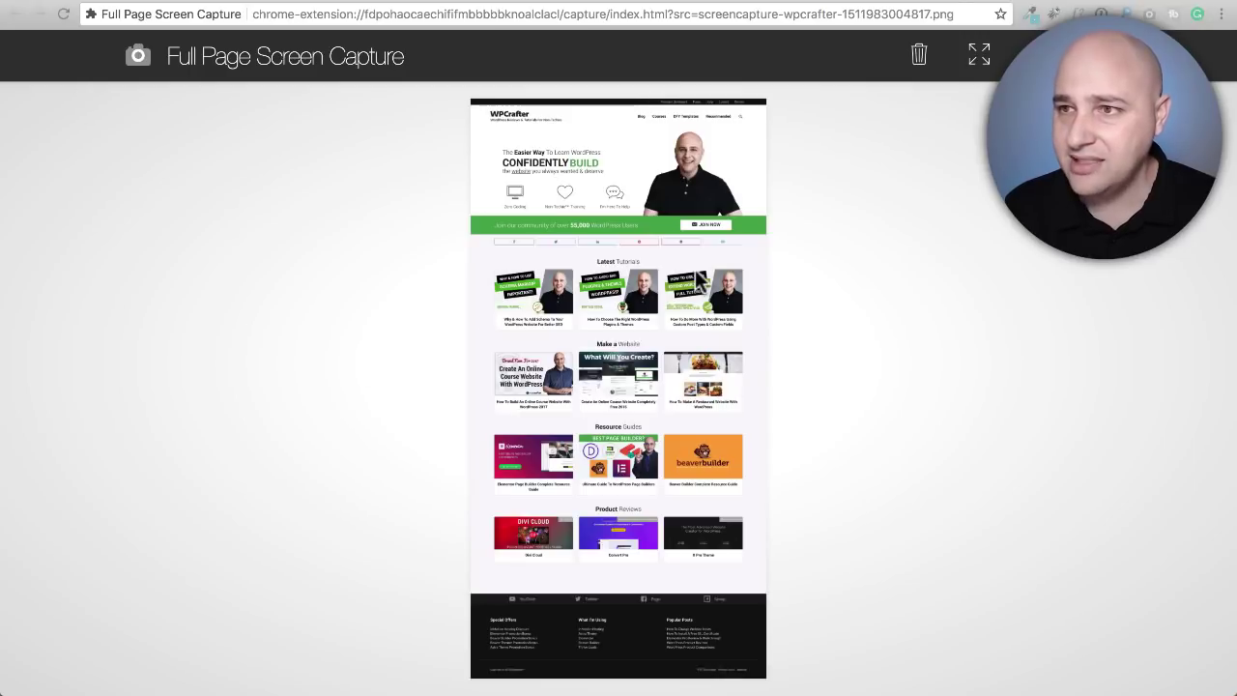
Step: Upload screencapture-wpcrafter-1511983004817.png as the featured image of the WPCrafter portfolio item and publish the item
click(536, 1)
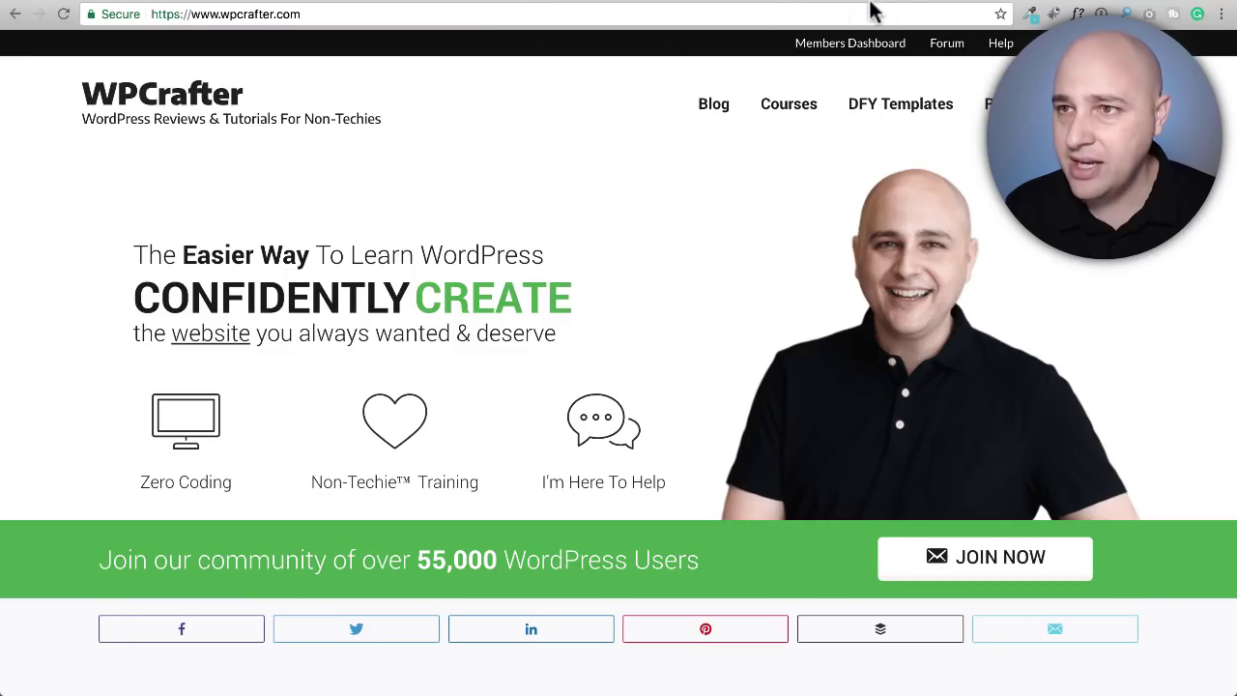
click(827, 4)
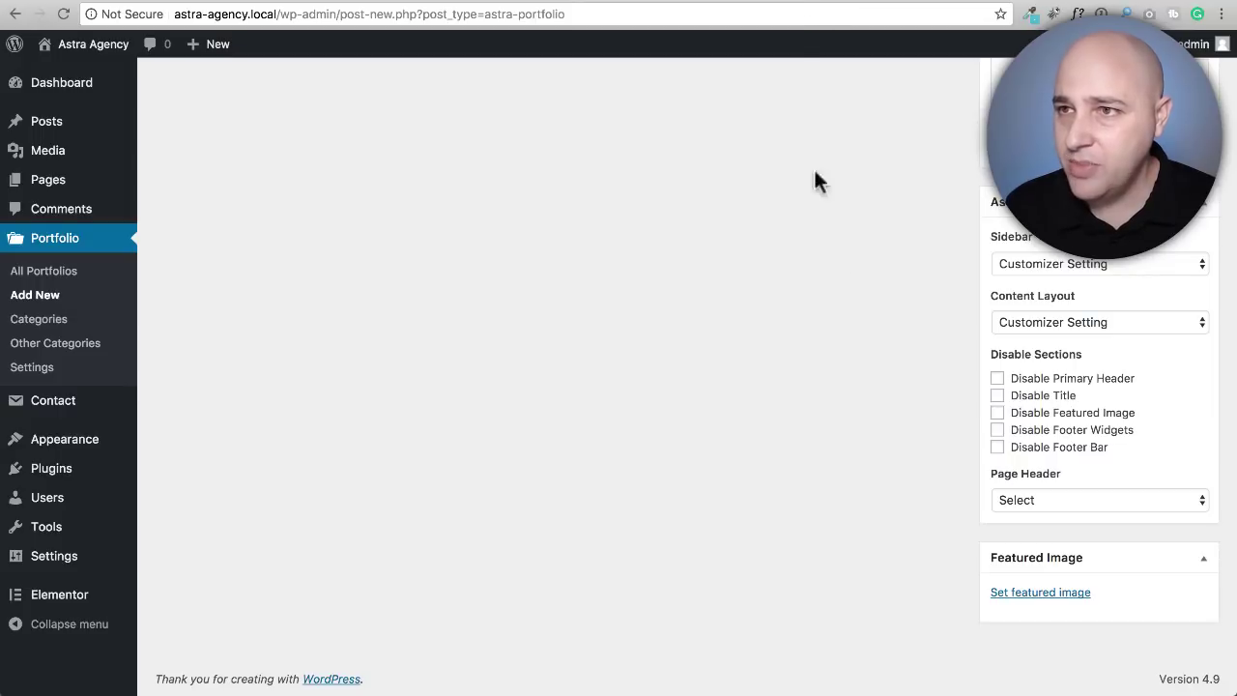
click(1030, 592)
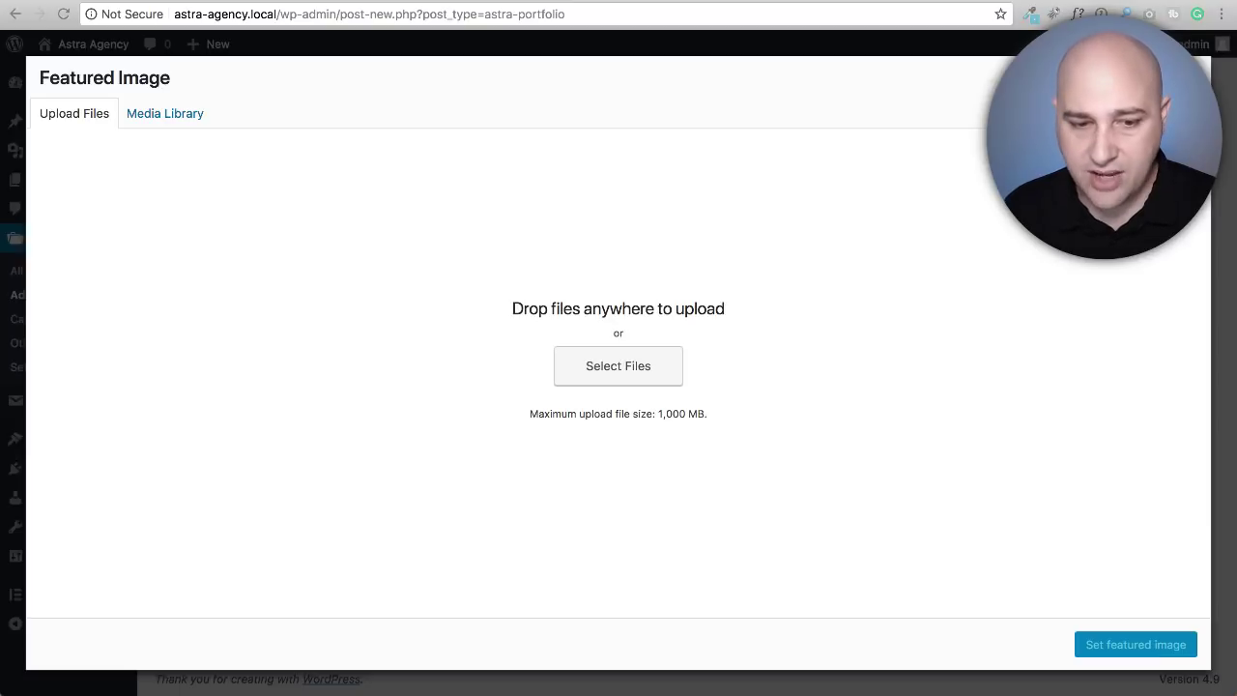
drag(1236, 291, 621, 282)
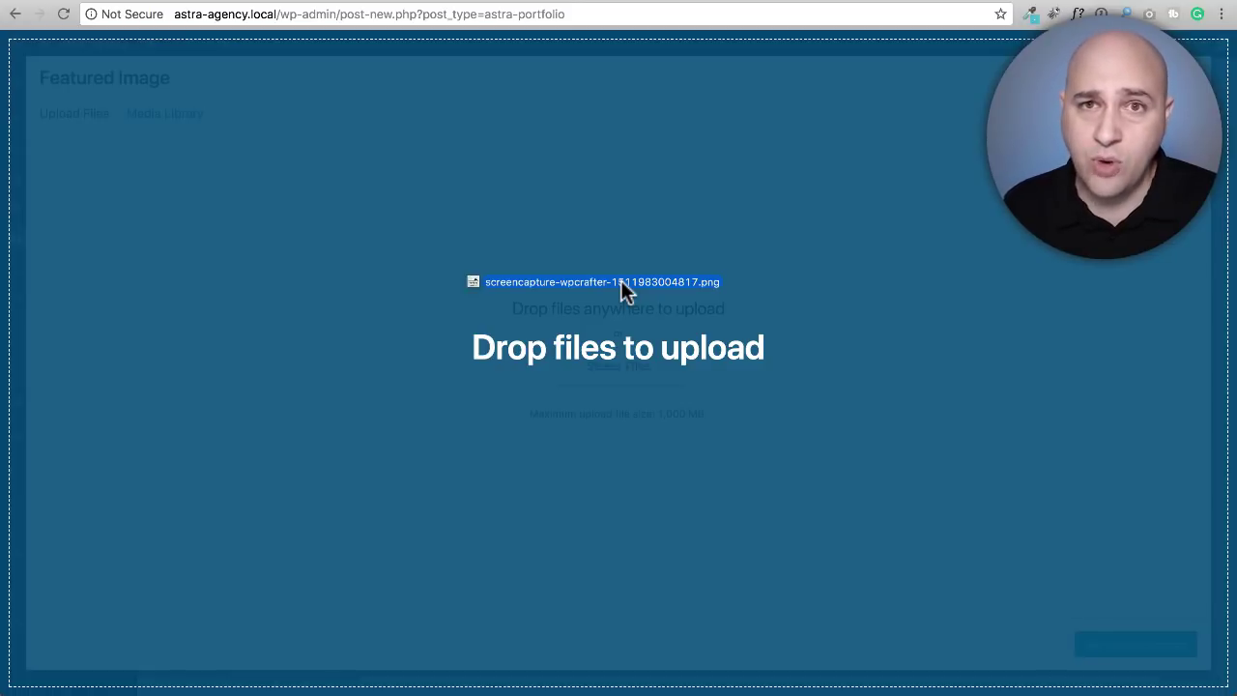
drag(622, 282, 619, 288)
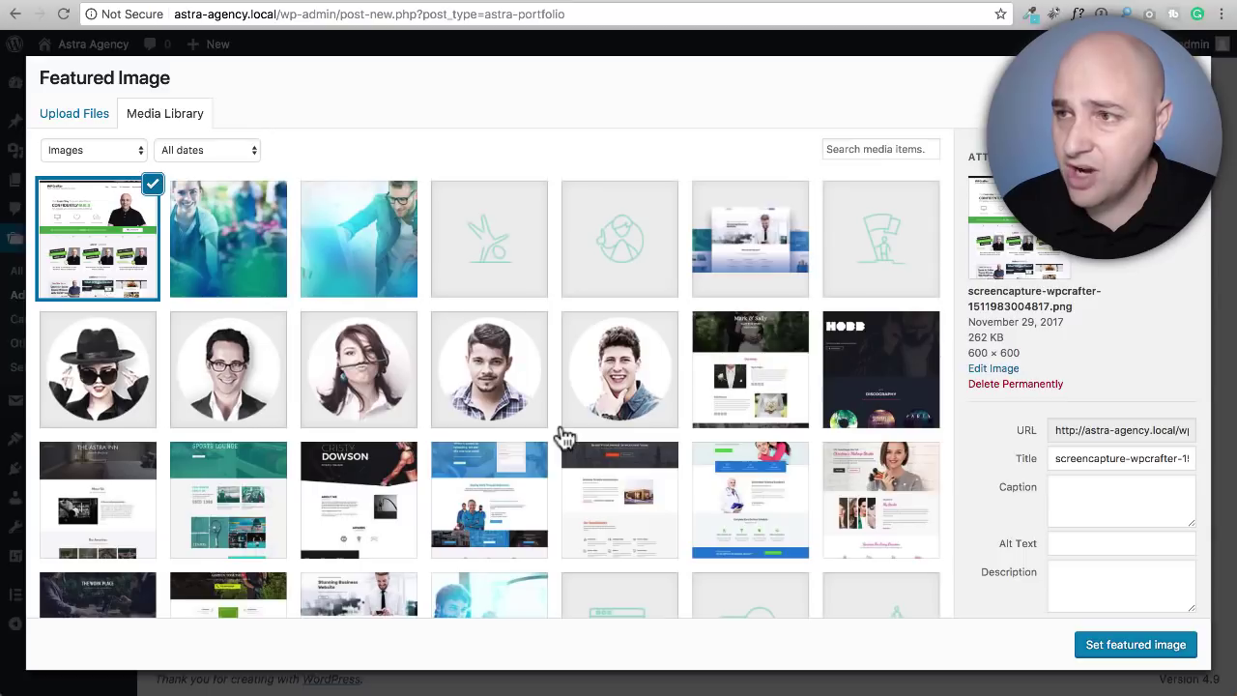
click(1127, 644)
scroll(897, 526, down, 5)
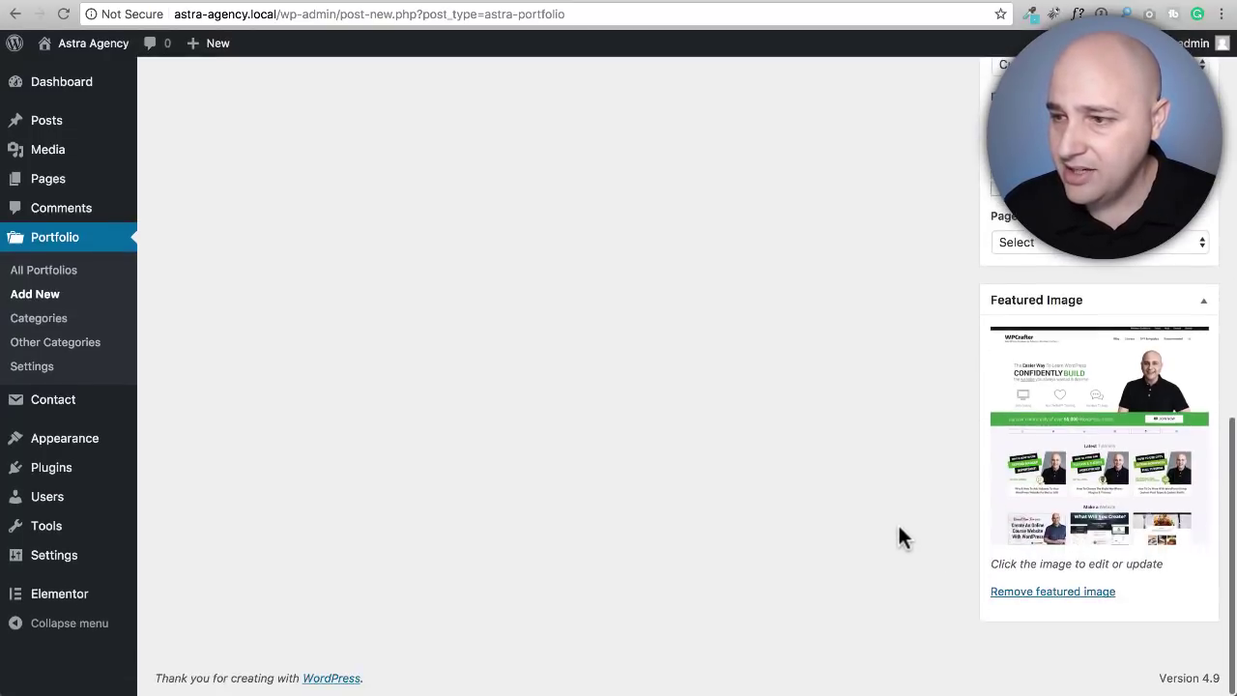
scroll(898, 538, up, 10)
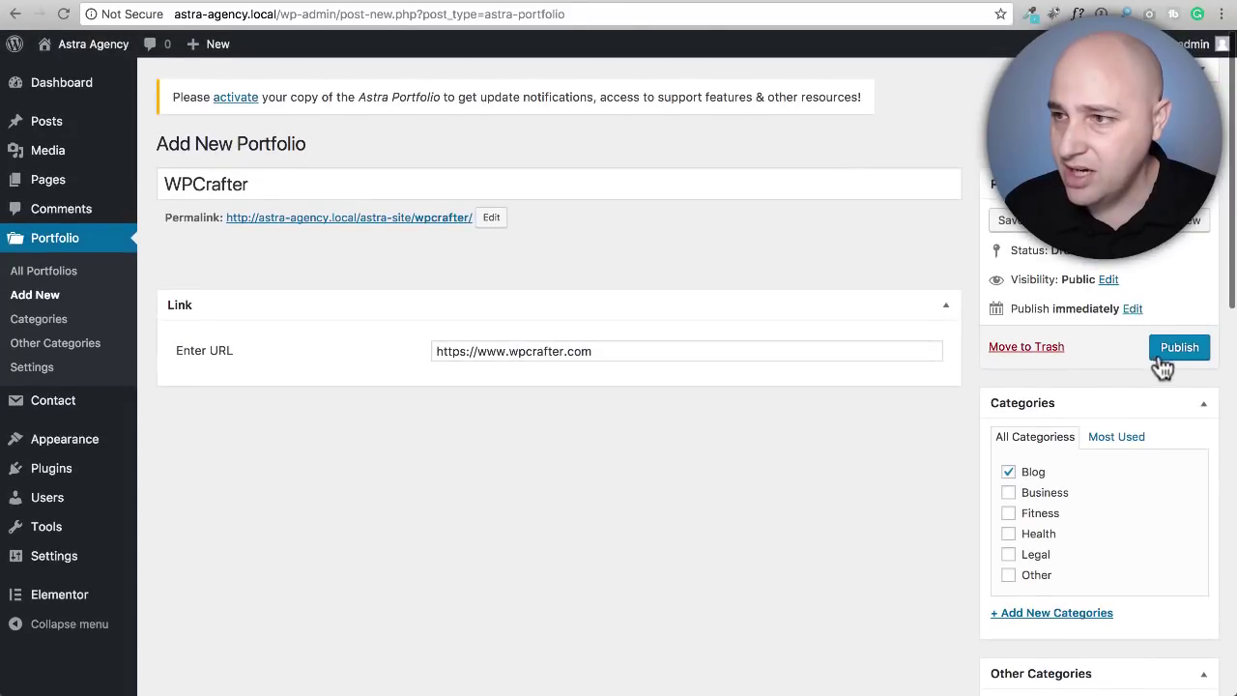
click(1166, 357)
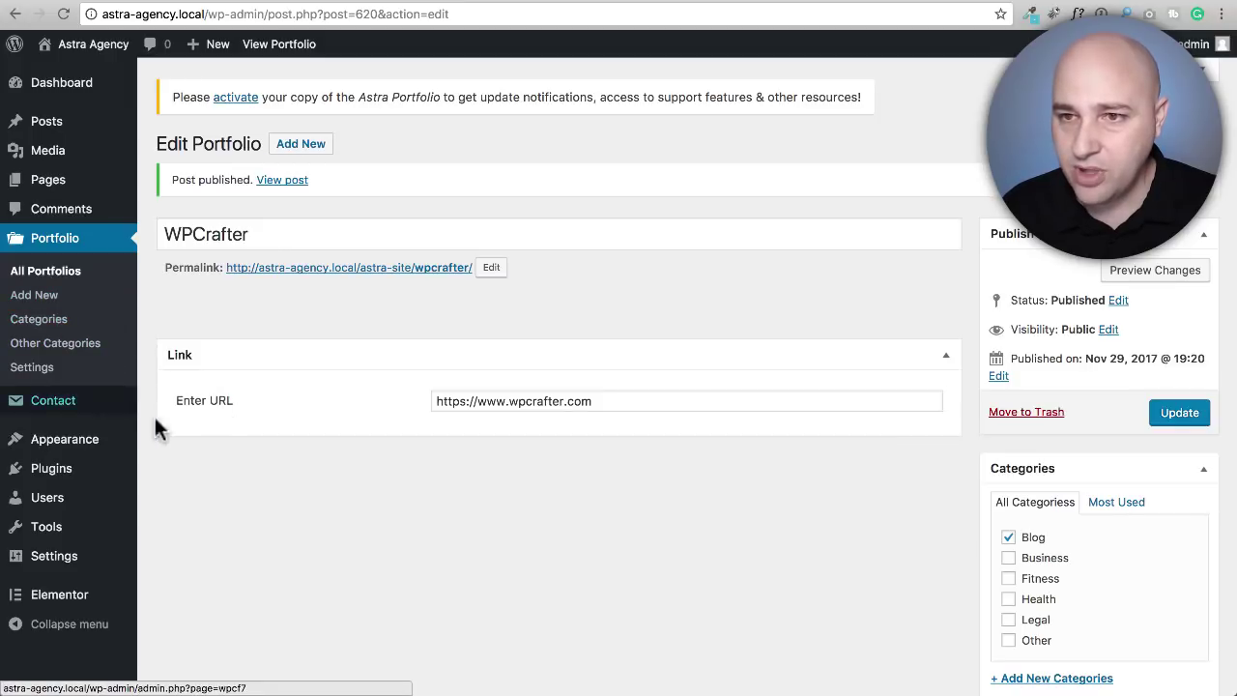
Step: Copy the [astra-portfolio] shortcode from the Portfolio settings and open the site's Websites page for editing in Elementor
click(46, 375)
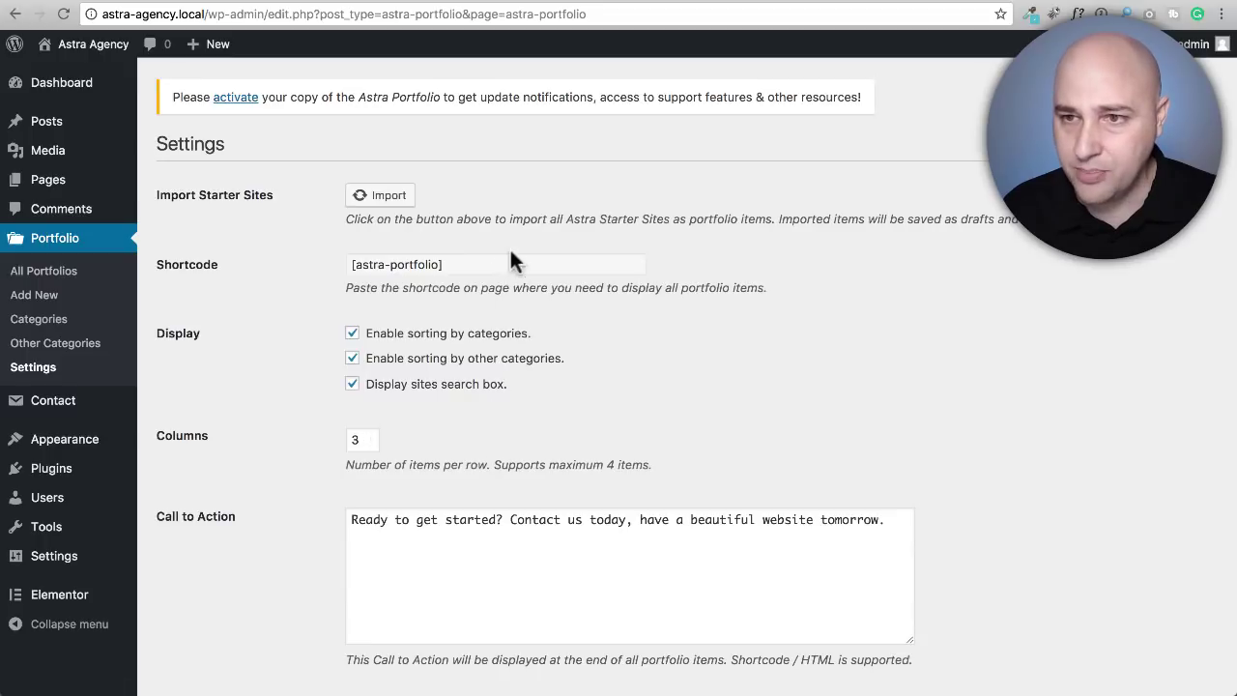
drag(493, 261, 261, 266)
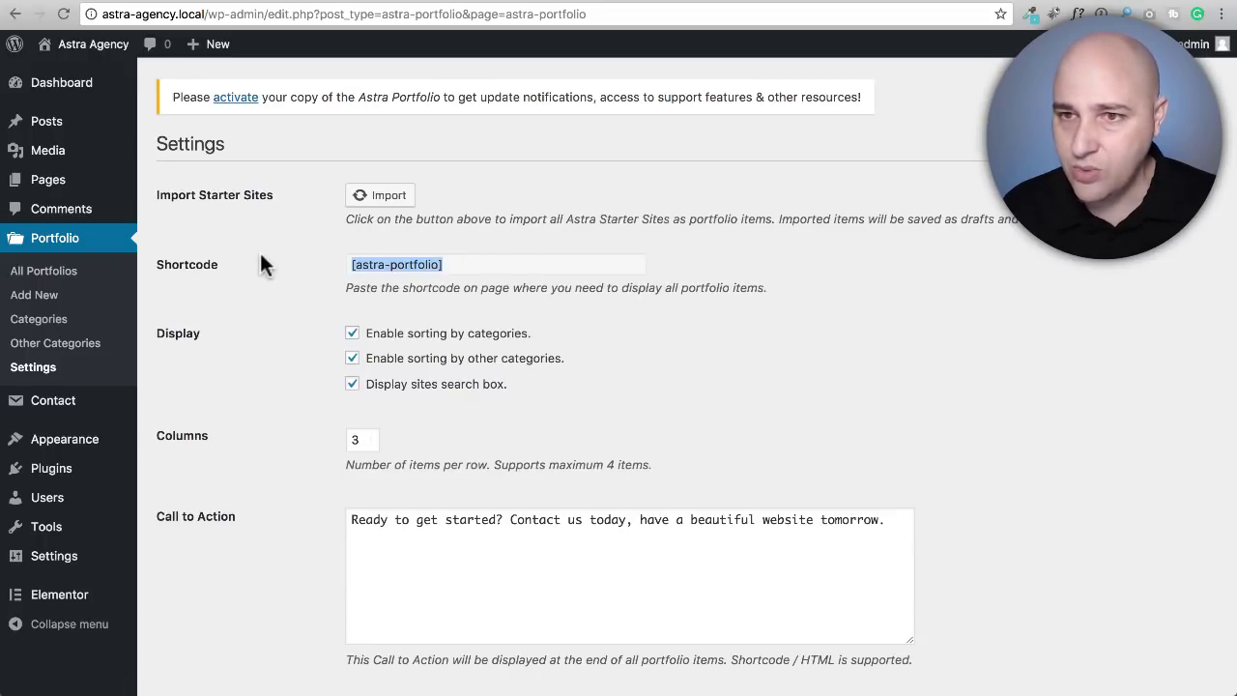
click(934, 1)
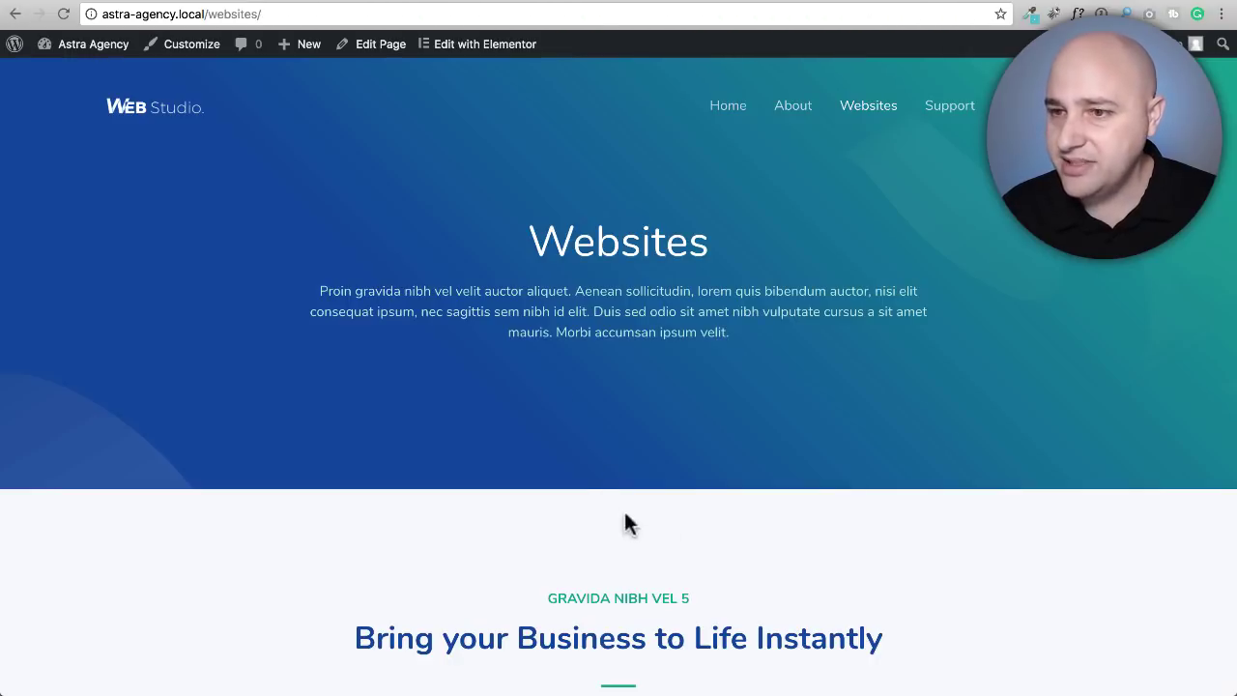
scroll(696, 363, down, 20)
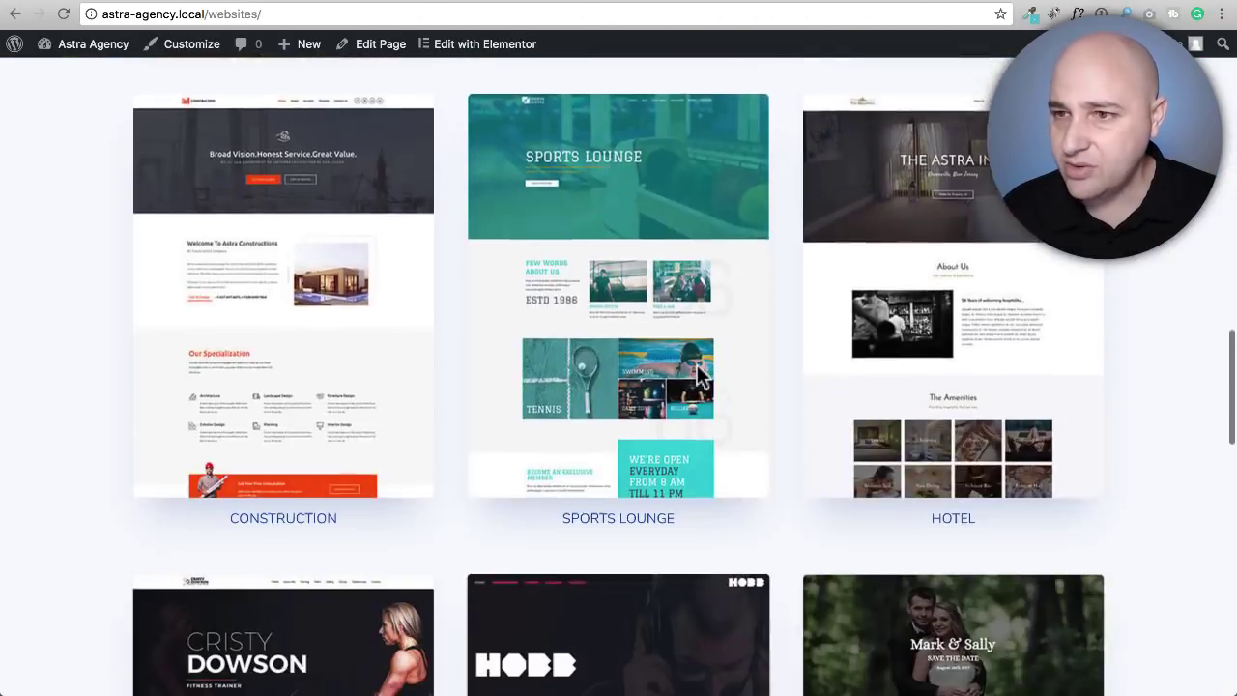
scroll(638, 542, down, 10)
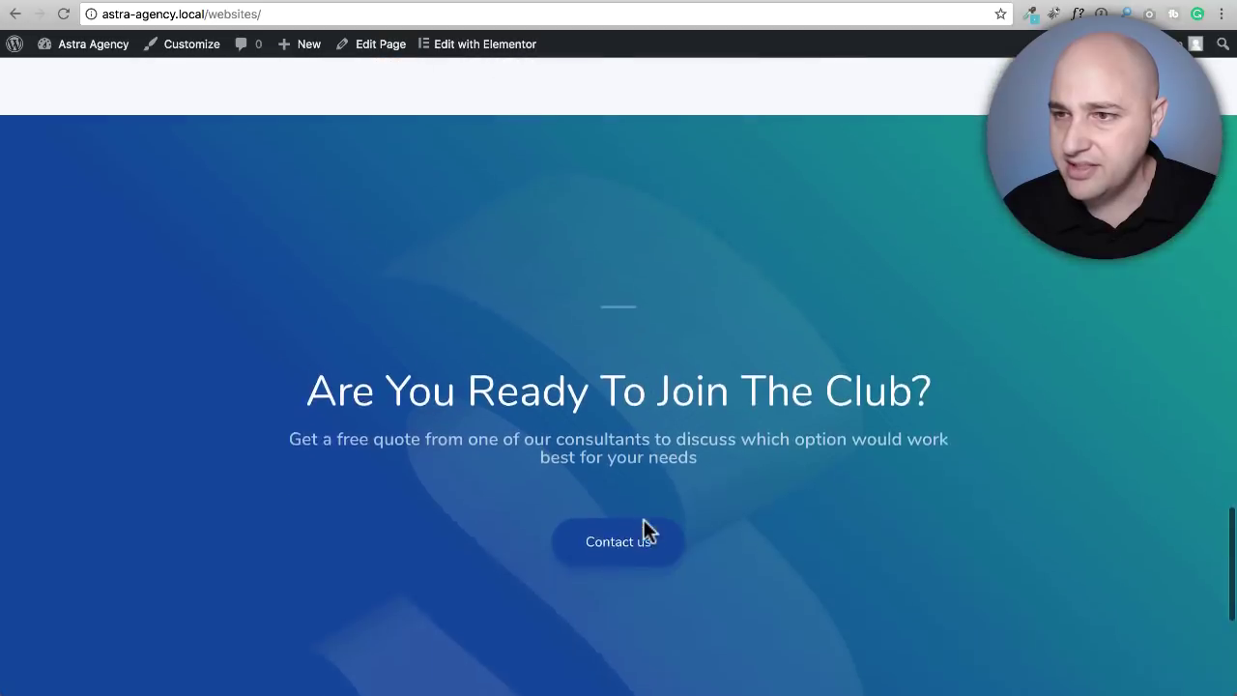
scroll(643, 519, up, 20)
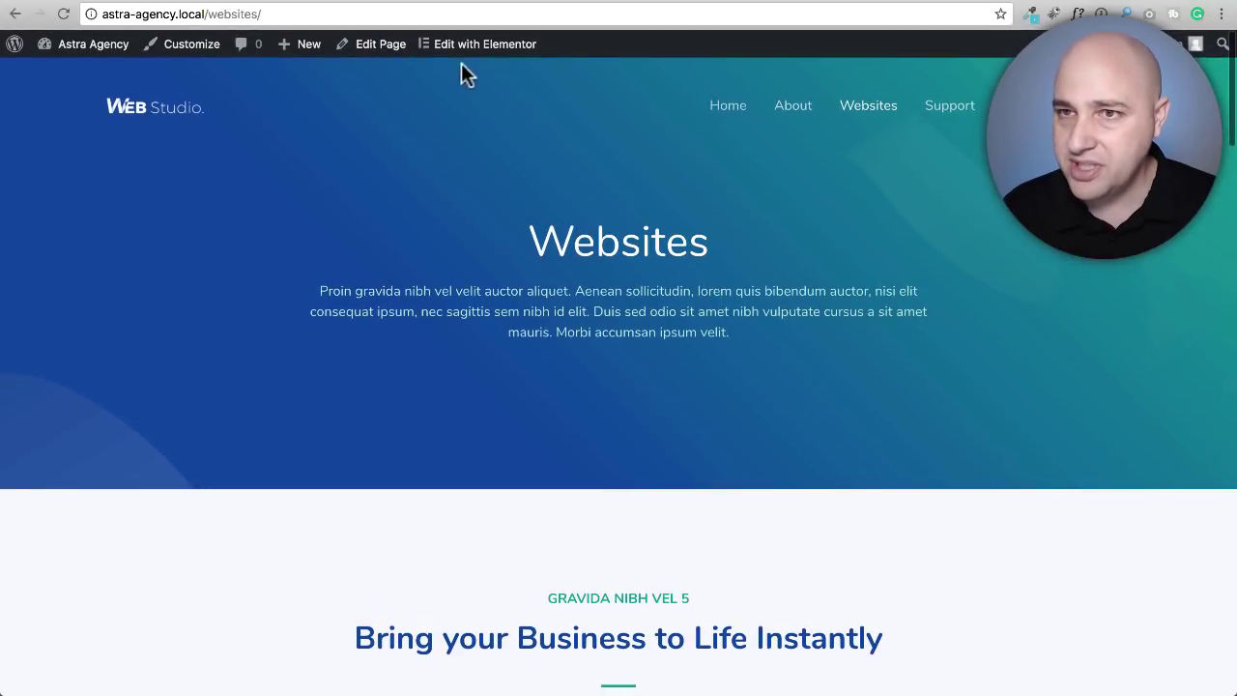
click(464, 43)
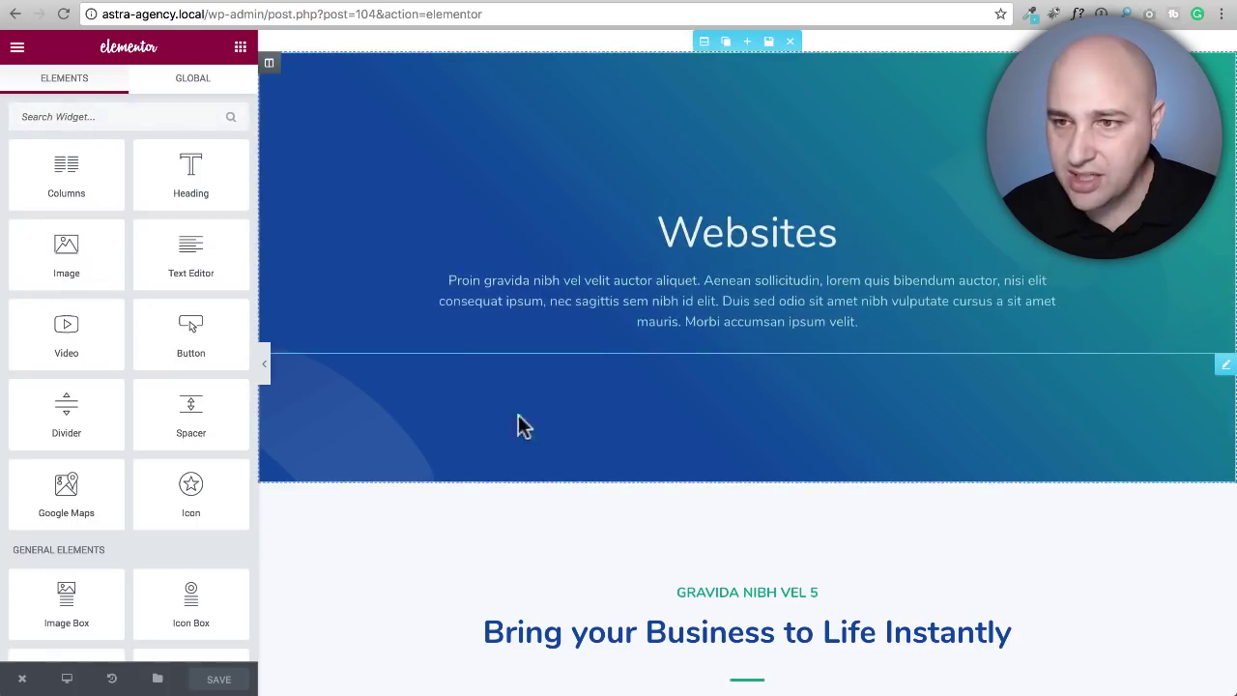
Step: Delete the existing rows of website thumbnails beneath the "Bring your Business to Life Instantly" introduction
scroll(519, 422, down, 6)
scroll(783, 309, down, 10)
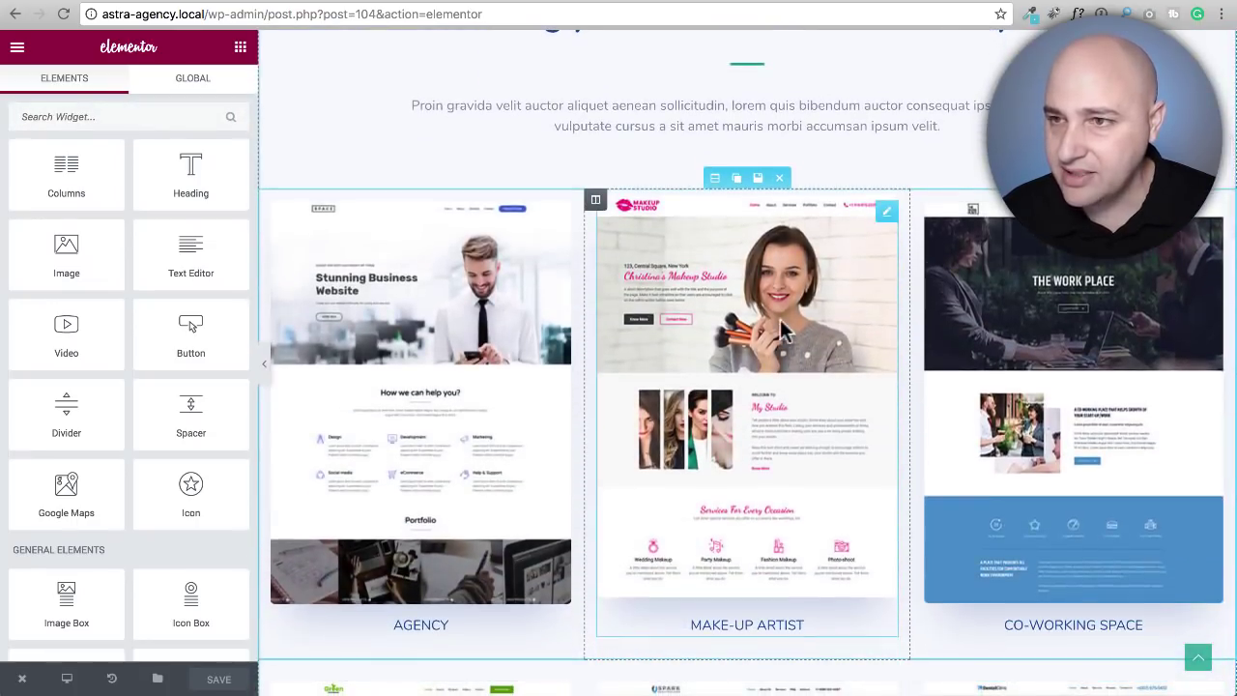
scroll(769, 329, down, 5)
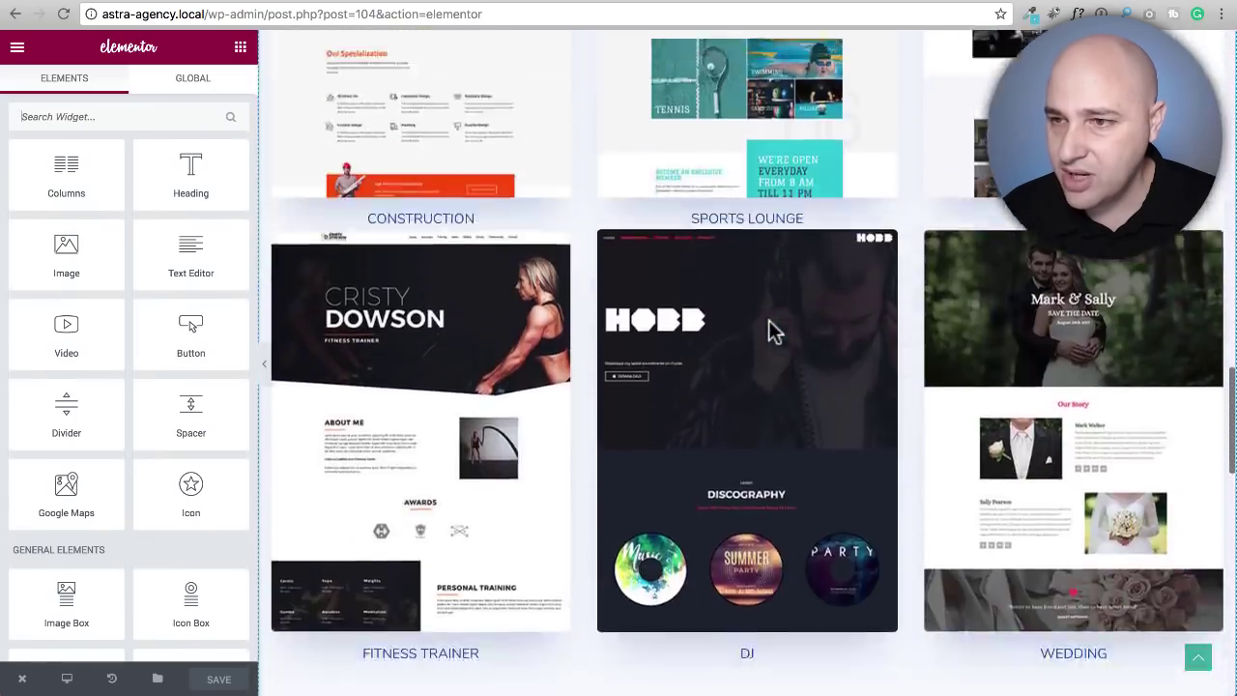
scroll(768, 329, up, 10)
scroll(771, 332, up, 10)
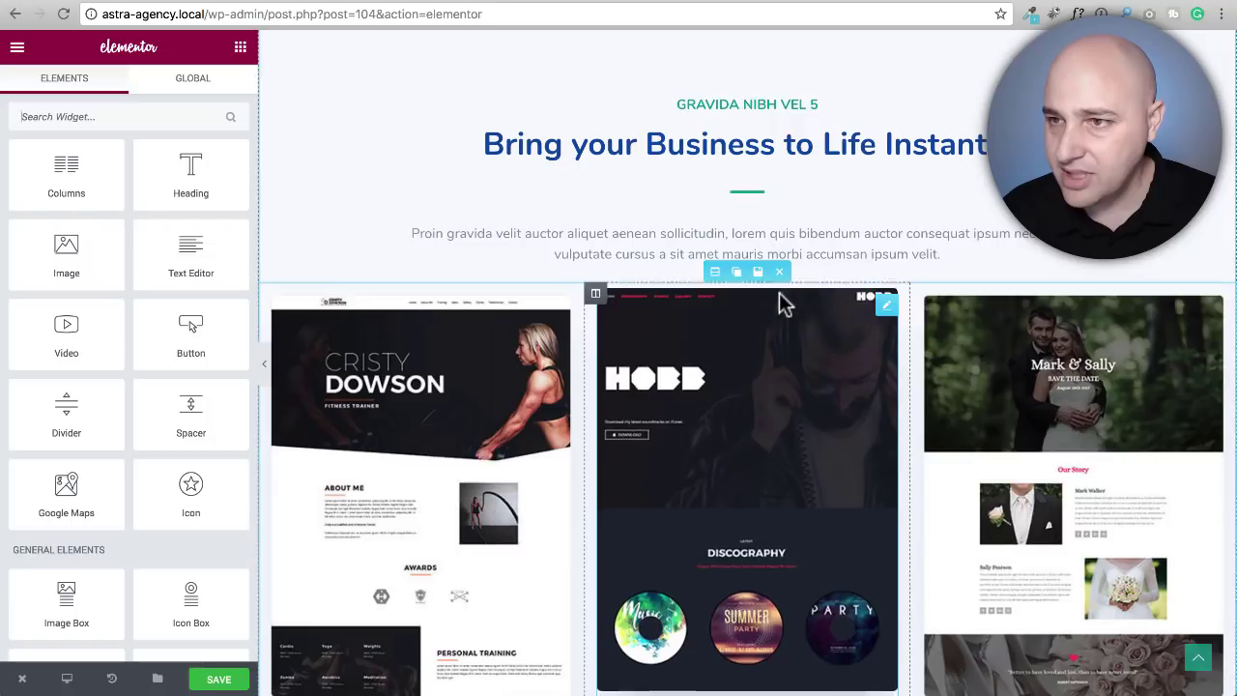
click(780, 273)
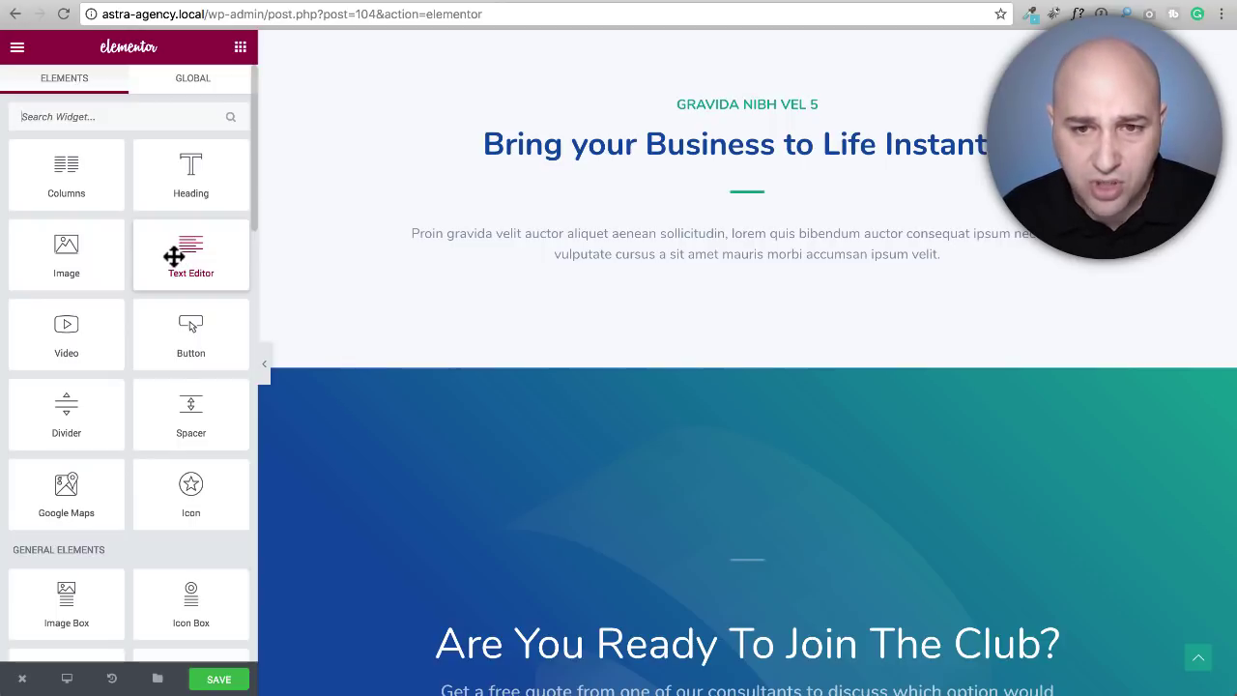
Step: Add an HTML widget below the introductory paragraph containing the shortcode [astra-portfolio]
click(127, 117)
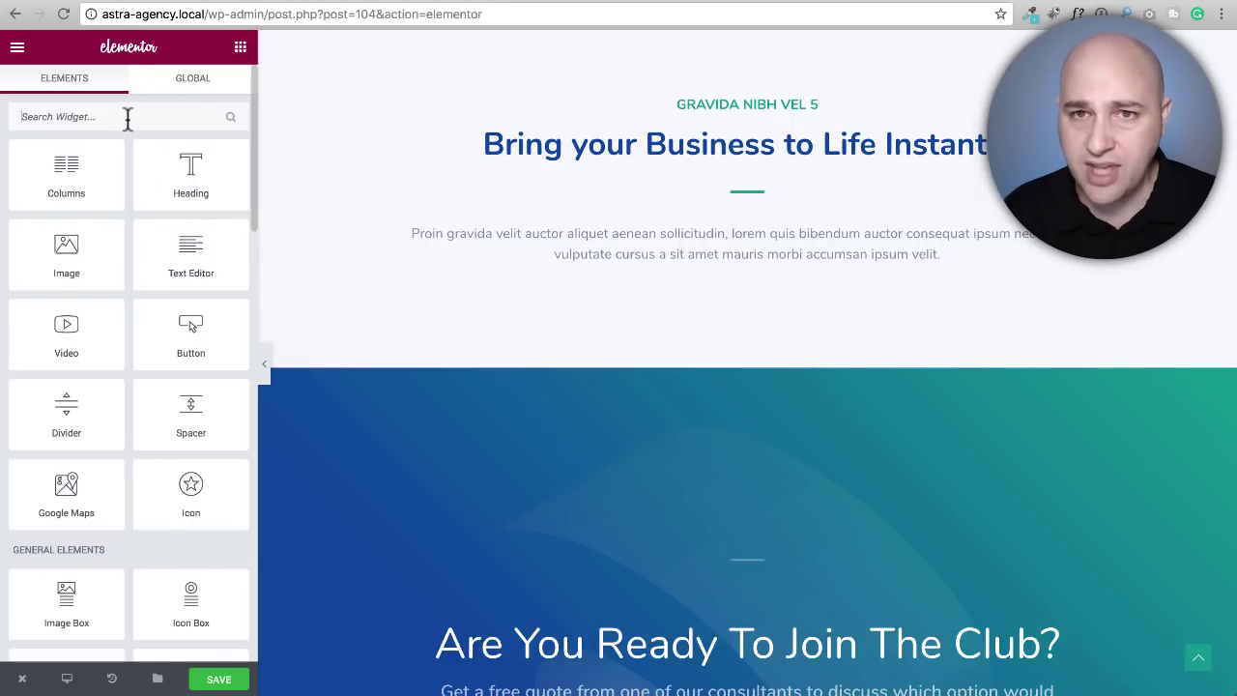
text(html)
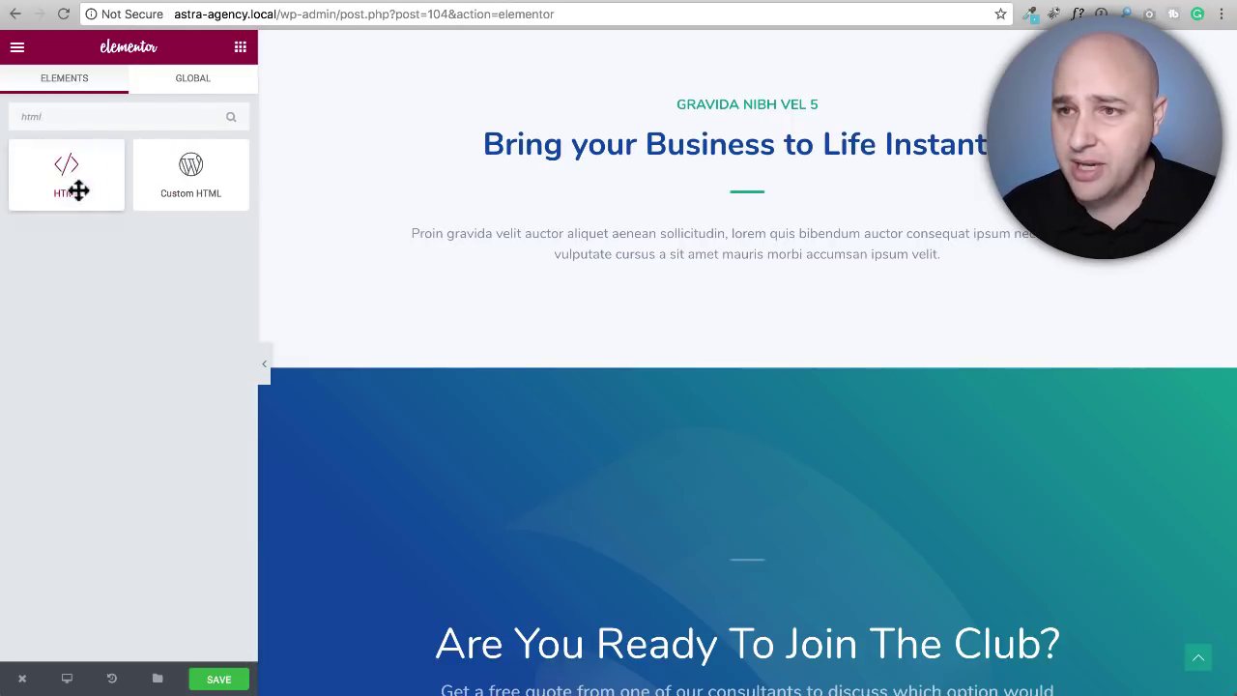
drag(78, 190, 662, 306)
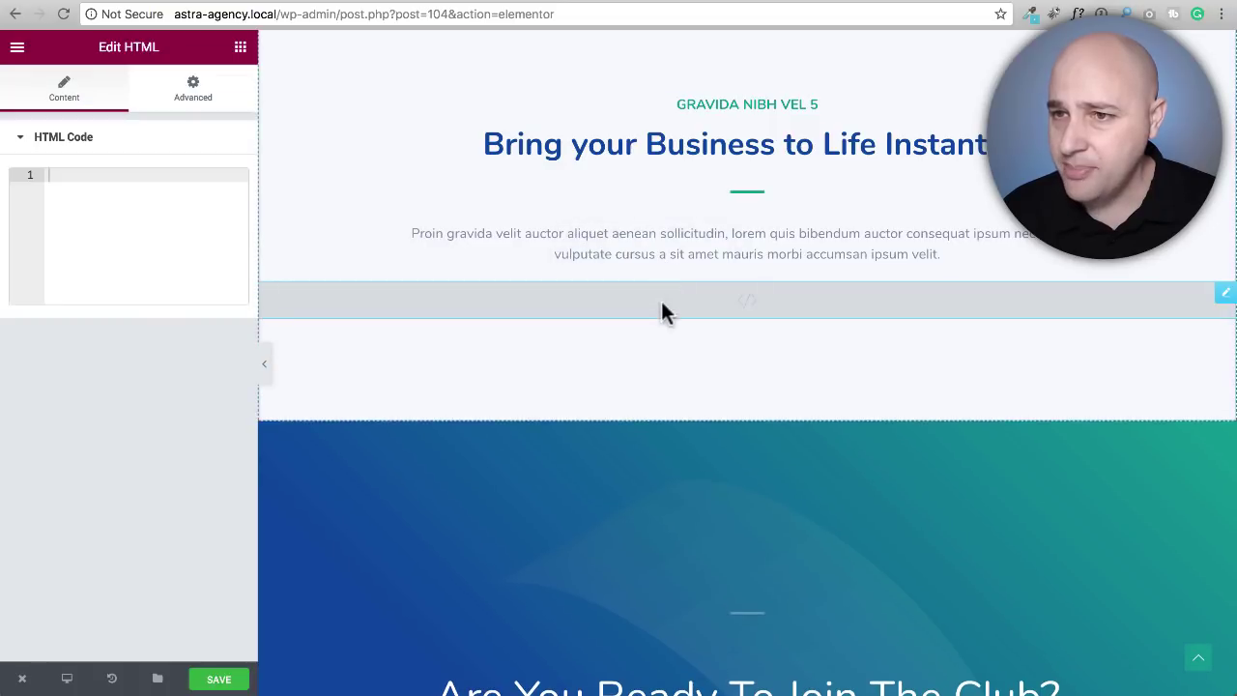
click(93, 233)
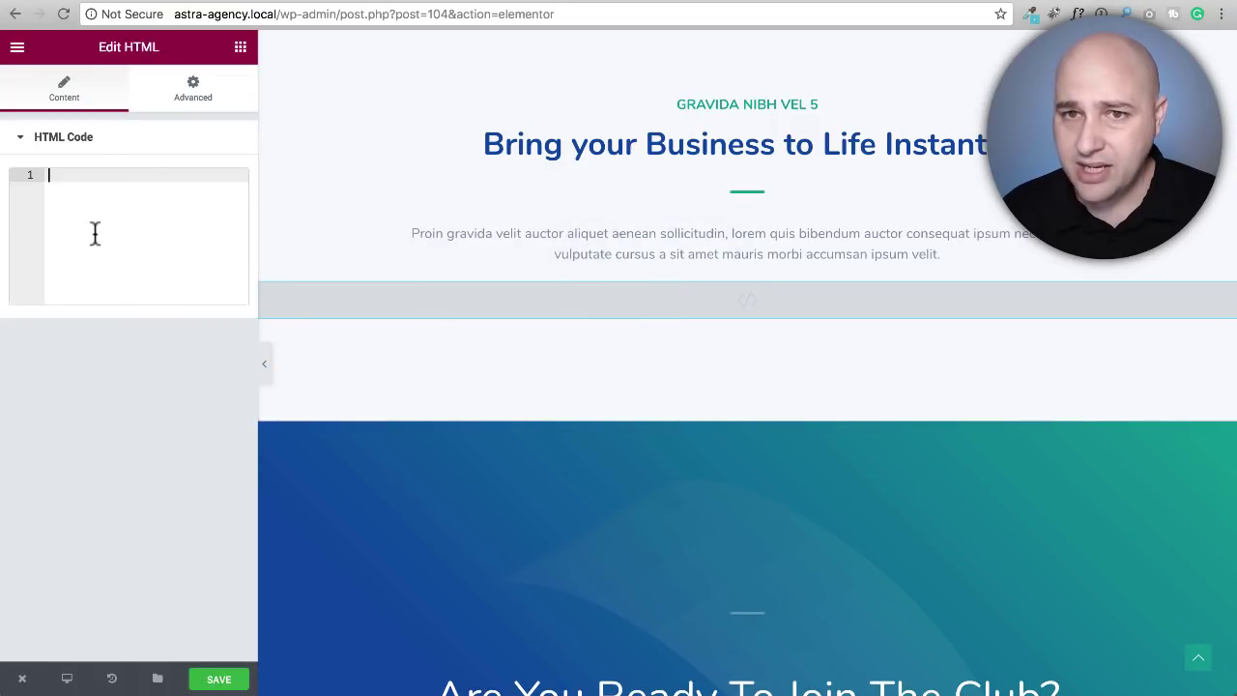
text([astra-portfolio])
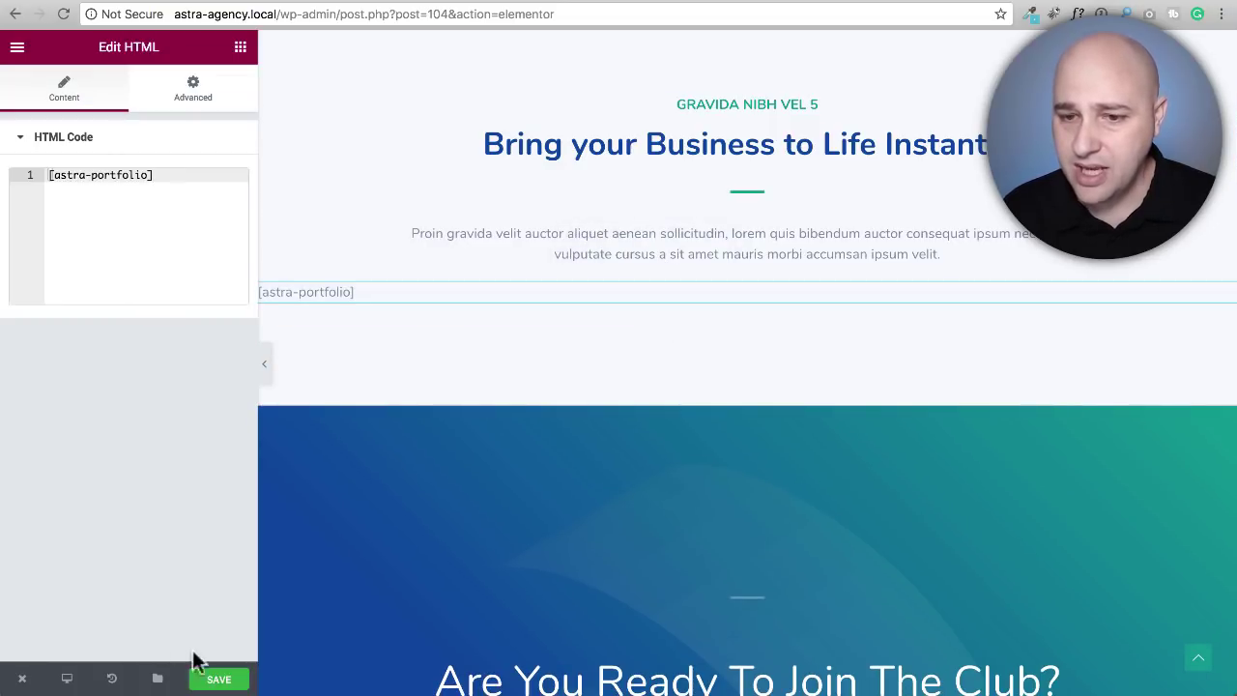
Step: Save the Websites page and open its live version
click(214, 677)
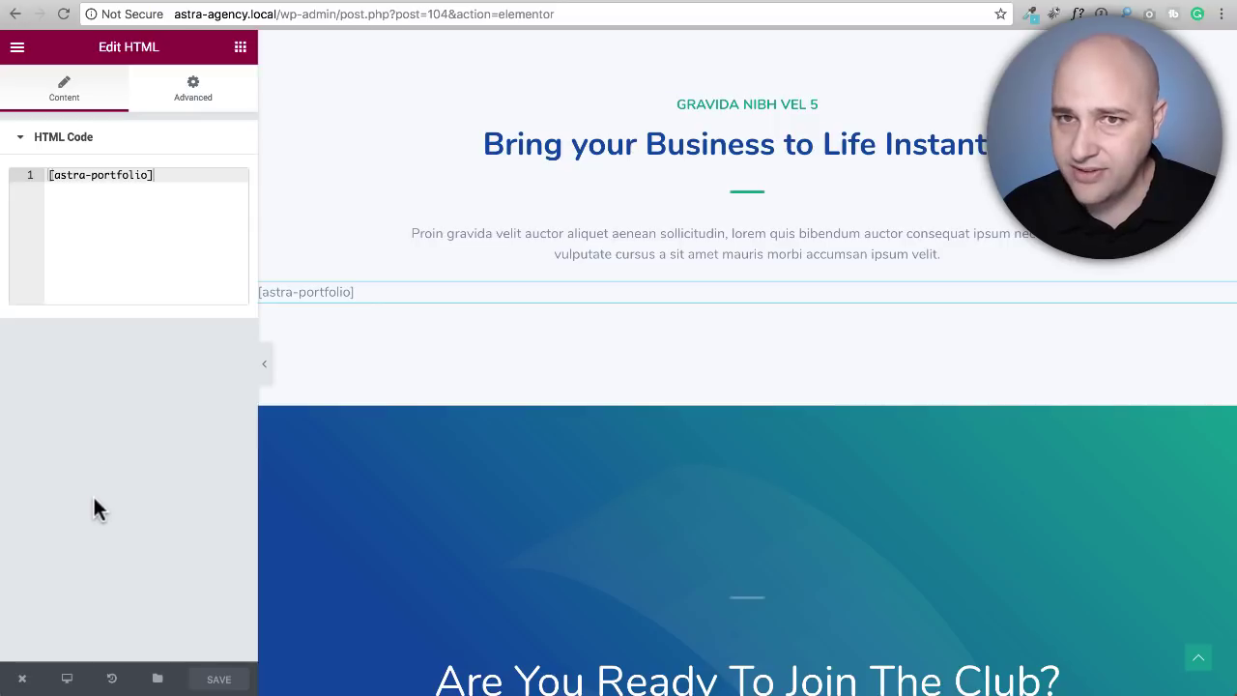
mouse_move(21, 679)
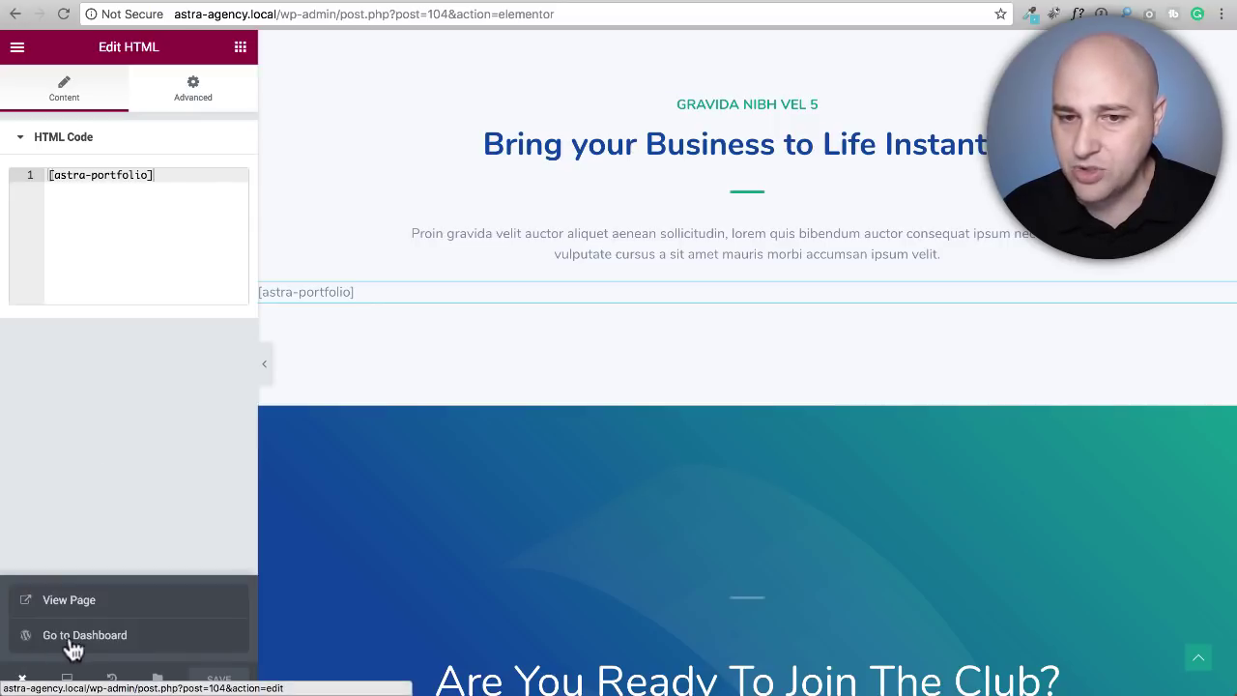
click(69, 600)
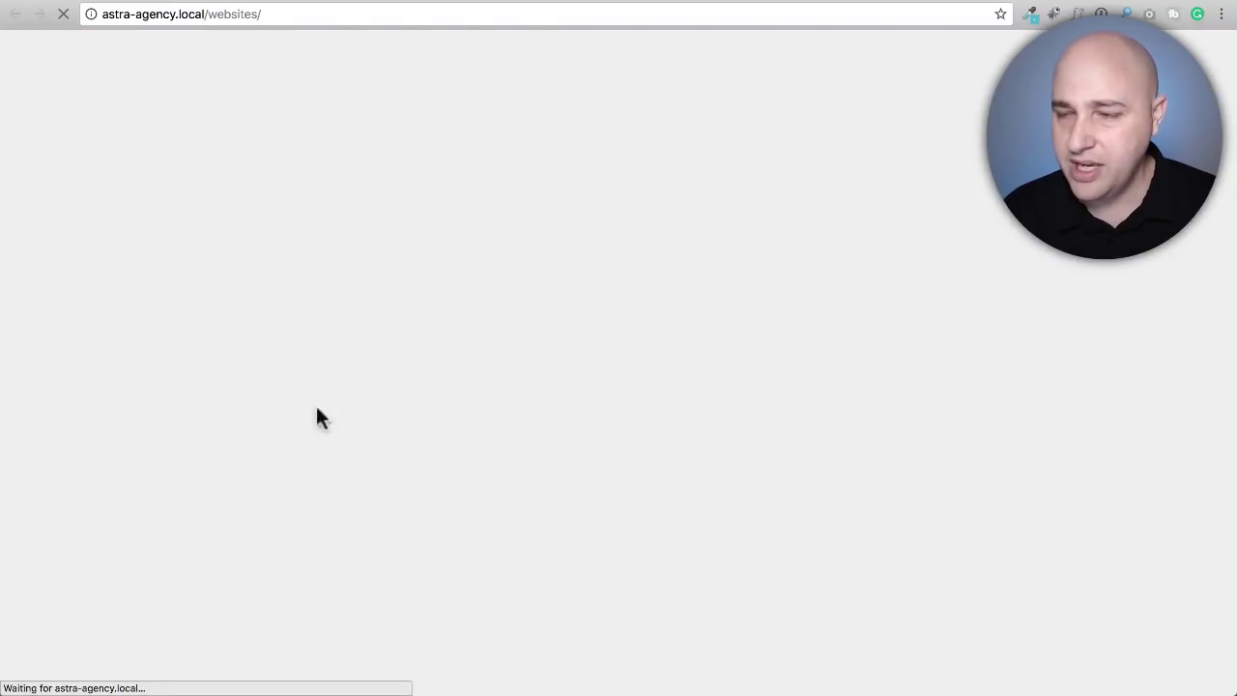
Step: Check how the portfolio grid and its filter bar display below the introduction on the live Websites page
scroll(379, 383, down, 6)
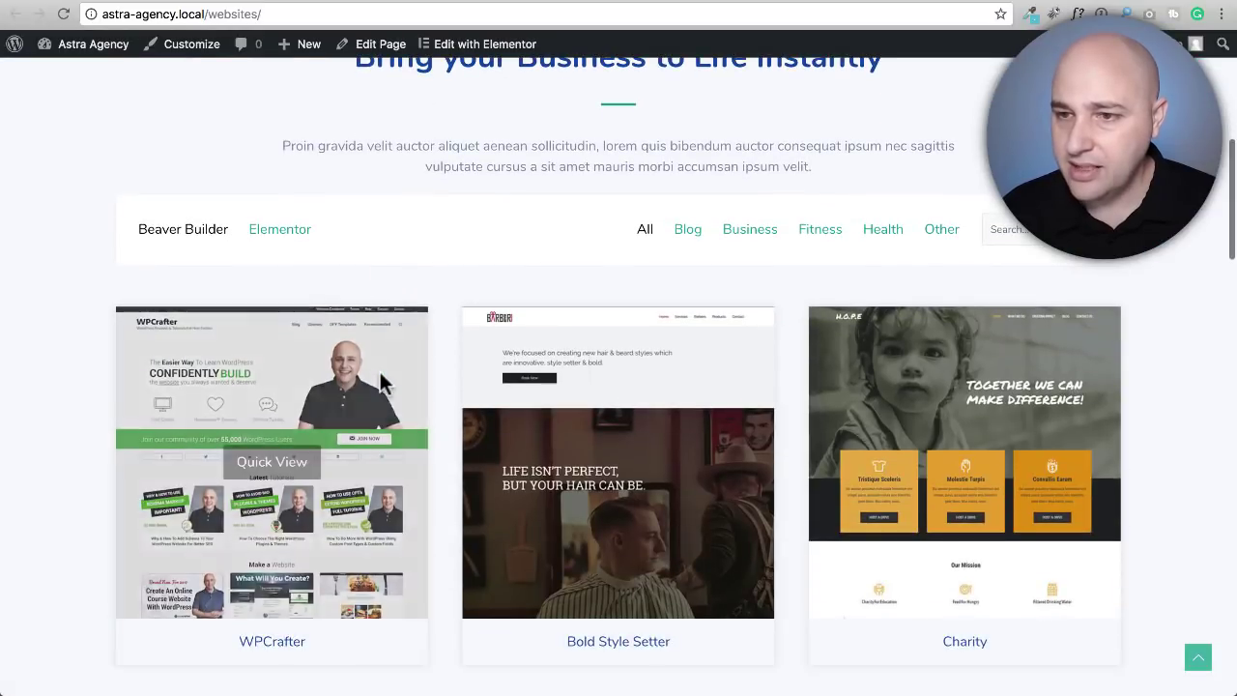
scroll(384, 385, up, 2)
scroll(384, 382, up, 5)
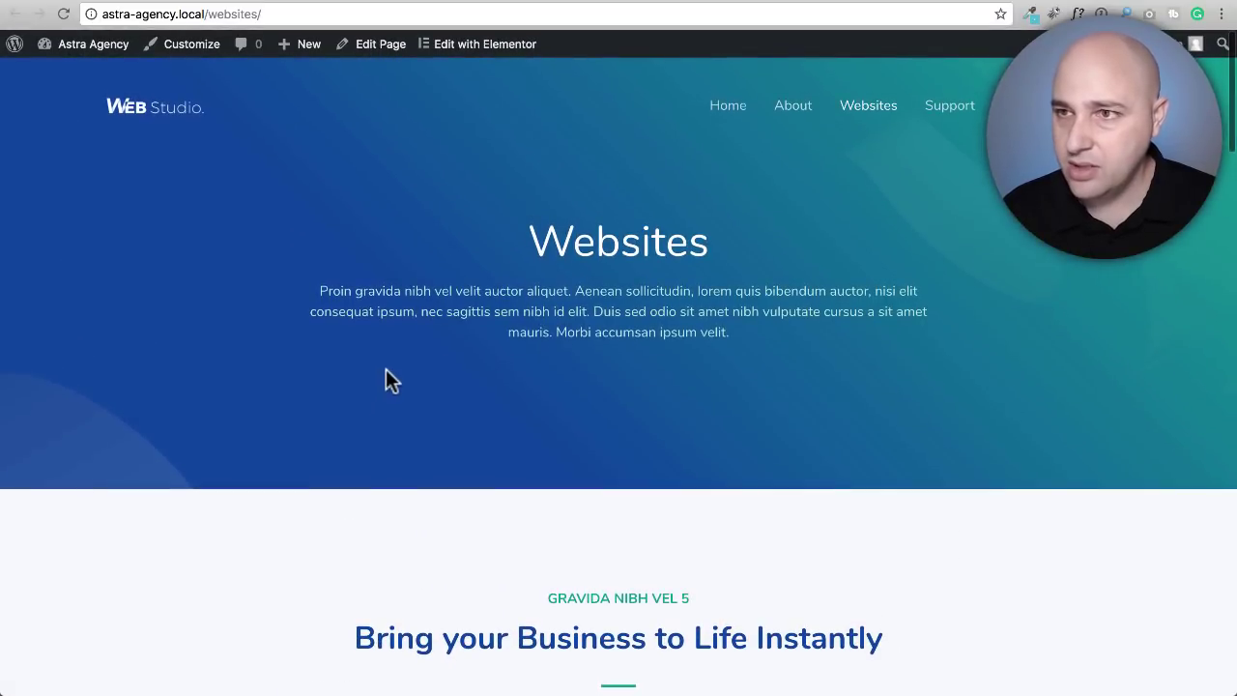
Step: Exit the page editor to the dashboard, then reopen the Websites page in Elementor and check the shortcode's placement
click(851, 0)
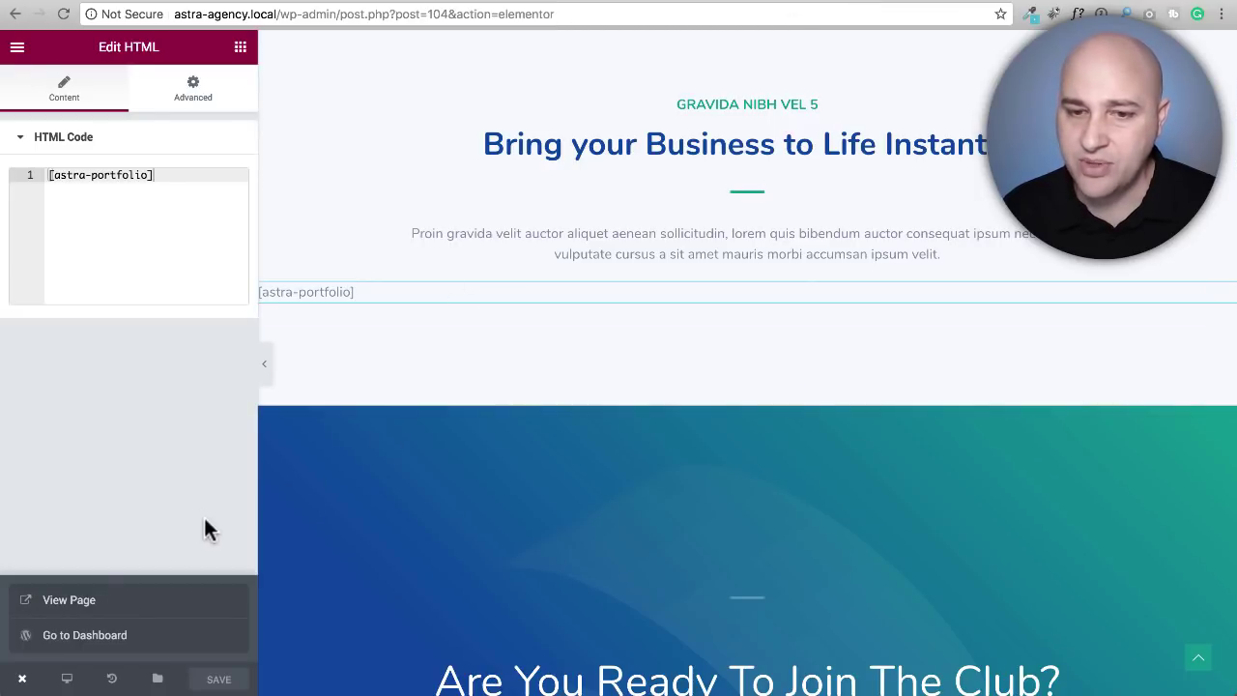
click(82, 643)
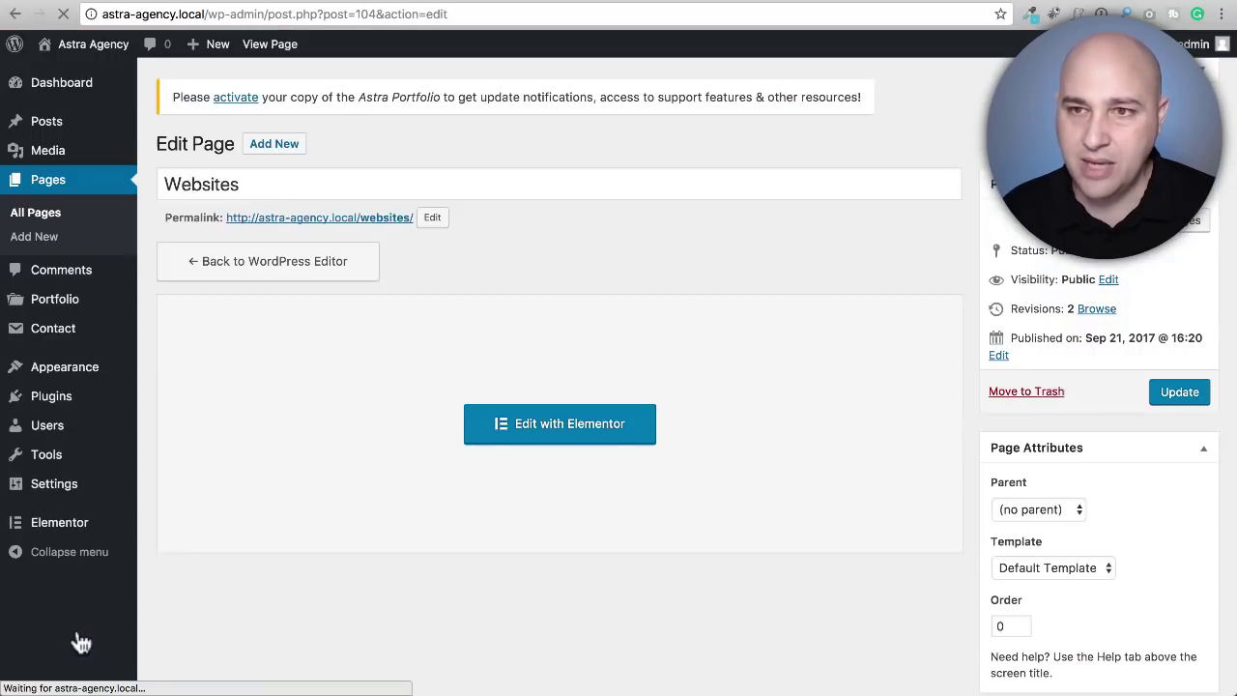
click(551, 440)
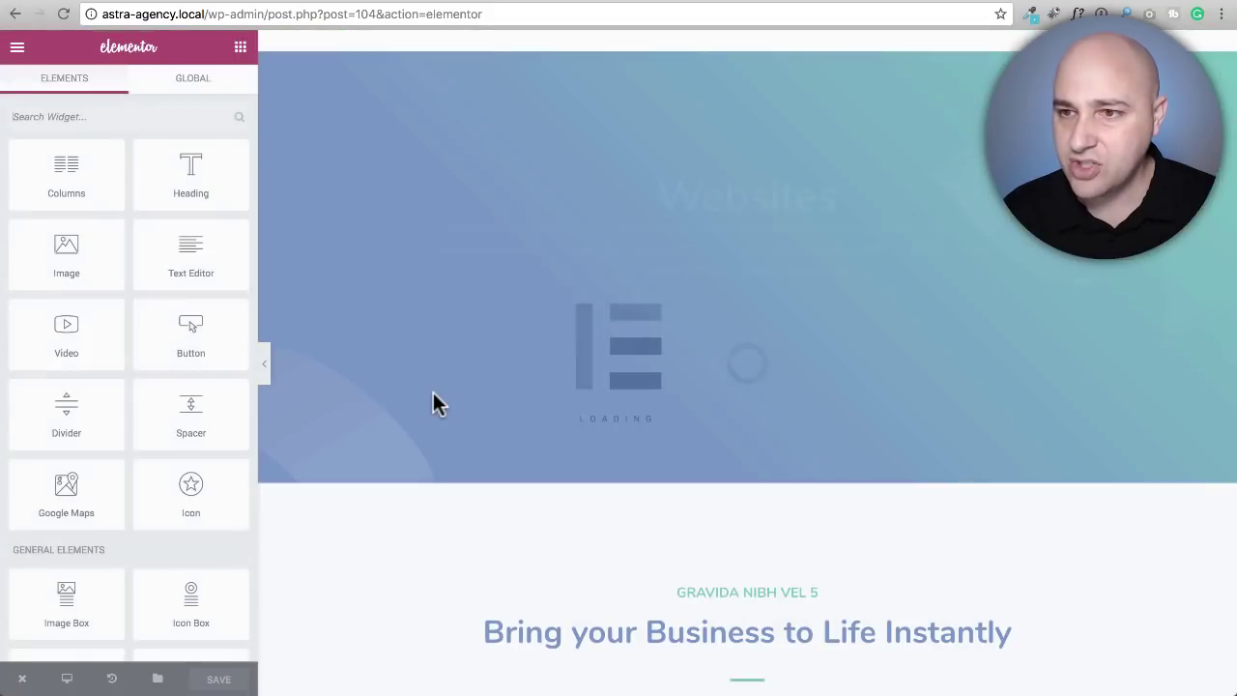
scroll(432, 396, down, 5)
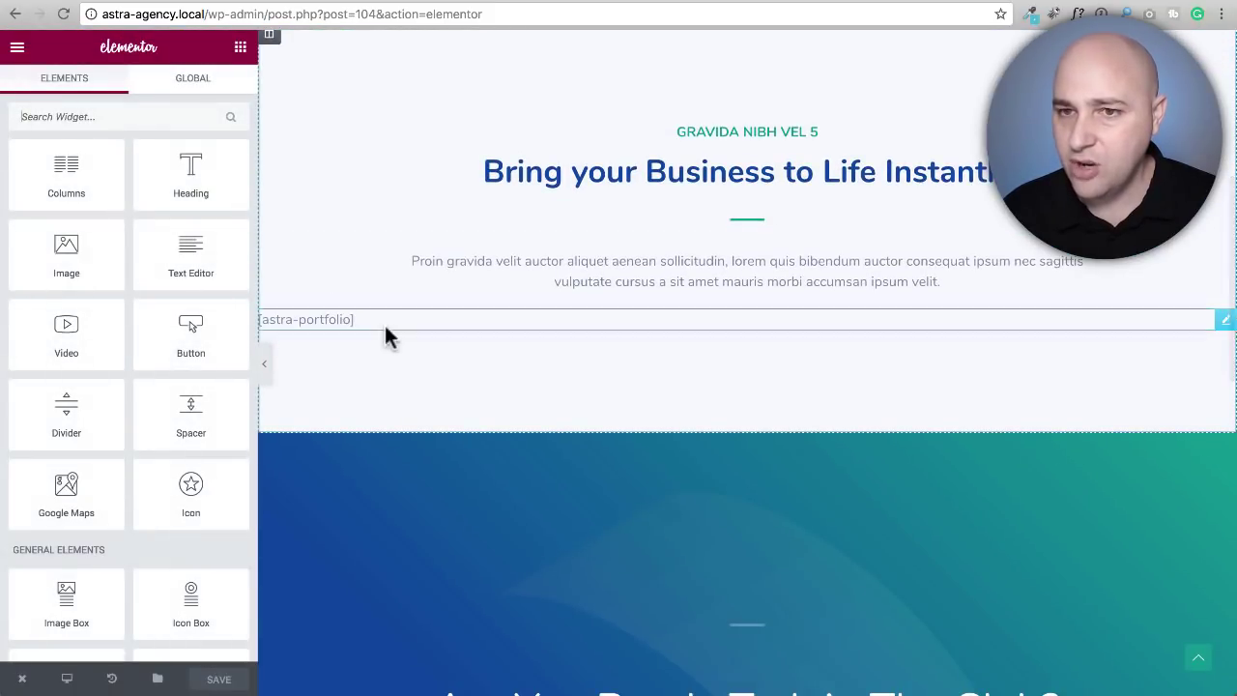
scroll(450, 342, up, 5)
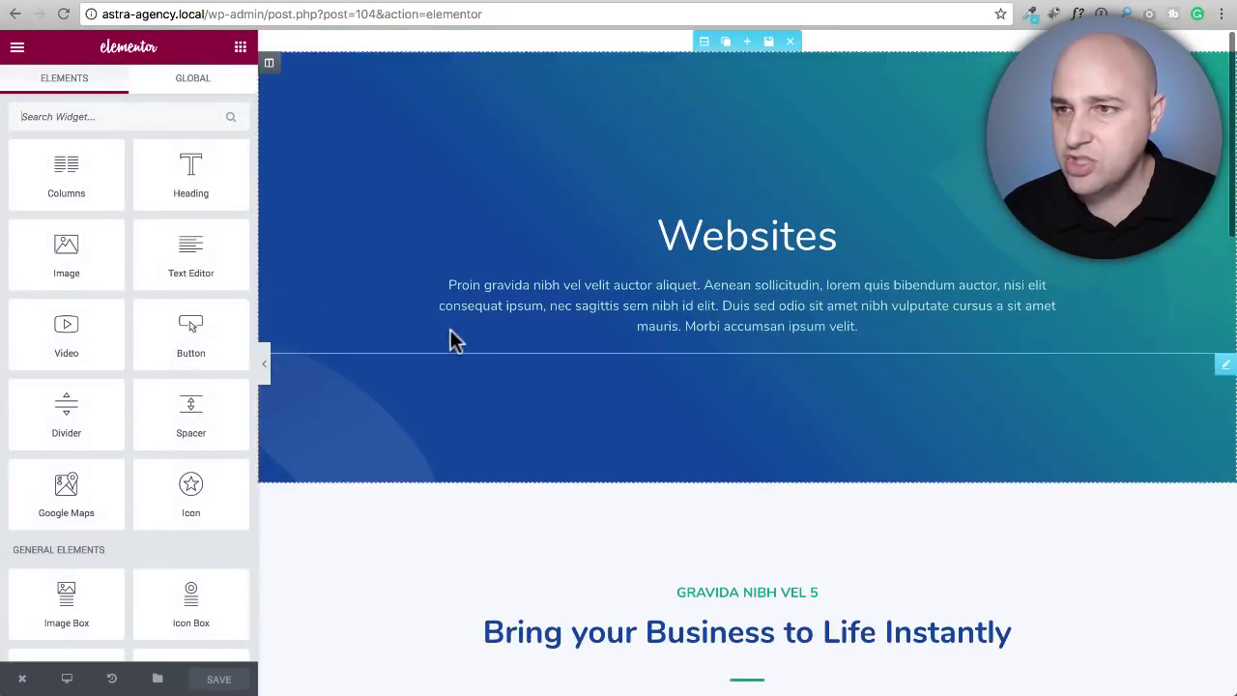
Step: Return to the live Websites page and examine the introductory text above the portfolio's filter bar and first thumbnails
click(972, 1)
scroll(541, 196, down, 6)
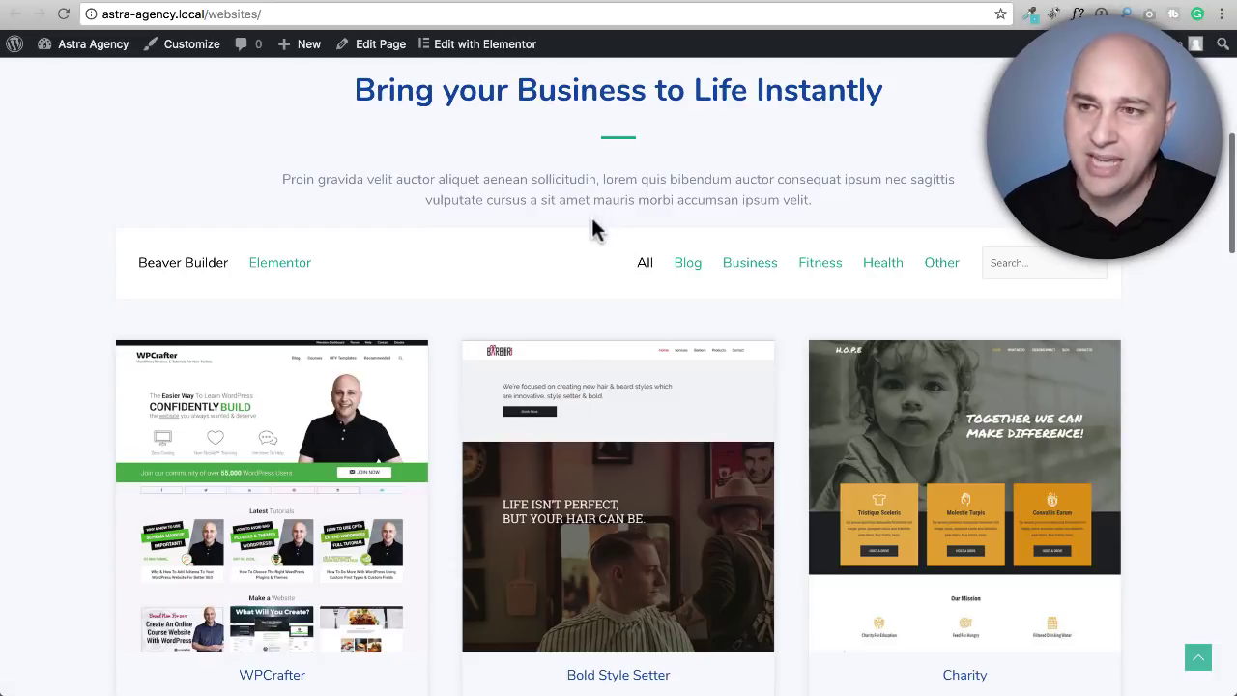
scroll(580, 257, up, 1)
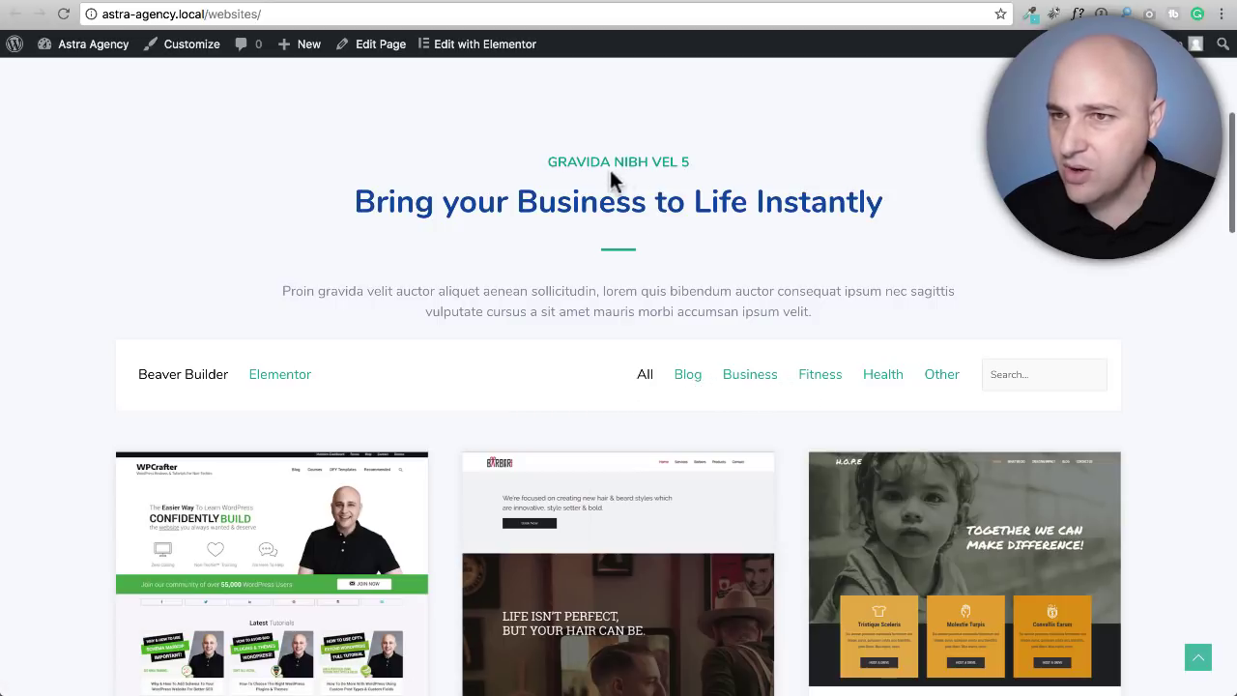
drag(547, 162, 708, 174)
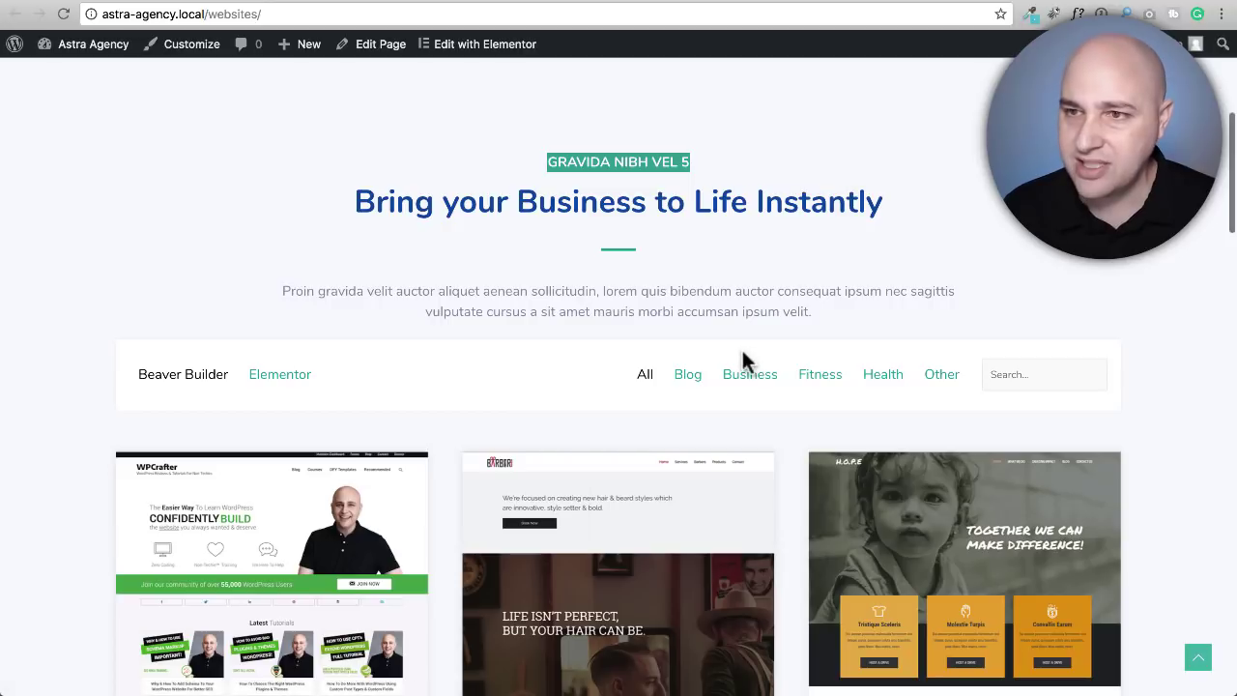
click(580, 286)
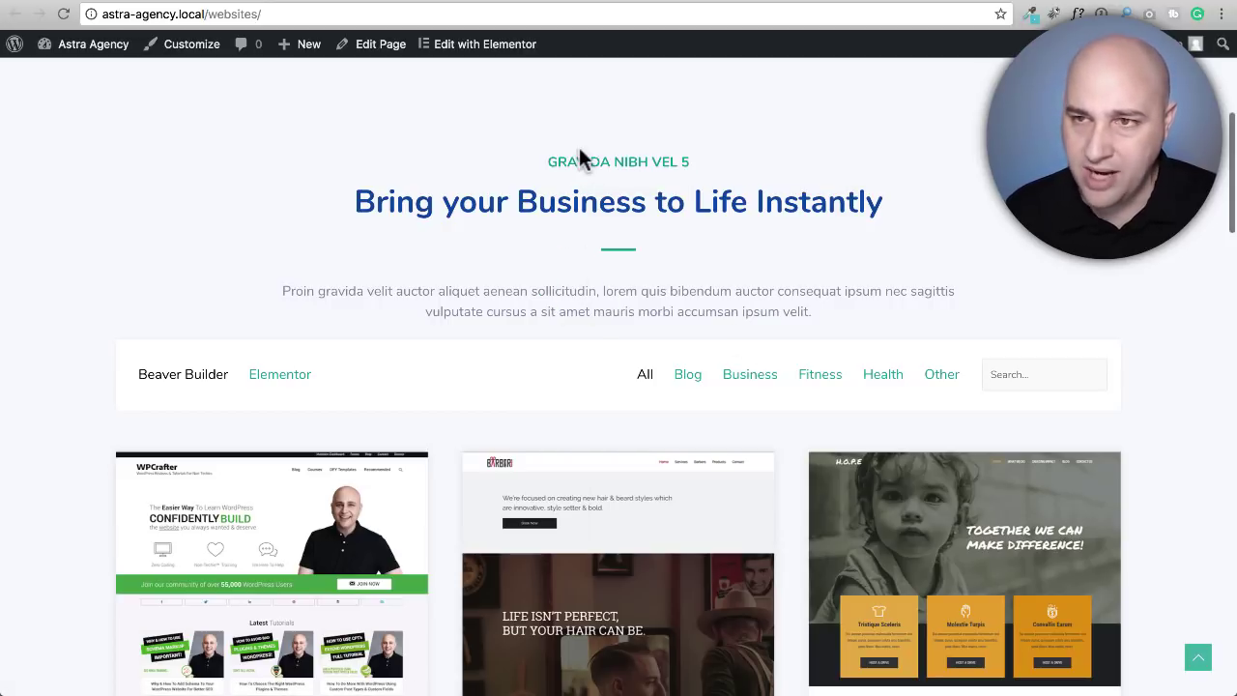
scroll(594, 193, down, 3)
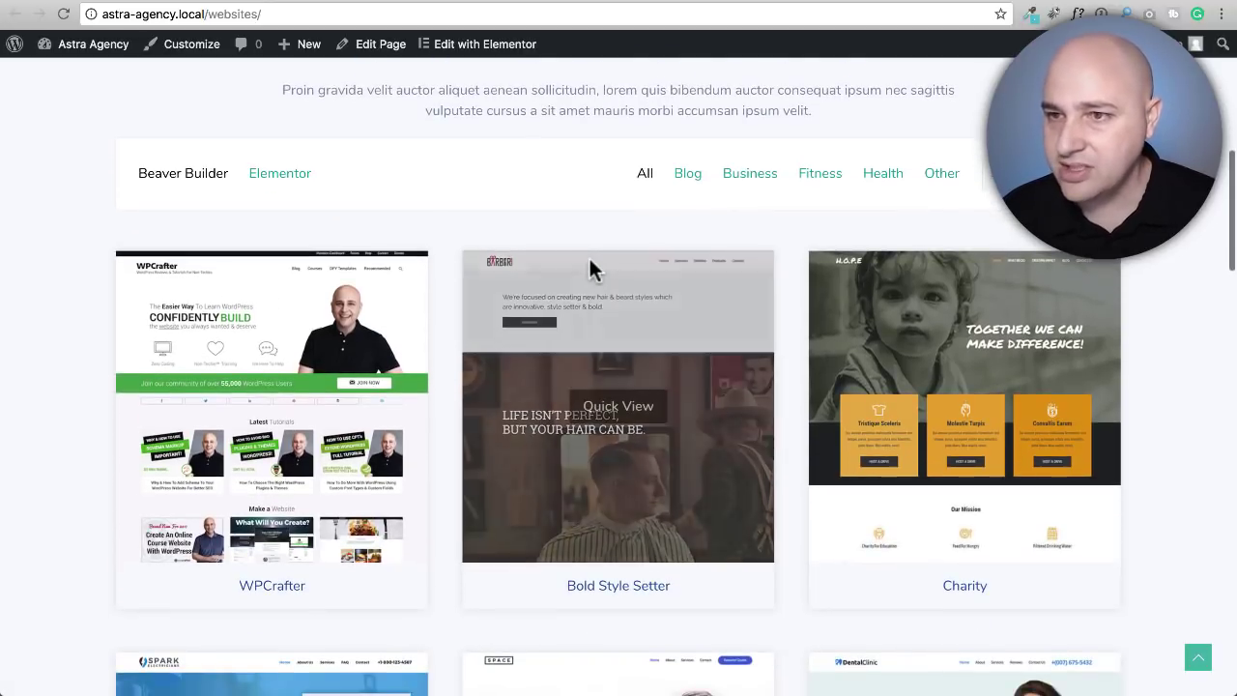
mouse_move(659, 426)
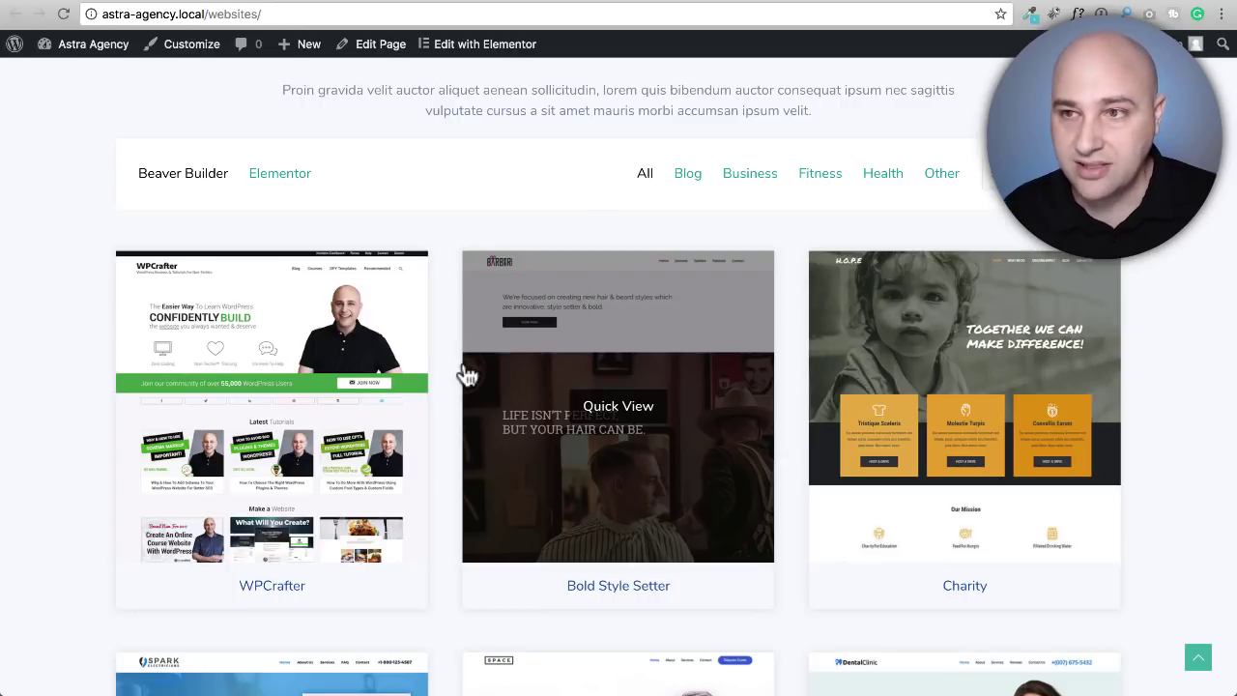
Step: Look through the full portfolio grid down to the "Ready to get started?" call-to-action line beneath it
scroll(605, 232, down, 8)
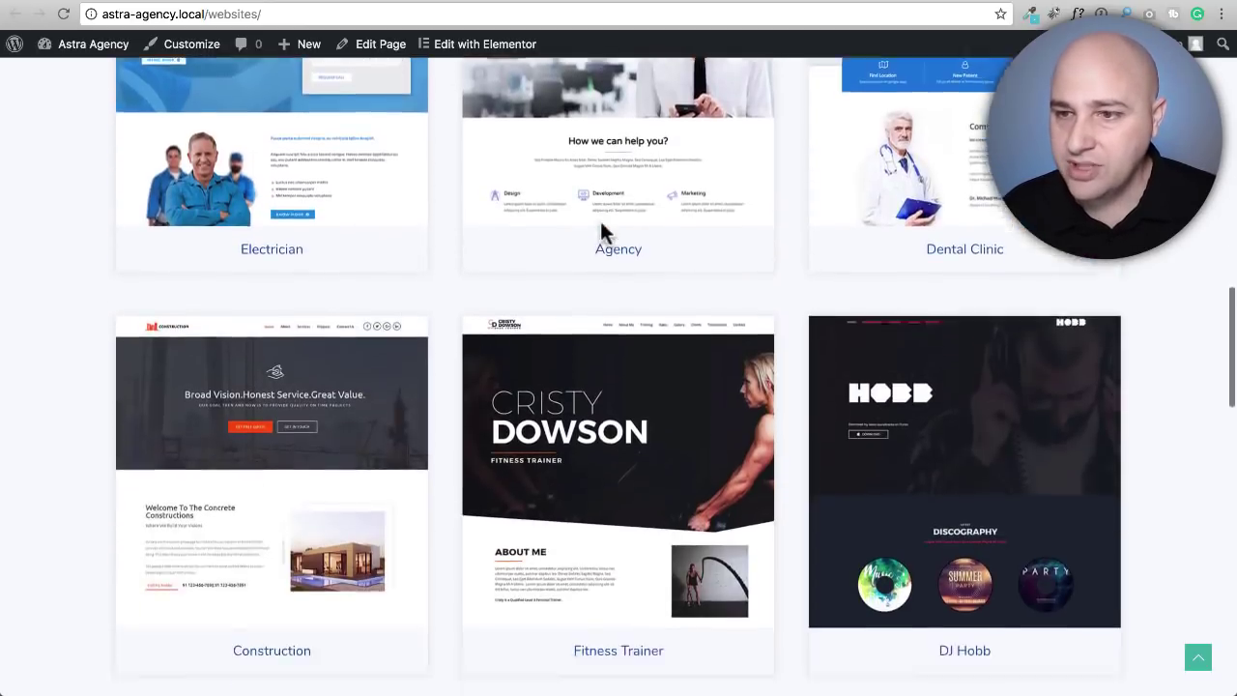
scroll(601, 225, down, 10)
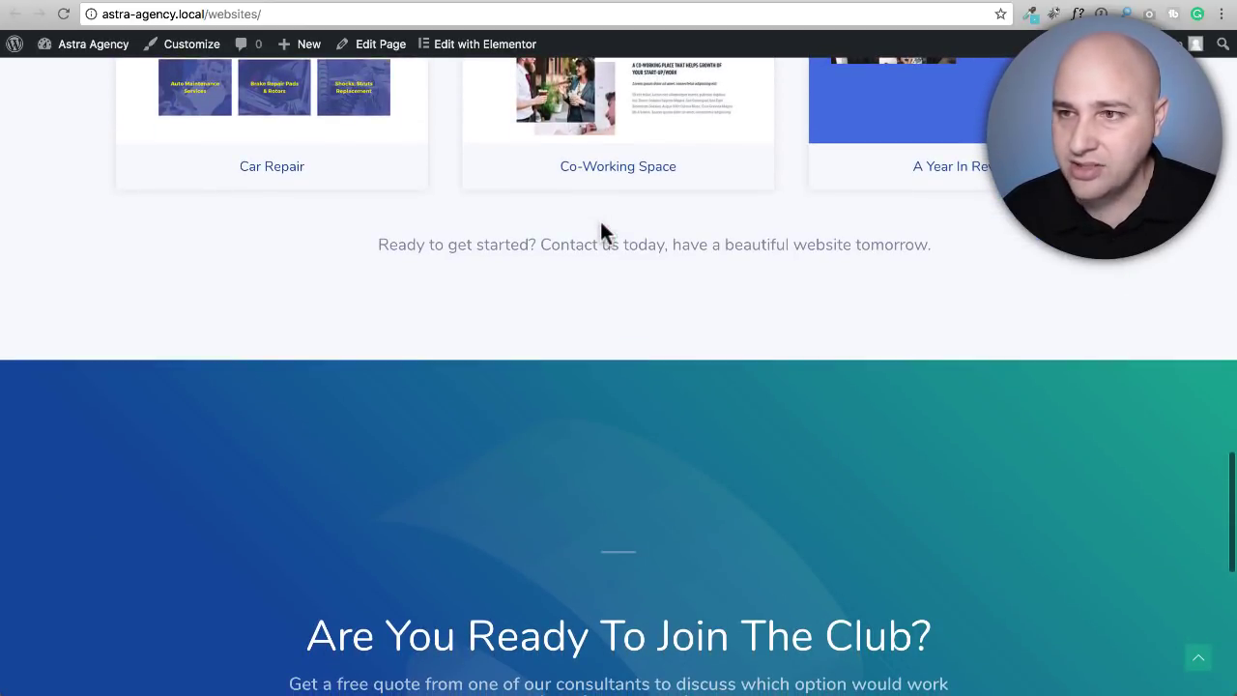
drag(376, 246, 956, 257)
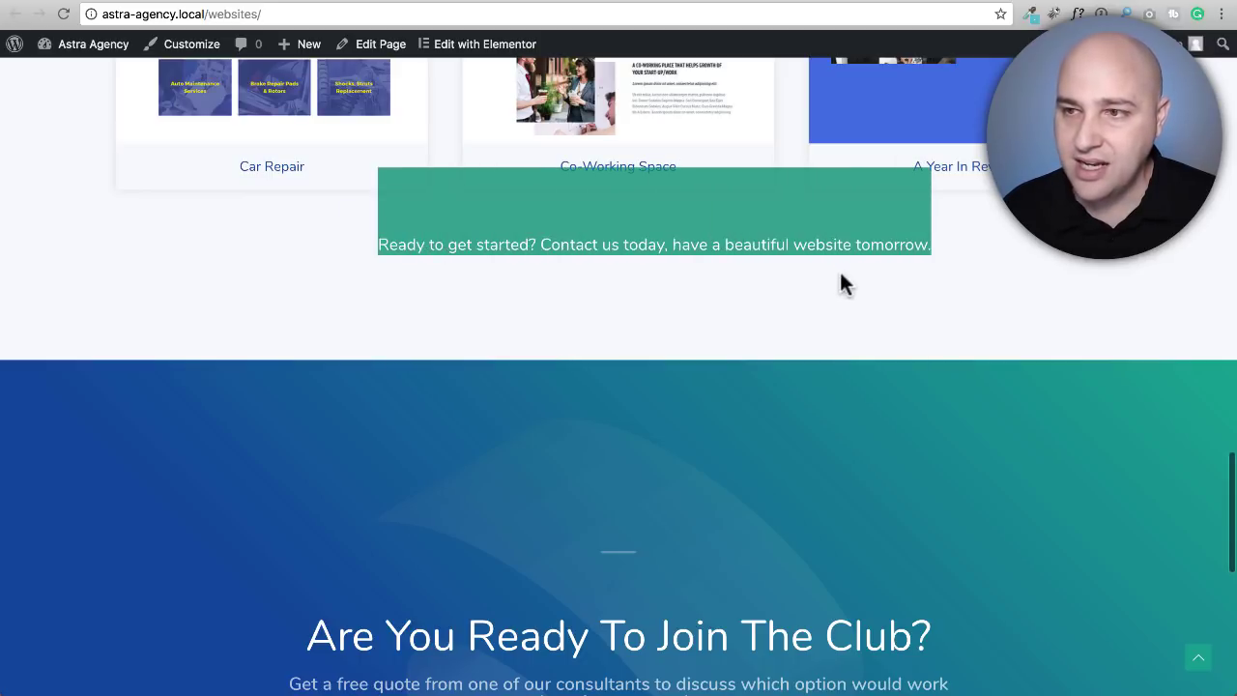
Step: Open the WPCrafter portfolio item to test its link, then return to the Websites page
scroll(821, 278, up, 20)
scroll(773, 273, down, 8)
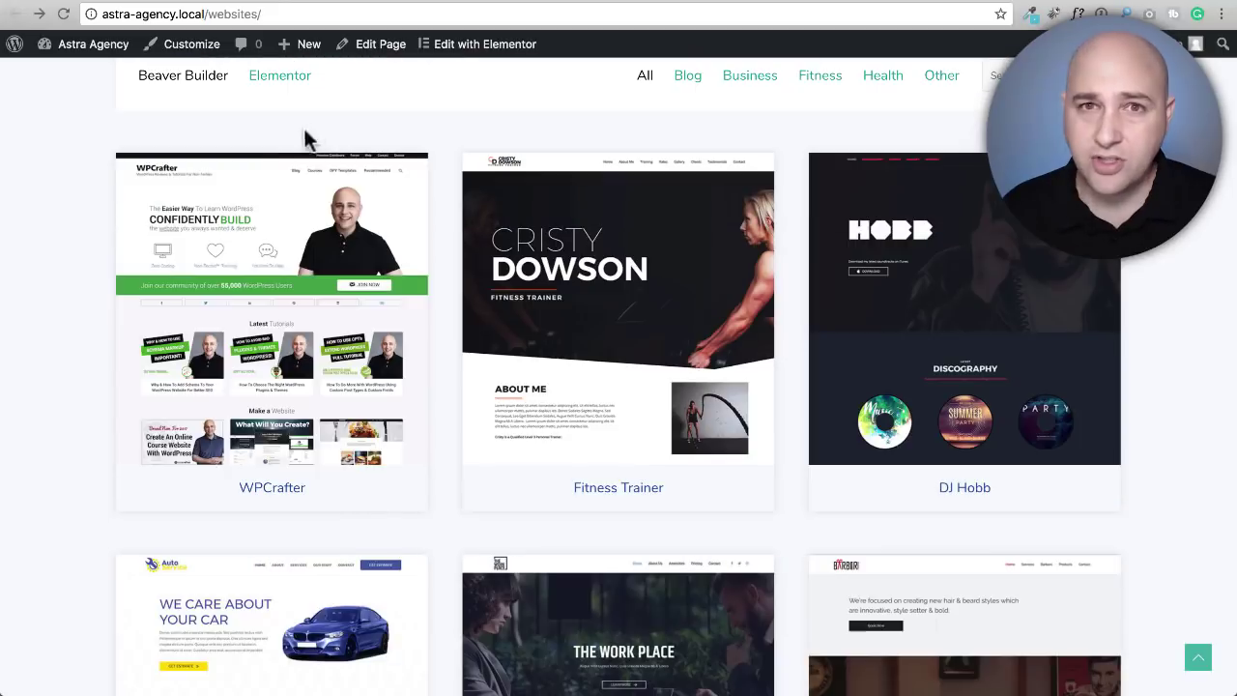
mouse_move(284, 292)
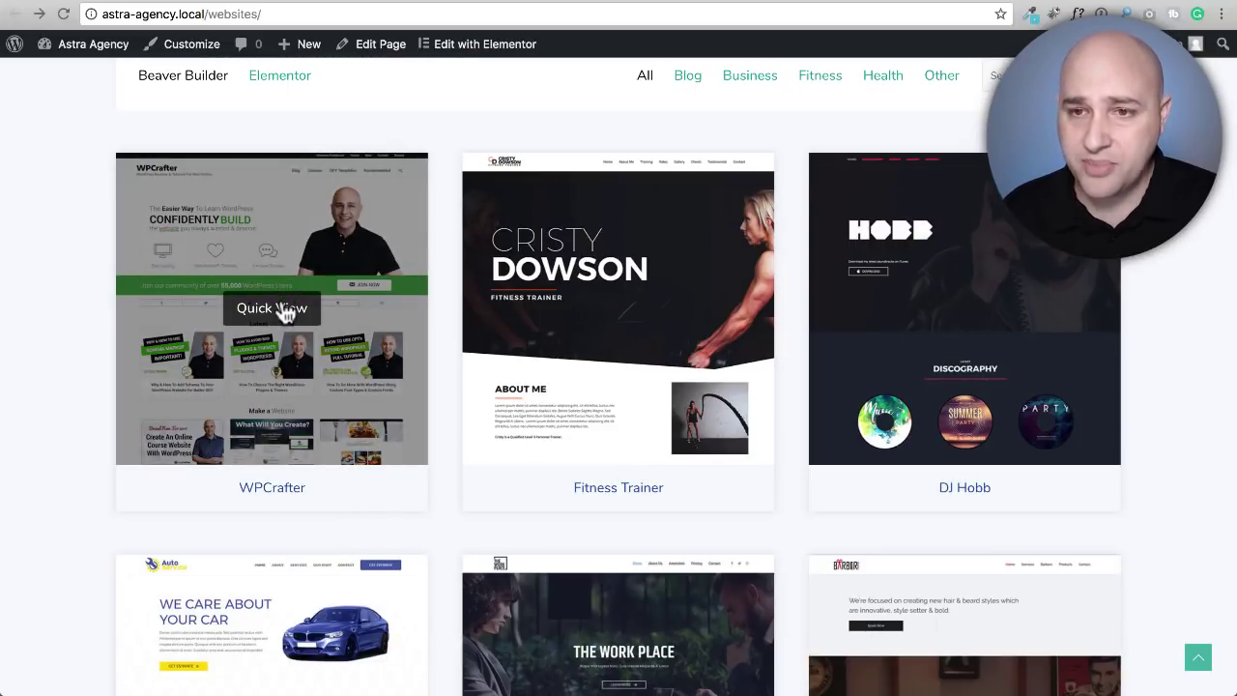
click(285, 310)
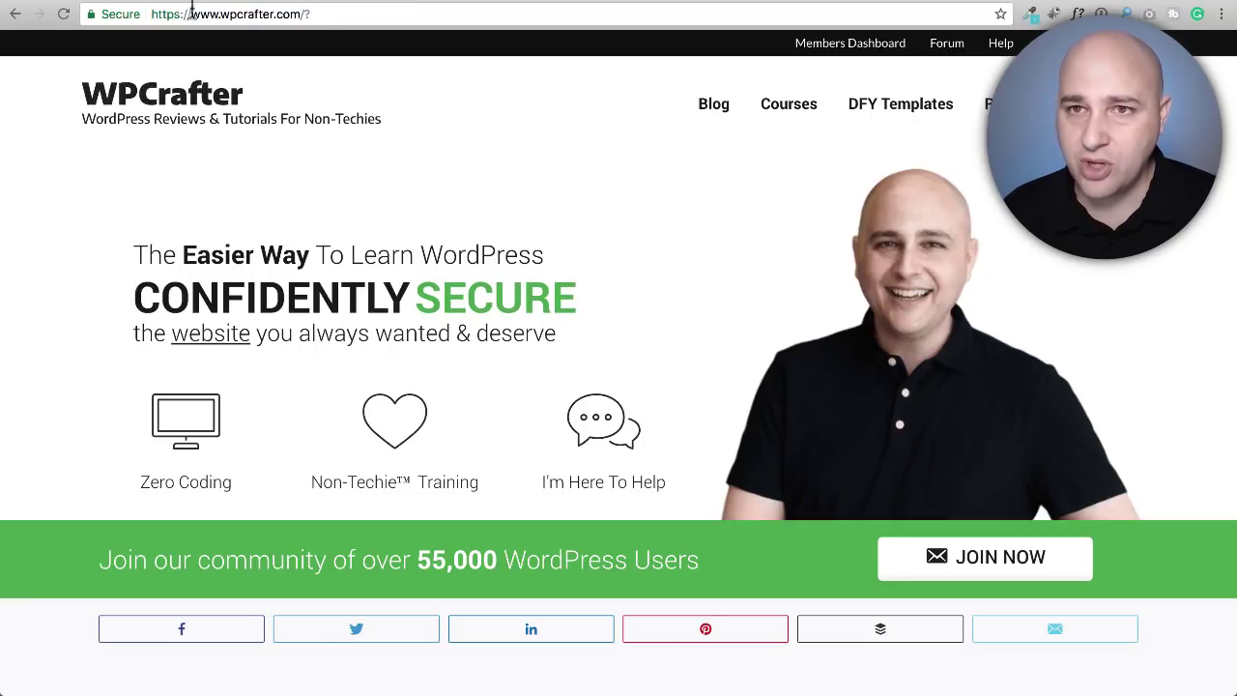
click(14, 15)
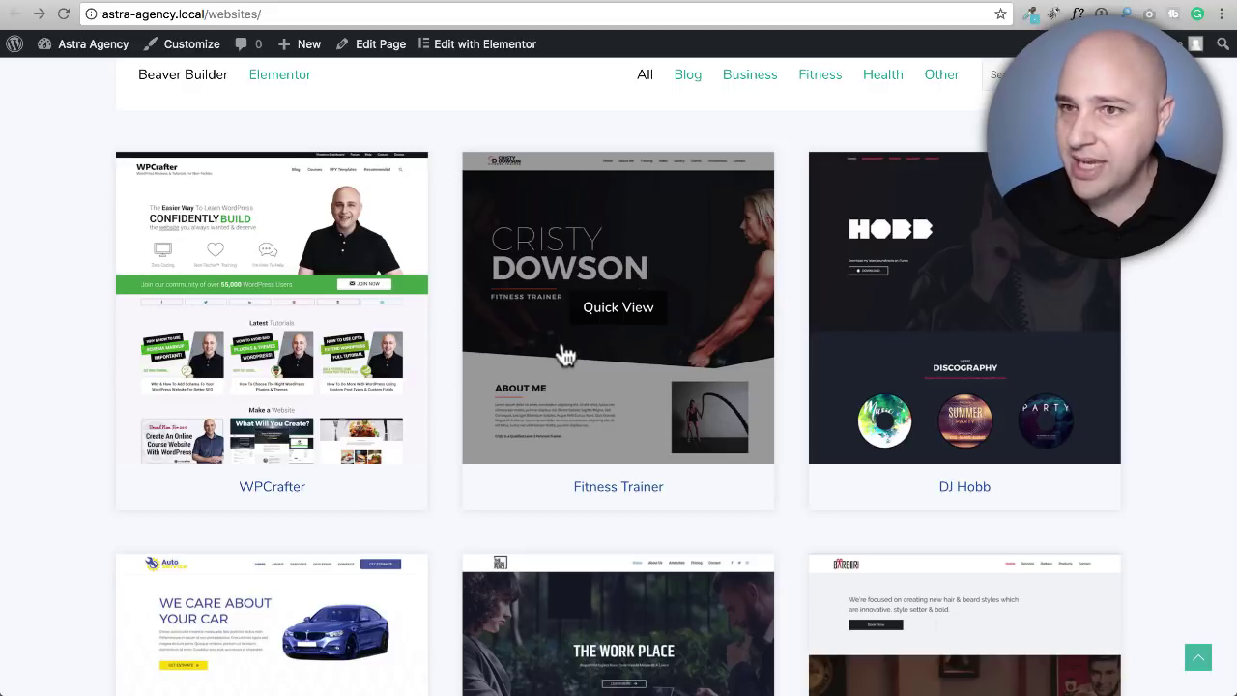
Step: Preview the Fitness Trainer site from the portfolio, look through its page, and close the preview
click(619, 317)
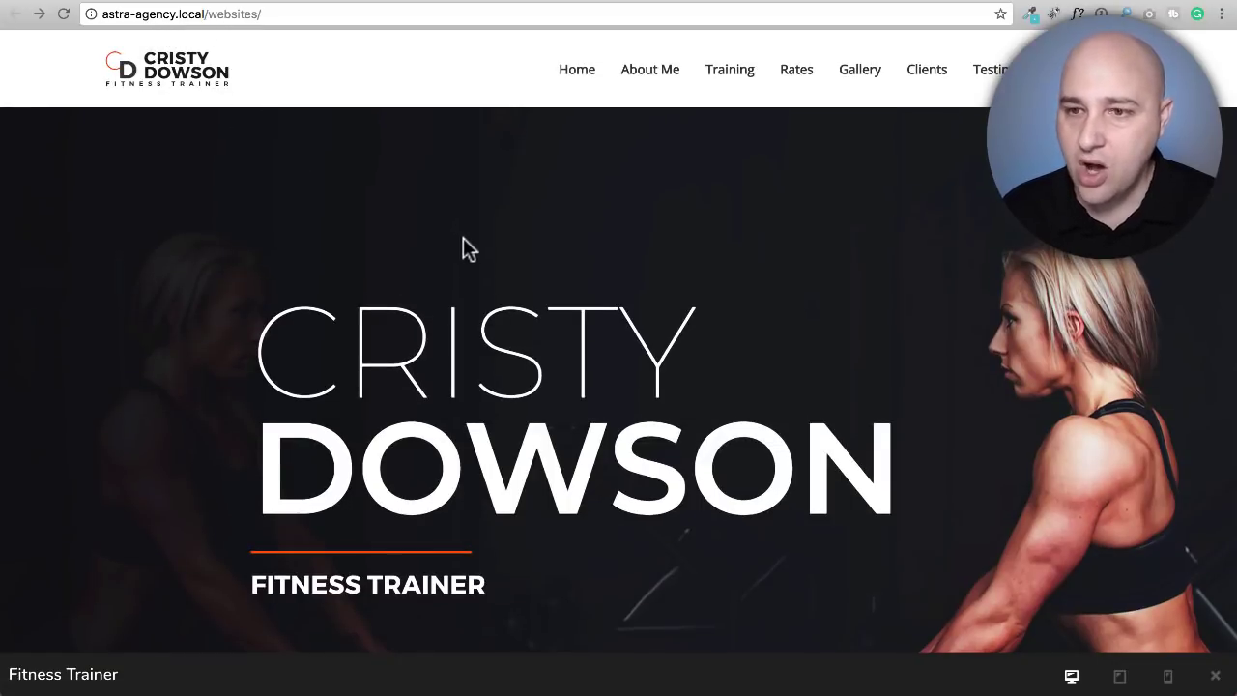
scroll(463, 237, down, 6)
scroll(463, 241, down, 15)
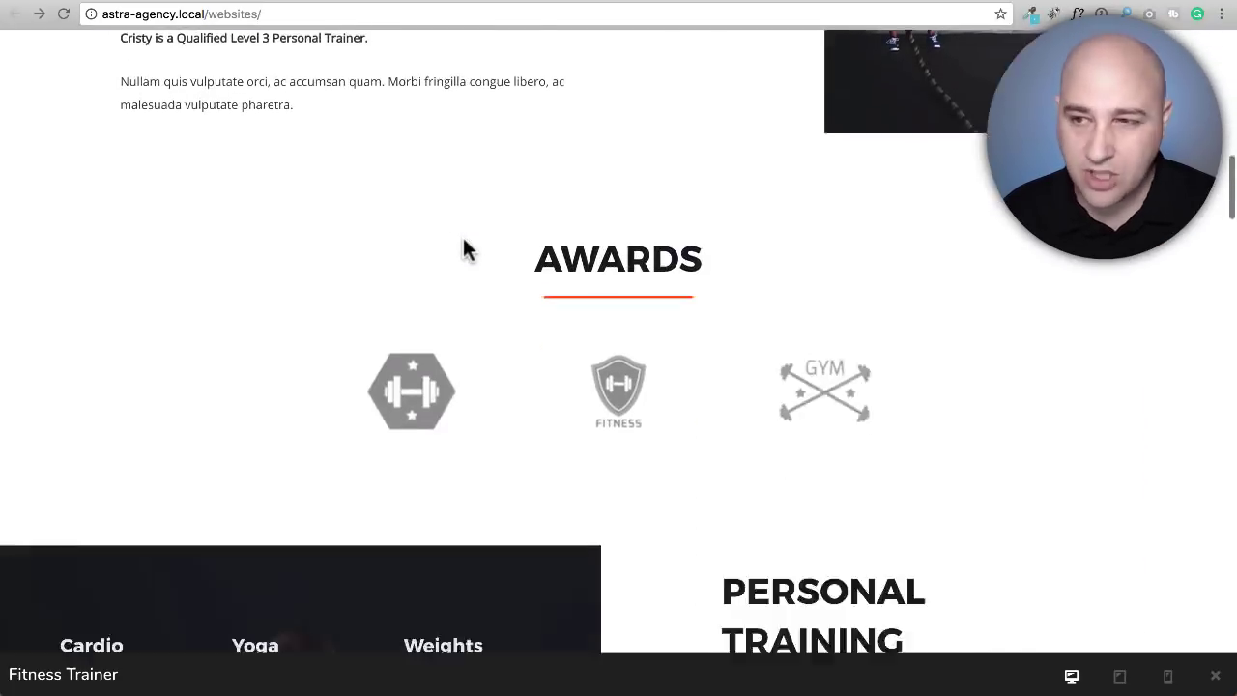
scroll(463, 241, up, 20)
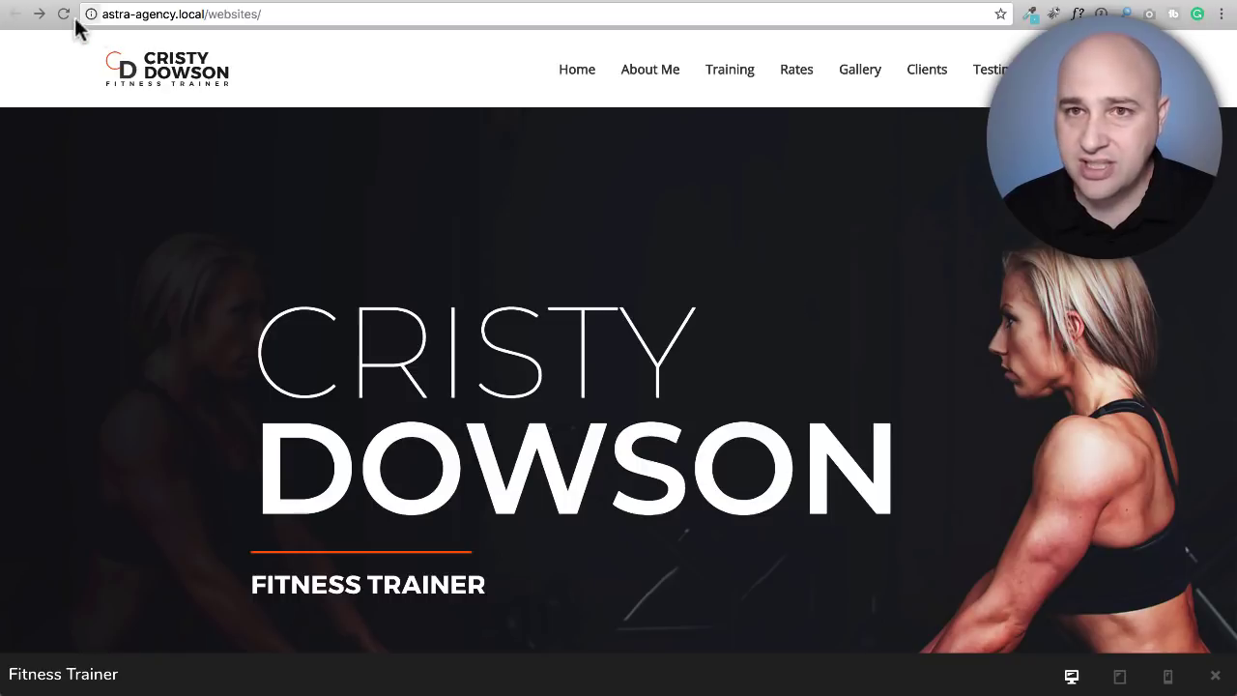
click(1217, 678)
Step: Preview the Electrician site from the portfolio, look through it down to the footer, and close the preview
scroll(757, 498, down, 8)
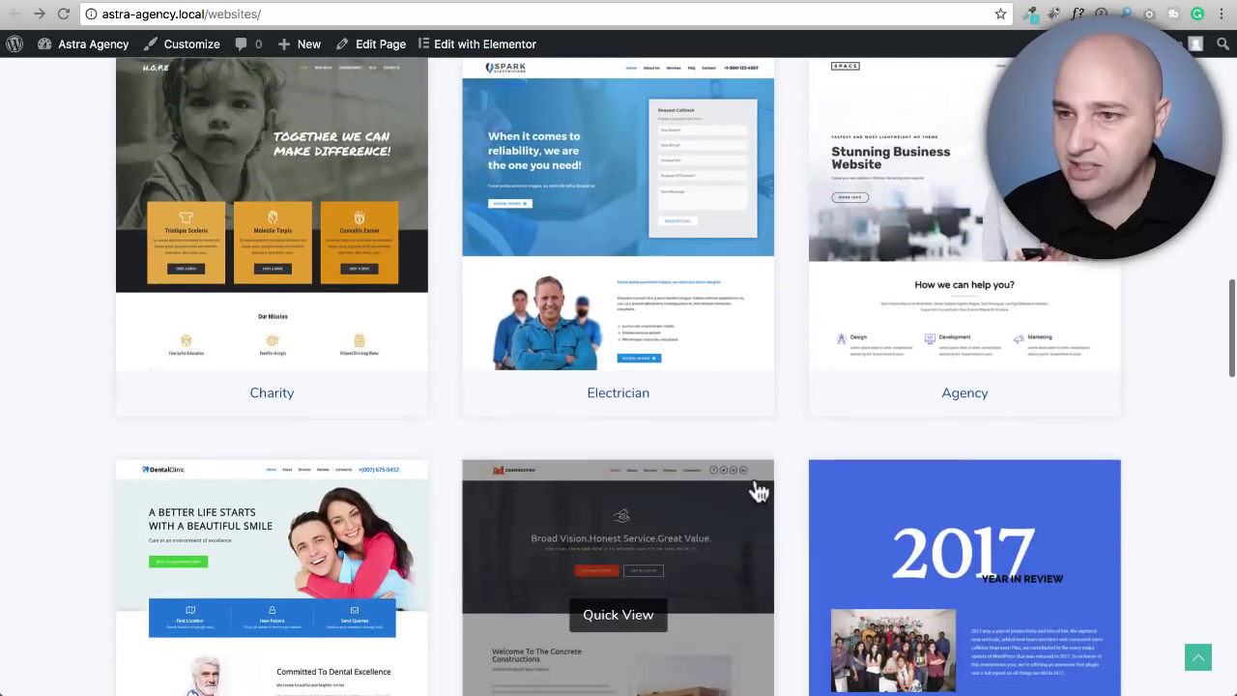
scroll(754, 489, up, 3)
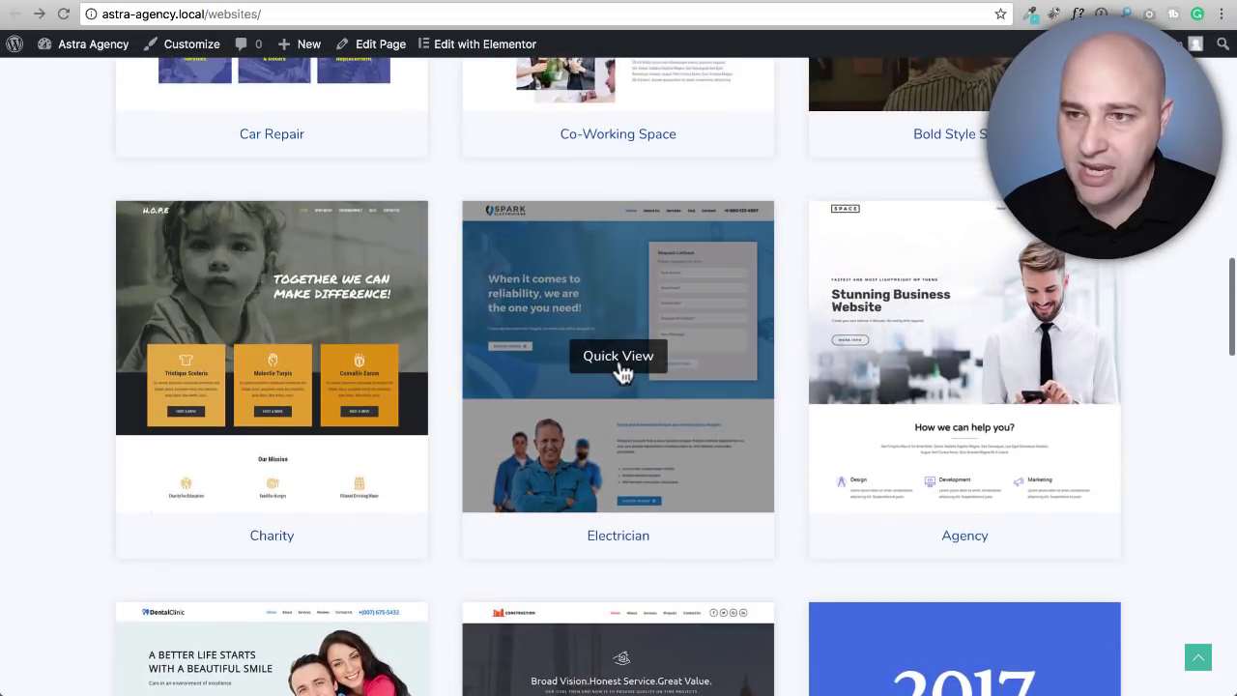
click(620, 360)
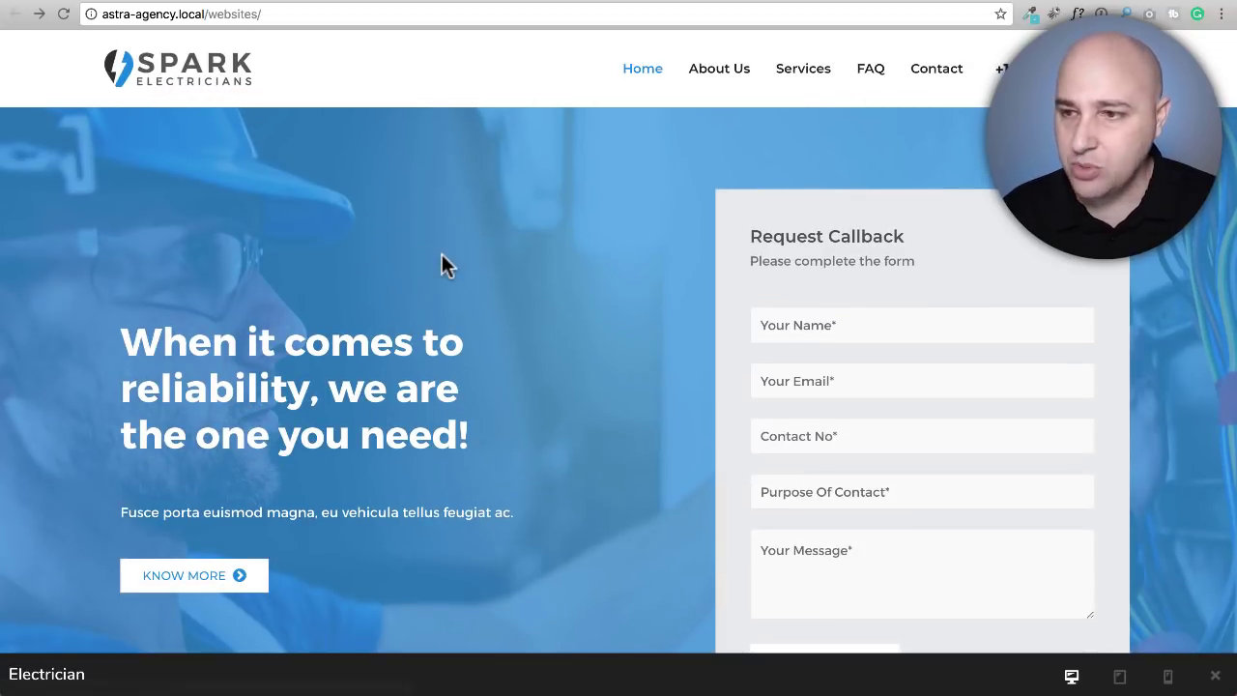
scroll(443, 263, down, 6)
scroll(442, 254, down, 20)
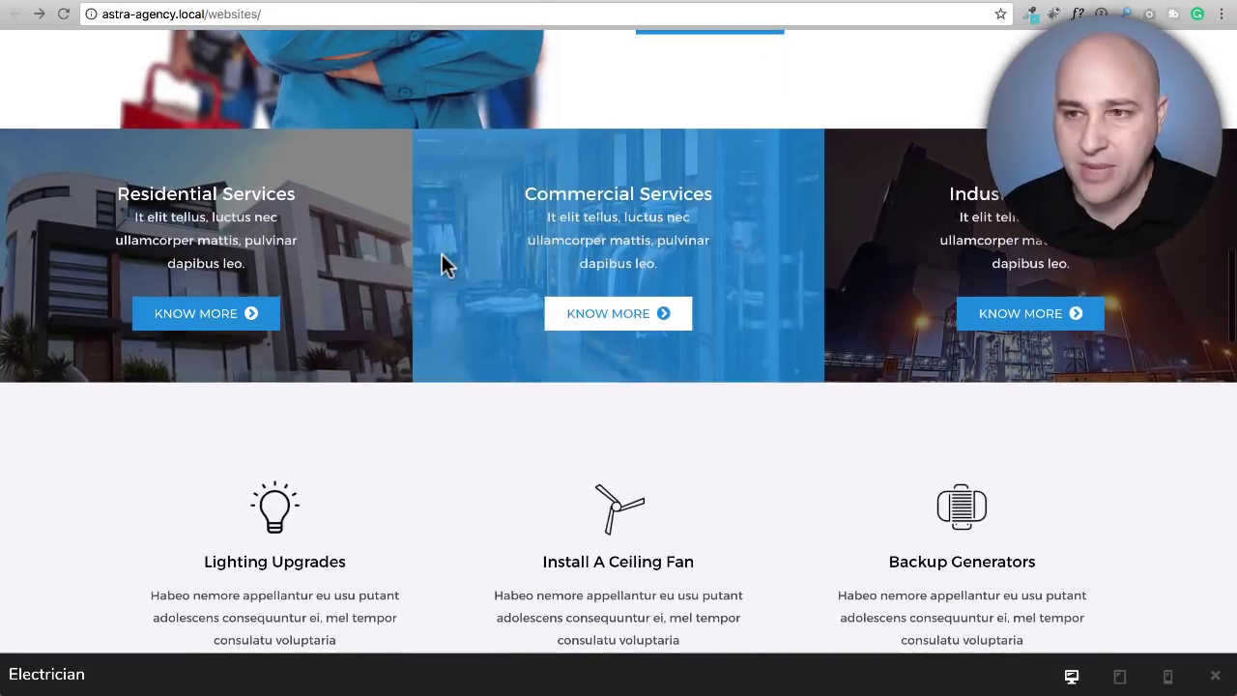
scroll(781, 512, down, 1)
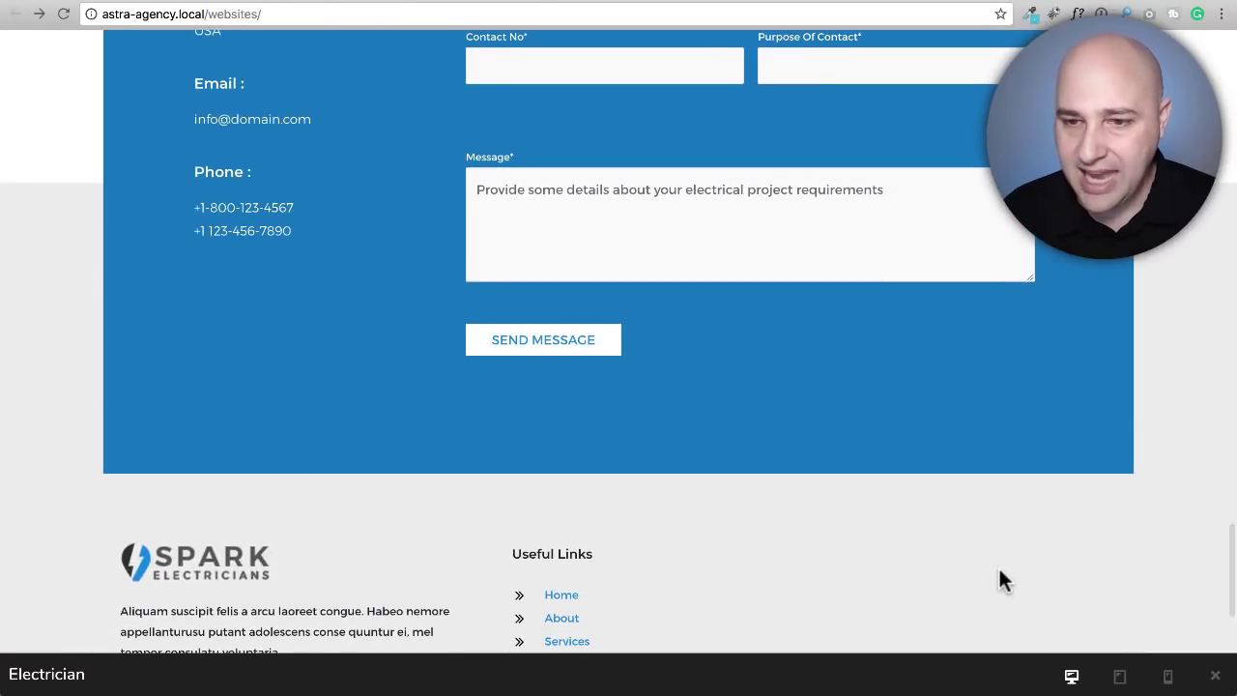
scroll(1001, 580, down, 5)
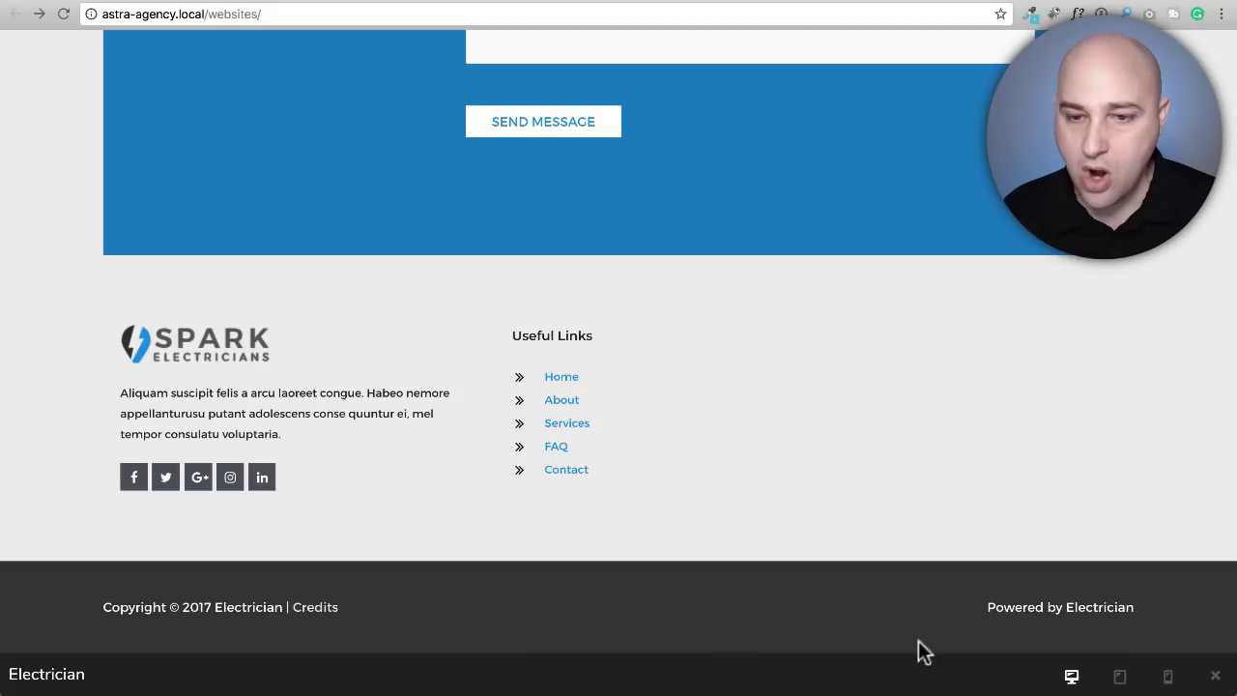
click(1217, 676)
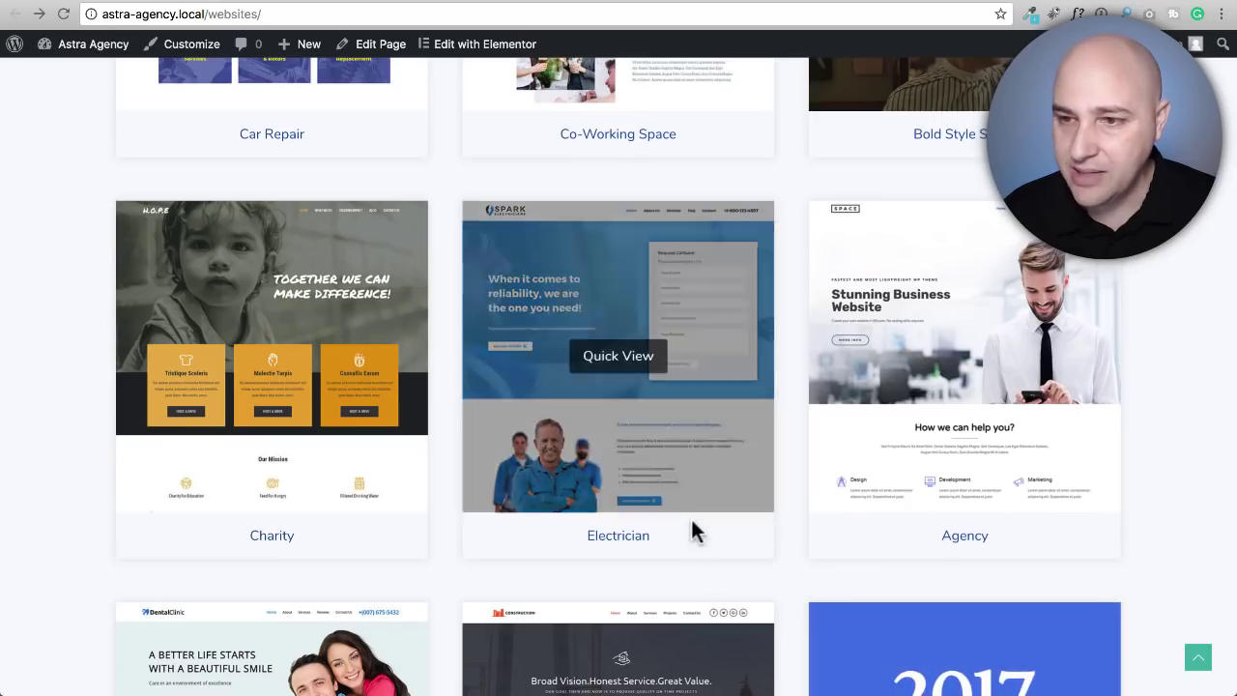
Step: Review the Websites page's category filters and portfolio thumbnails, then go back to its header
scroll(690, 522, down, 5)
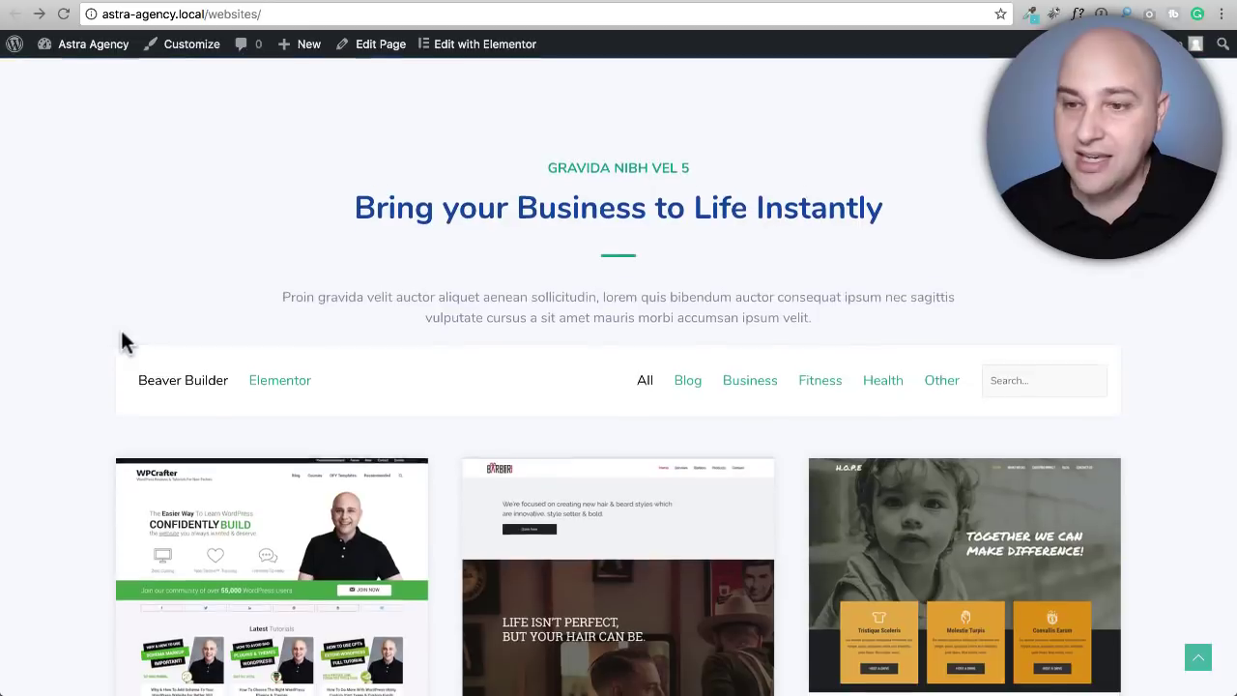
scroll(93, 344, down, 2)
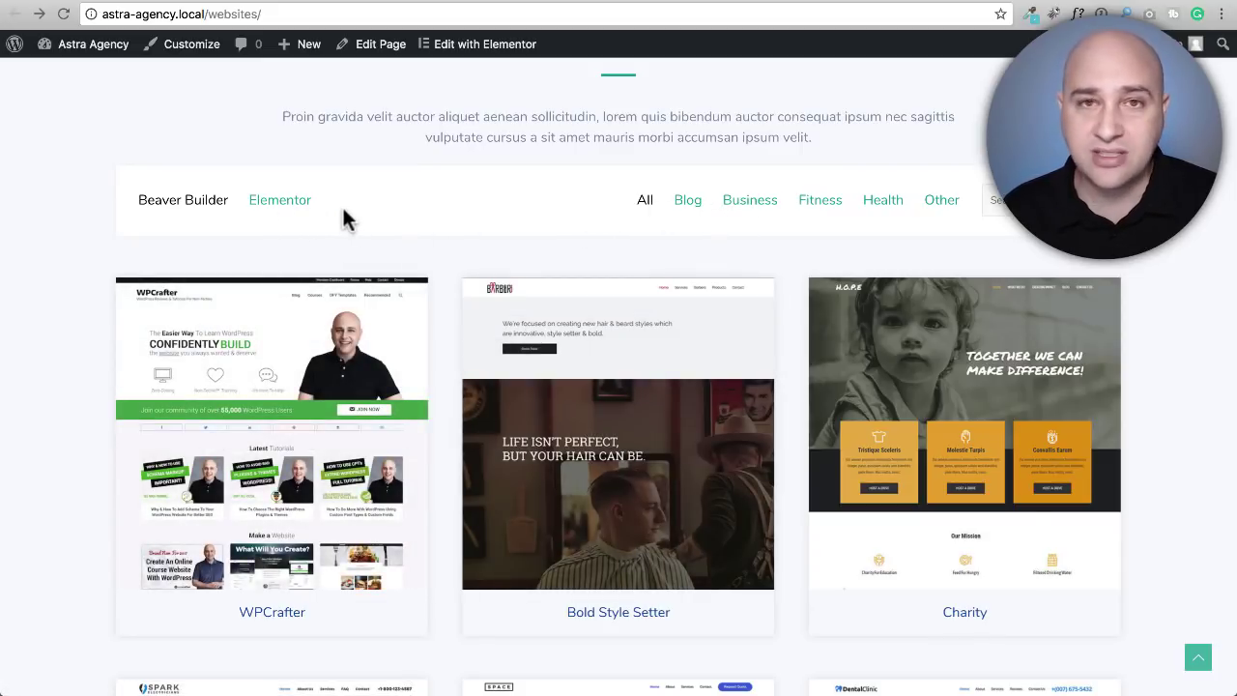
mouse_move(334, 377)
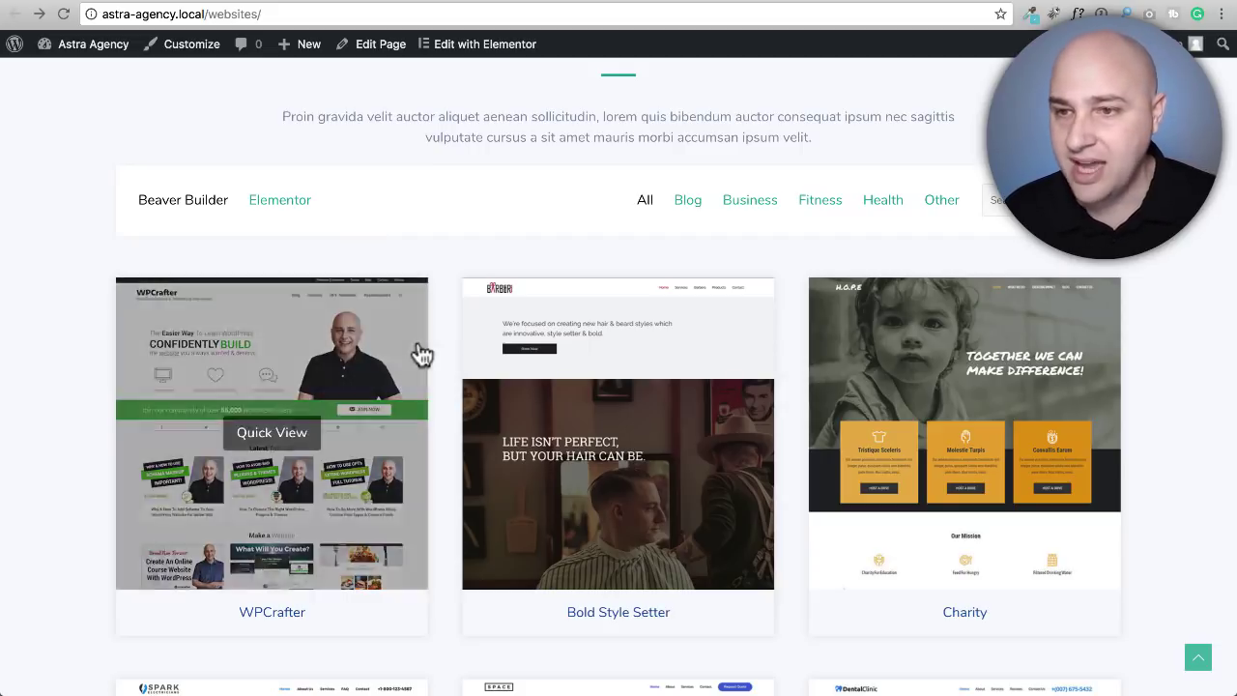
scroll(445, 345, down, 3)
scroll(445, 341, down, 5)
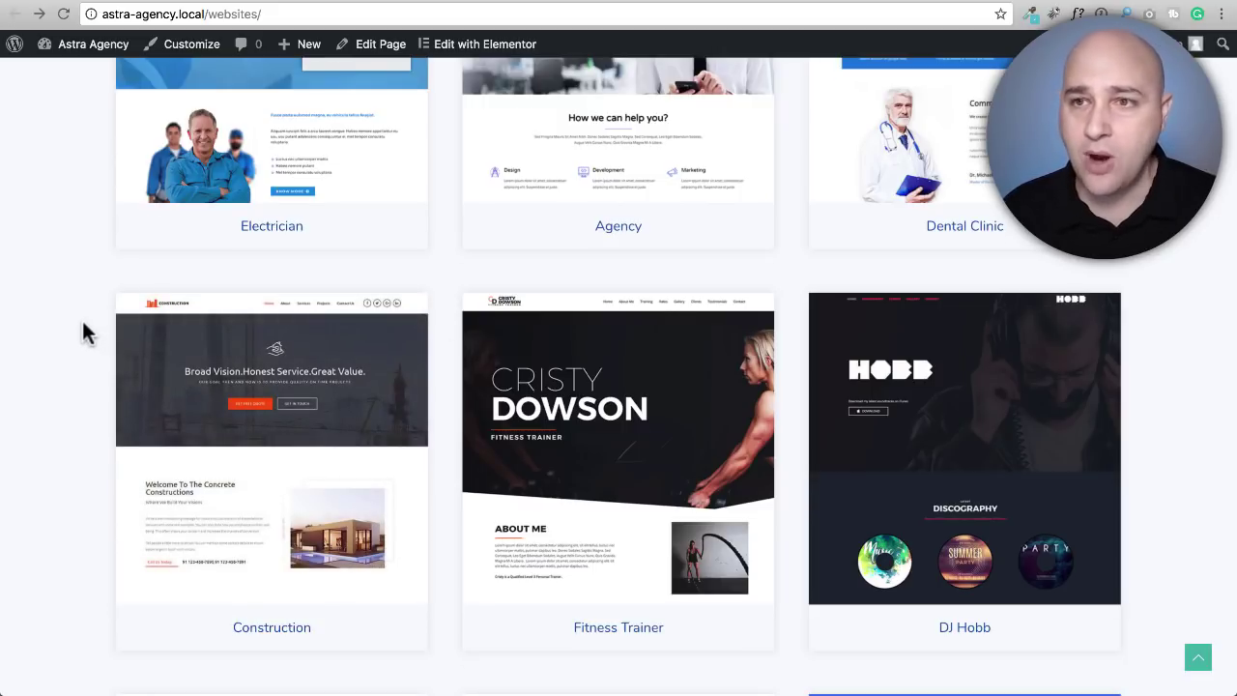
scroll(83, 326, up, 15)
scroll(82, 331, up, 2)
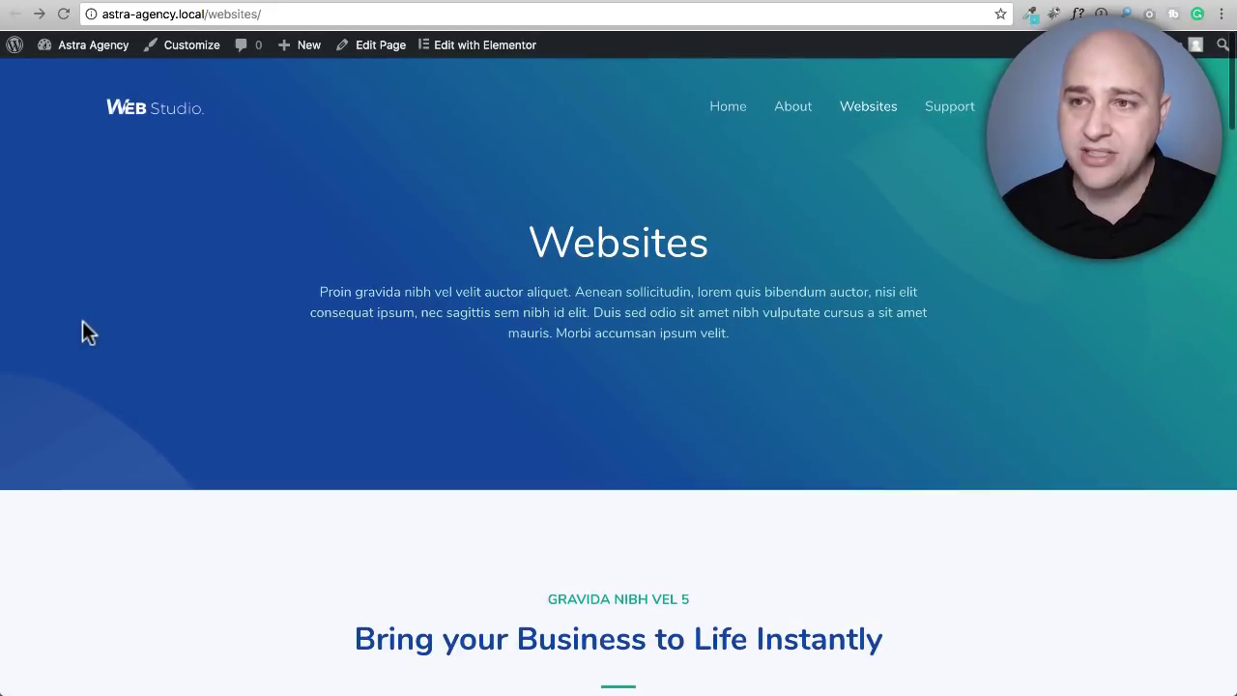
Step: Switch to the Astra pricing page on wpastra.com
click(619, 2)
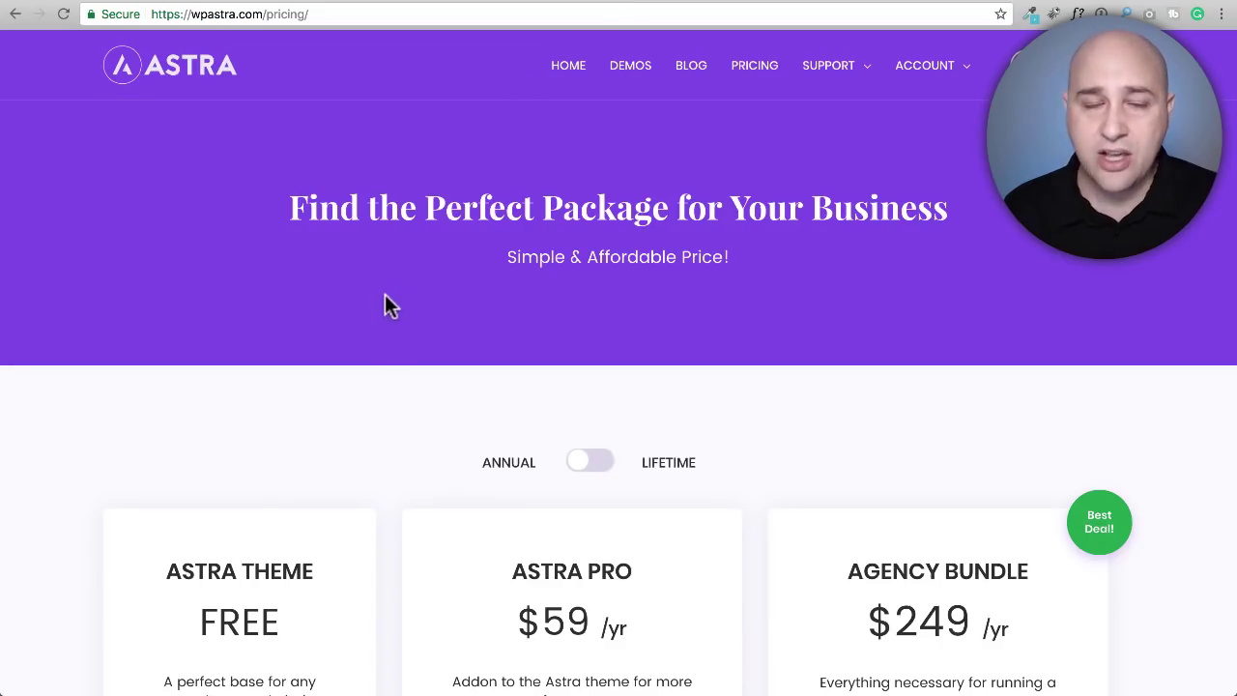